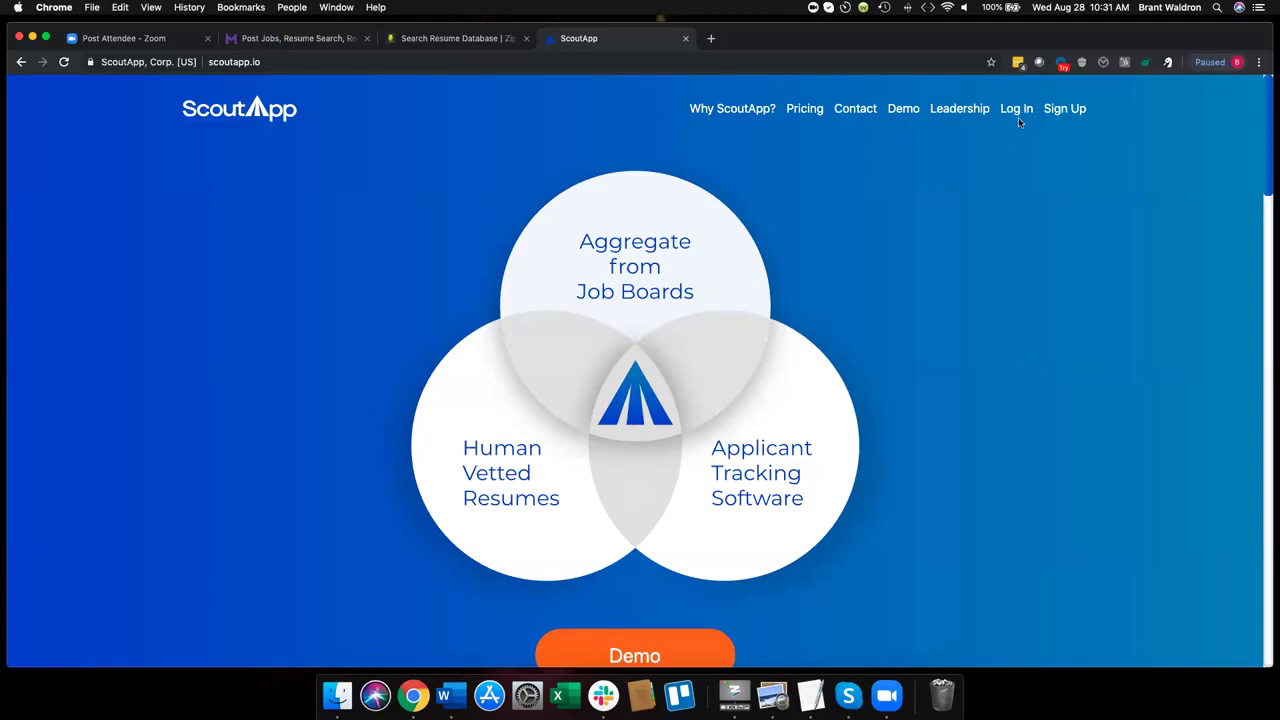
Step: Bring up the ScoutApp login form, then open Monster's My Candidates > SearchMonster dashboard
scroll(1018, 114, "down", 1)
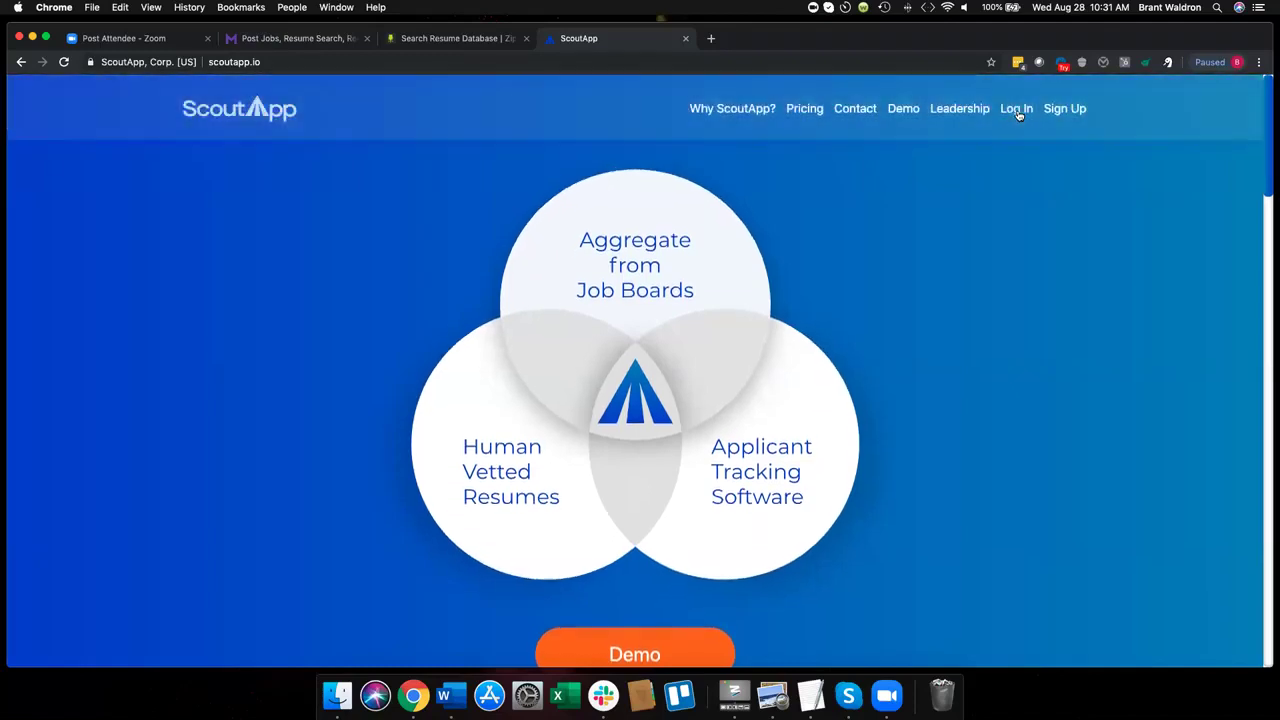
left_click(1018, 110)
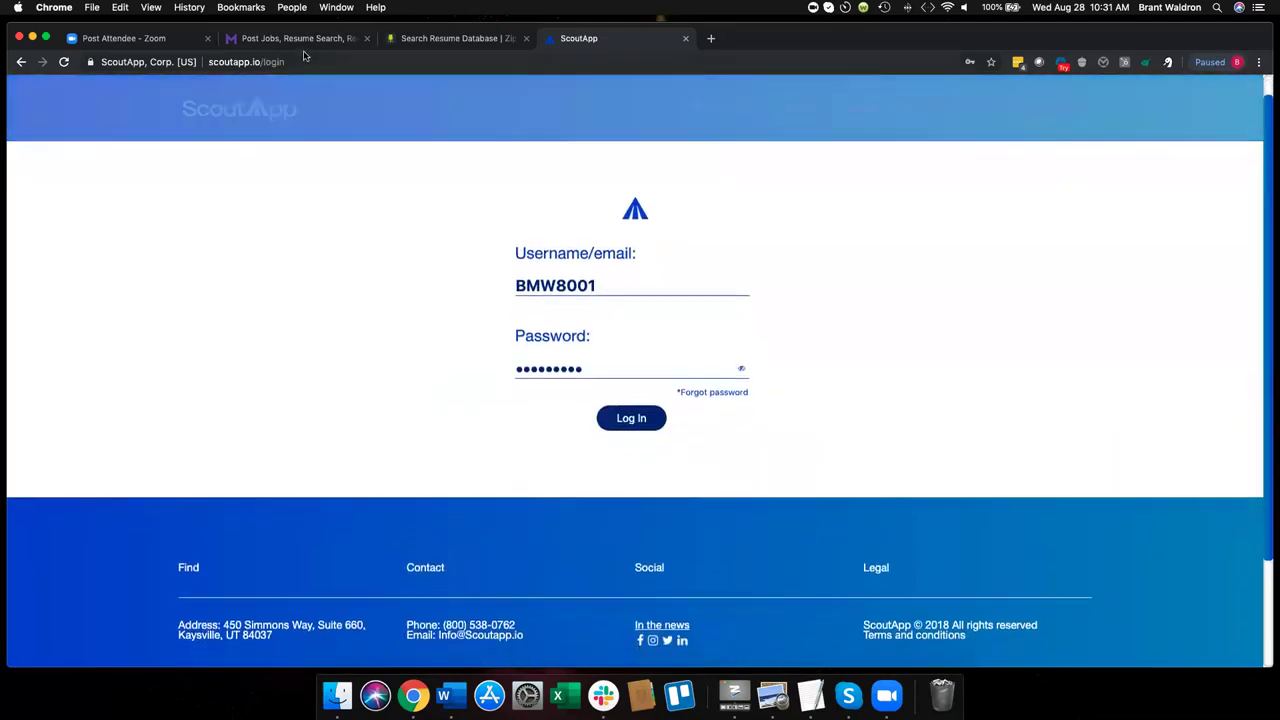
left_click(290, 38)
mouse_move(1118, 87)
left_click(1113, 130)
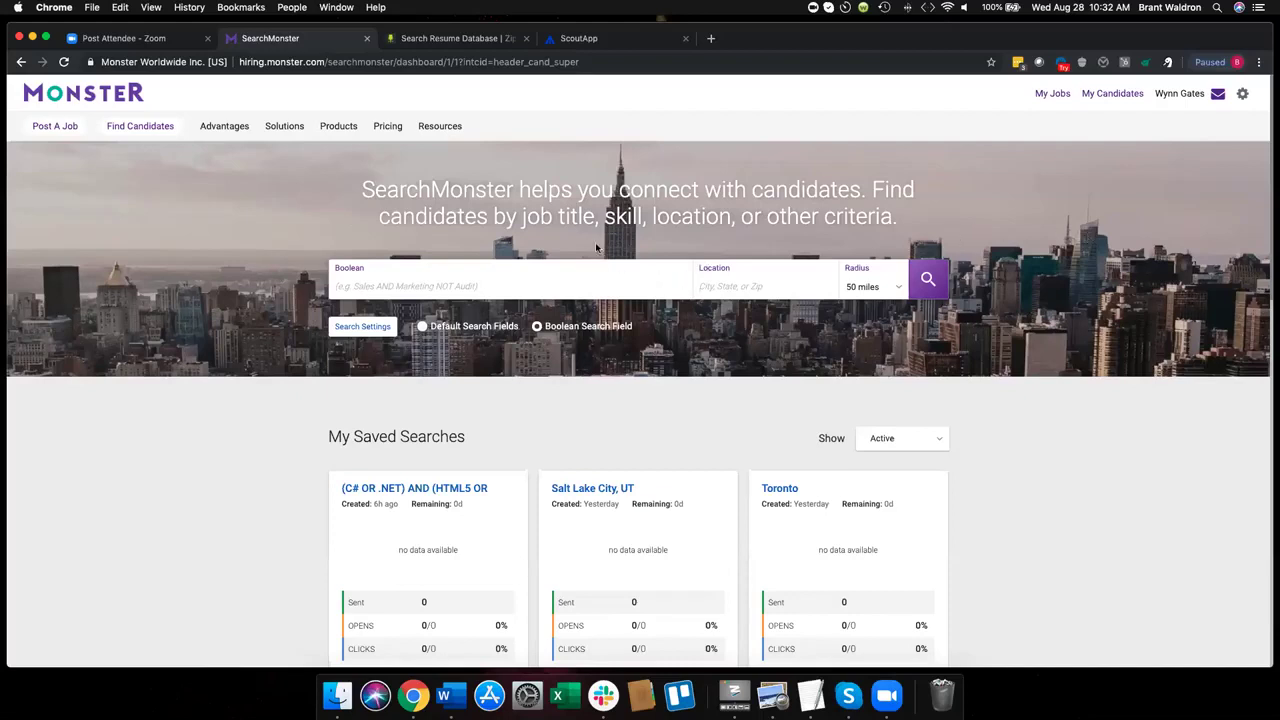
Step: Enter 'seat' to pick Seattle, WA as the location and choose a 20-mile radius
left_click(729, 284)
type("sea")
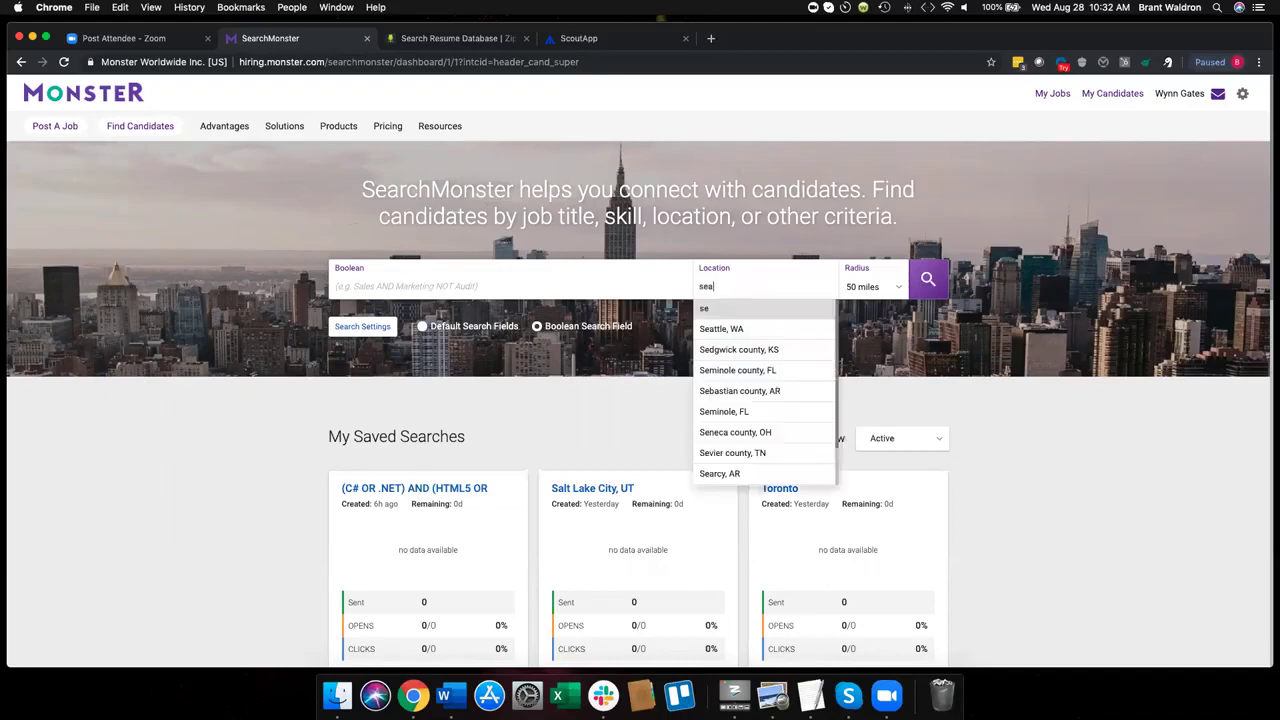
type("t")
key("Down")
key("Return")
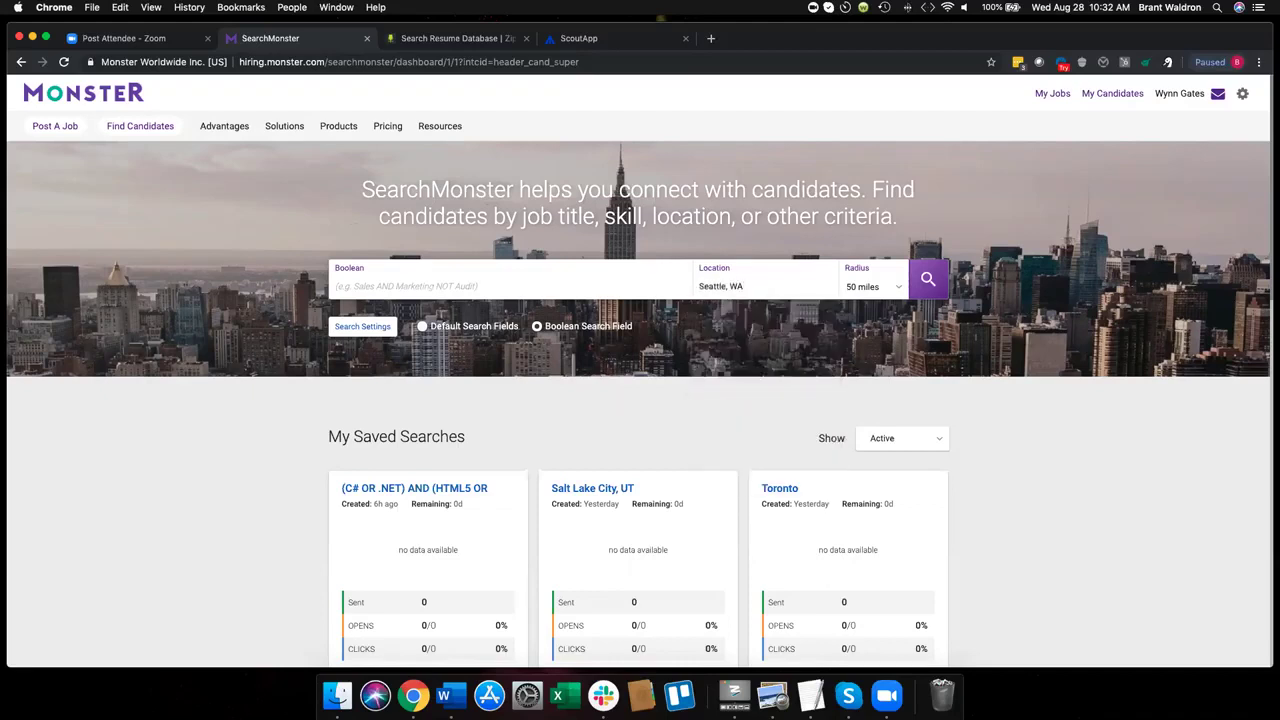
left_click(891, 289)
scroll(885, 318, "up", 3)
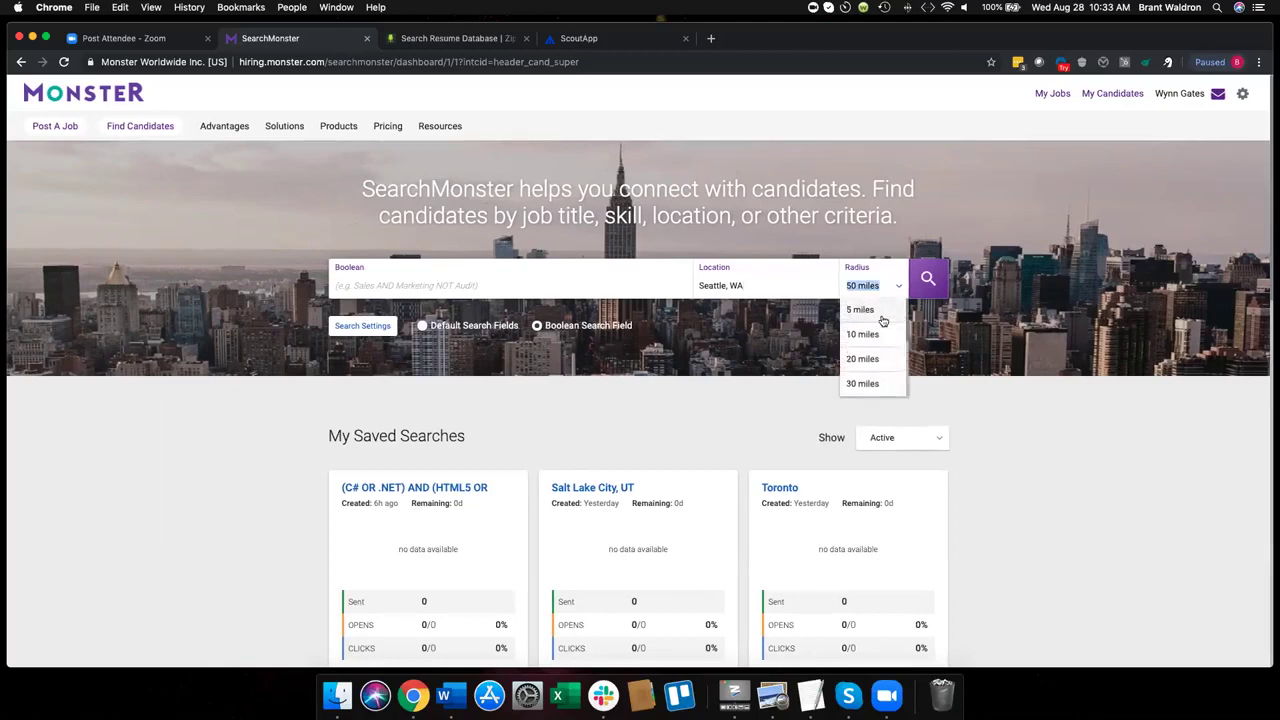
left_click(871, 361)
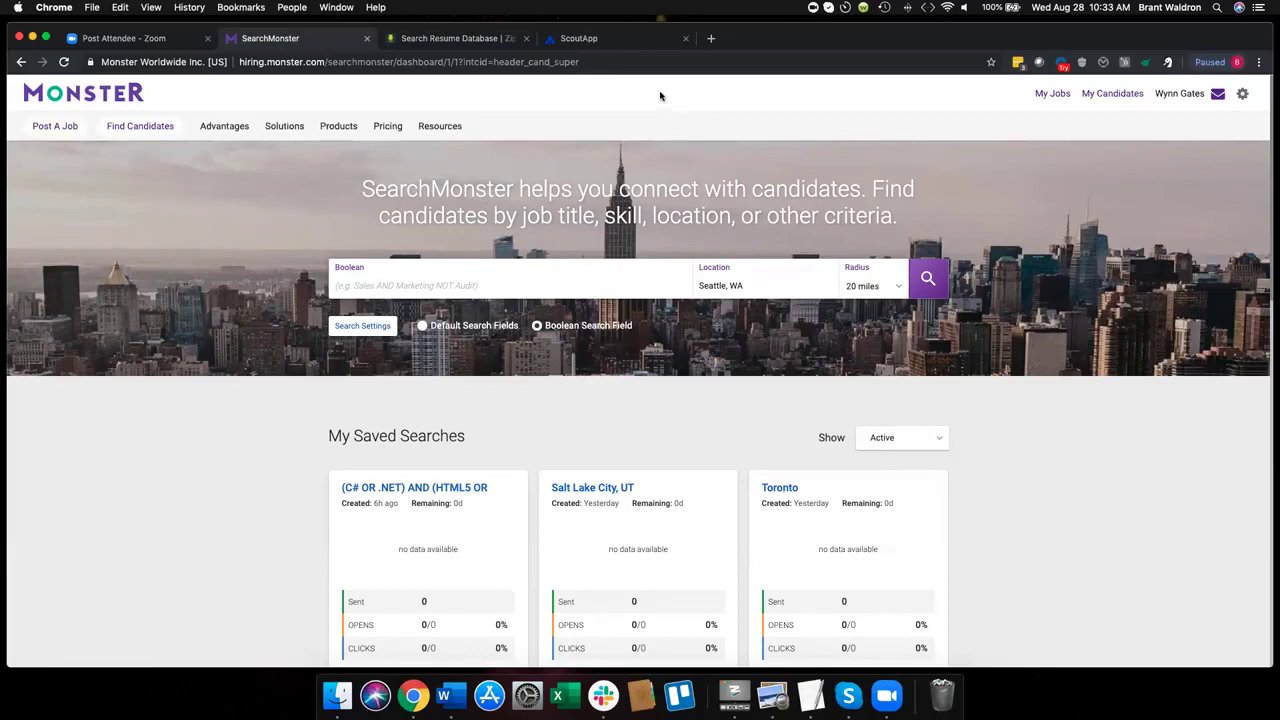
Step: Log in to ScoutApp and go to the Matching page from the account menu
left_click(600, 40)
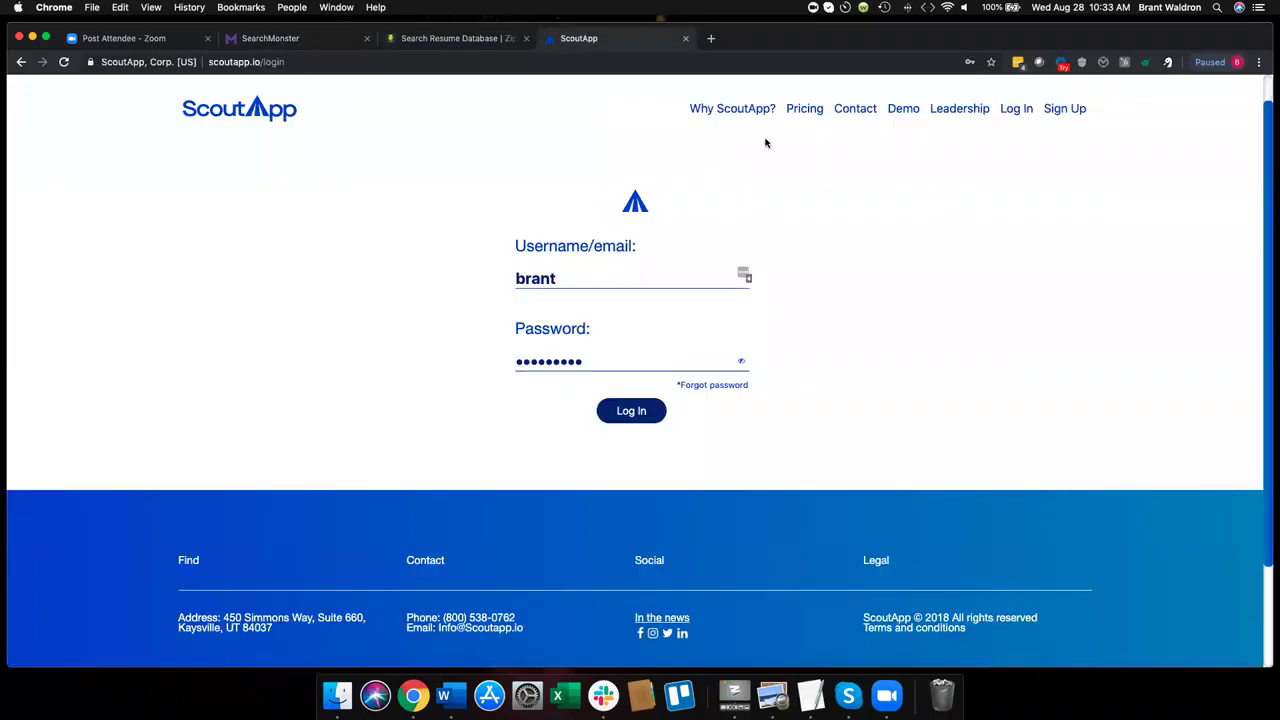
left_click(654, 408)
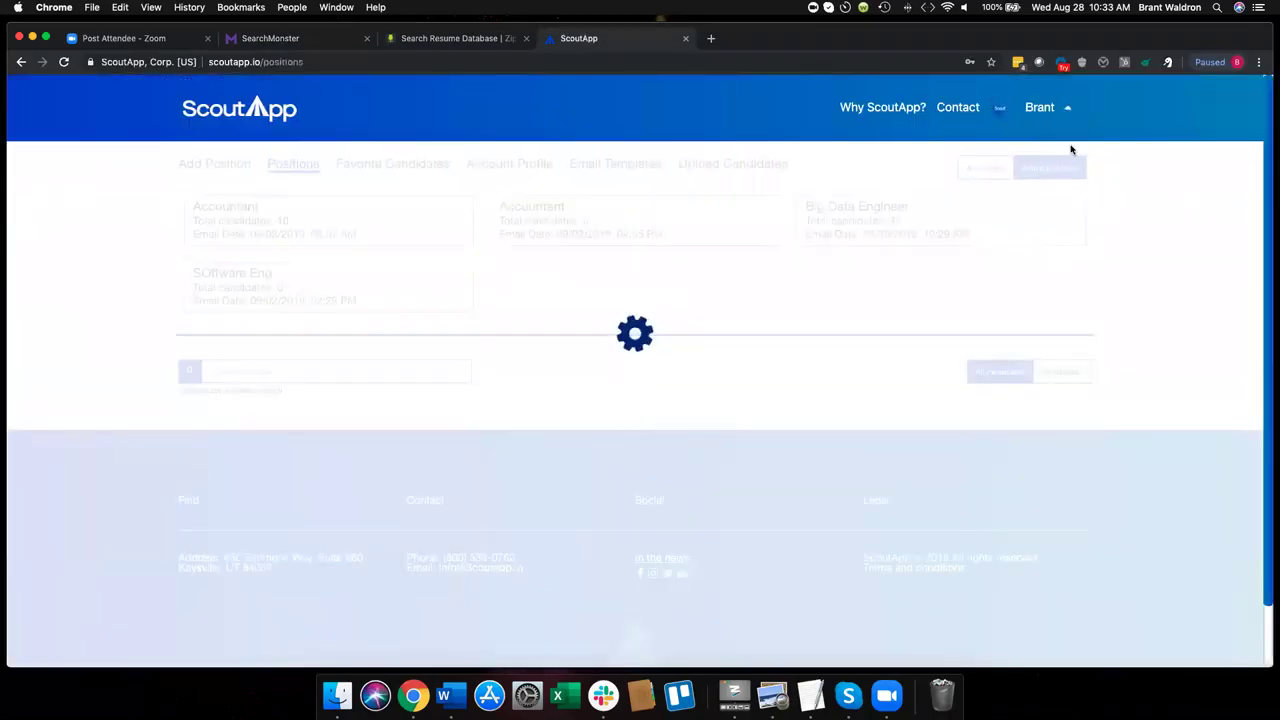
left_click(1039, 107)
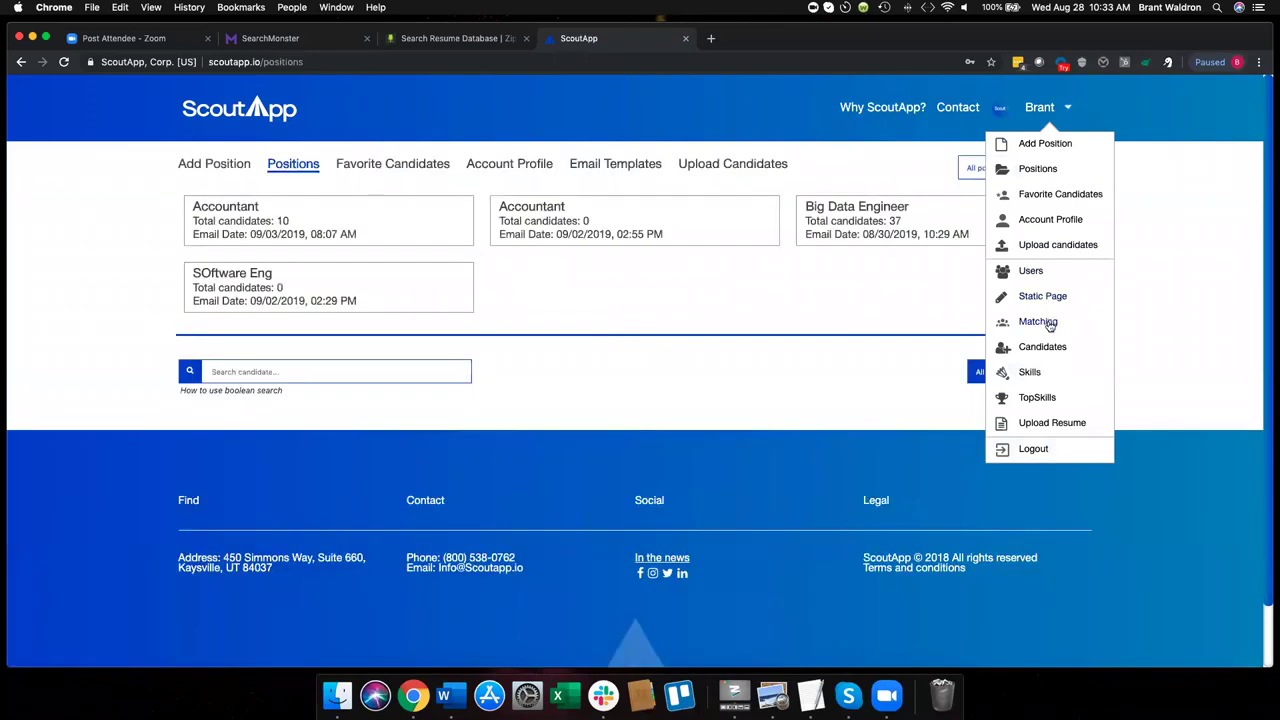
left_click(1048, 320)
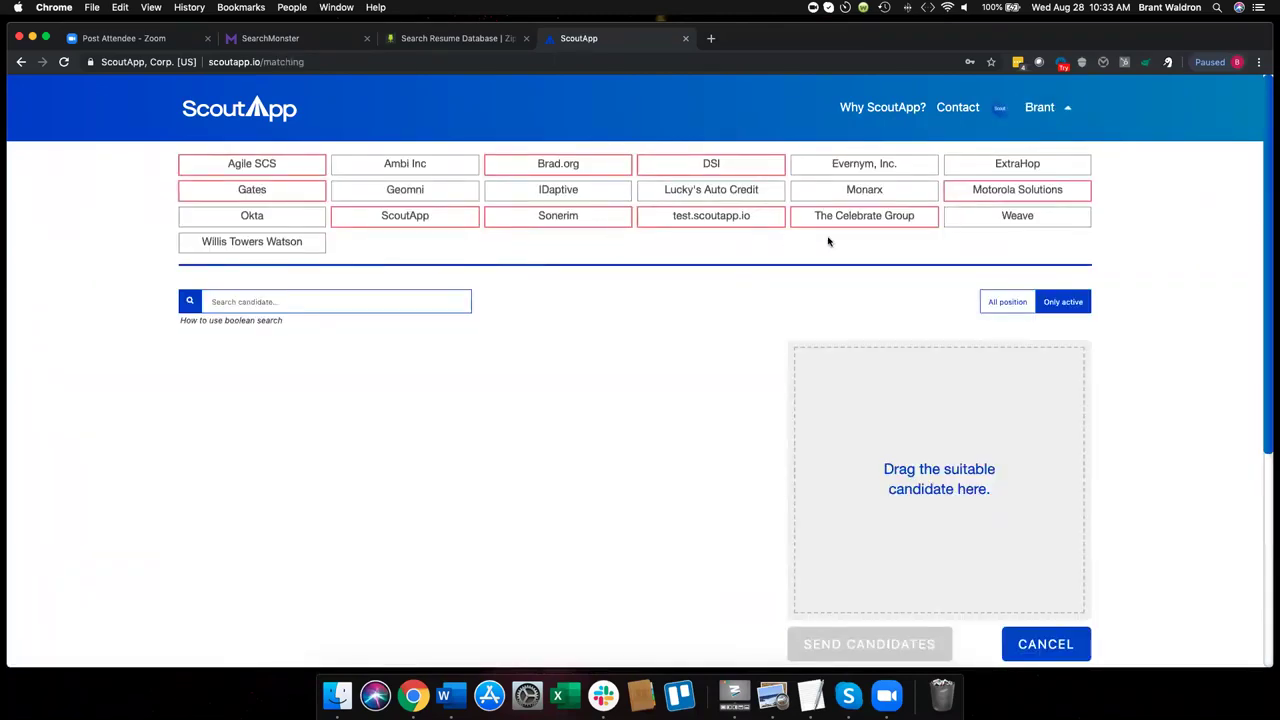
Step: Open Weave's matched candidate and view the Senior Backend Engineer position's skills
left_click(979, 222)
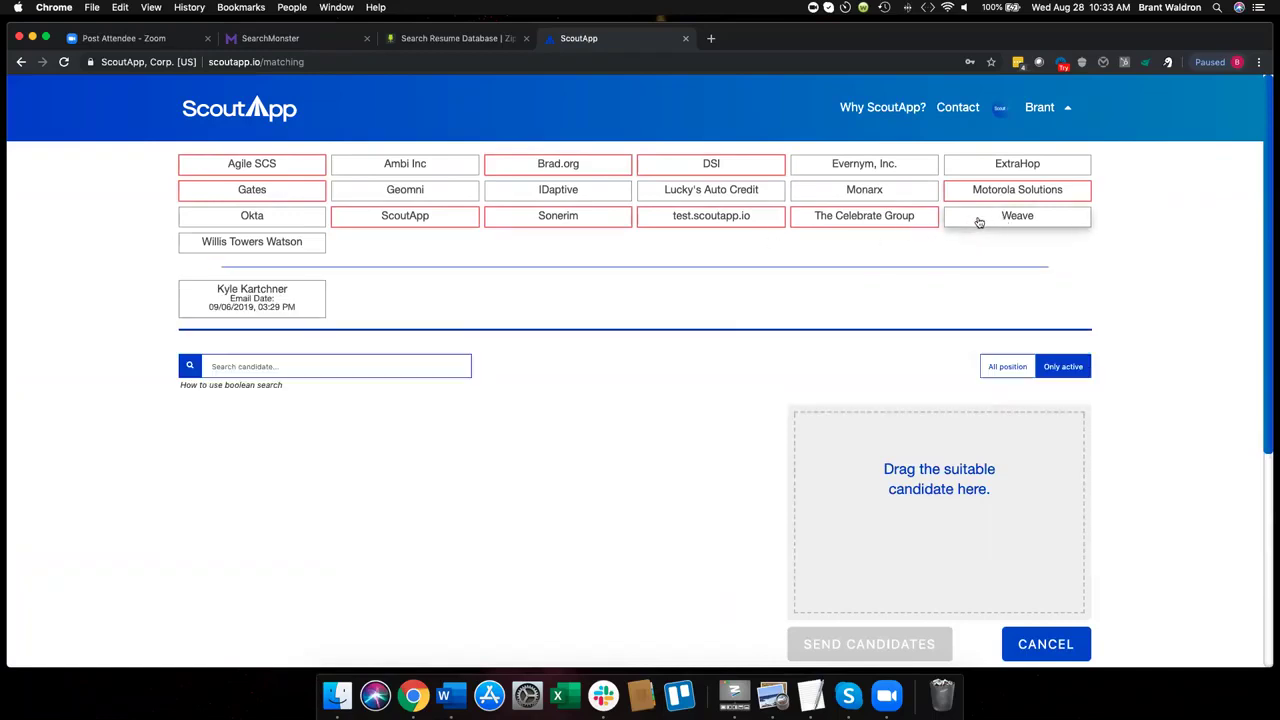
left_click(292, 295)
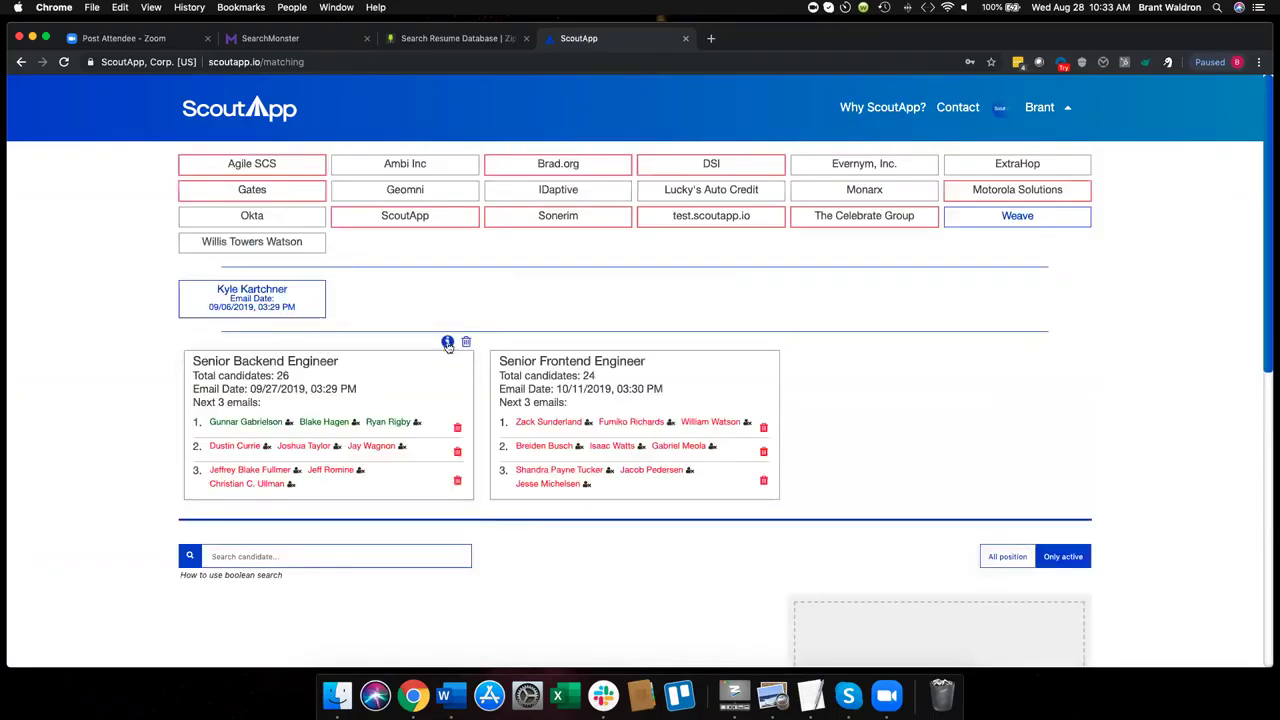
left_click(448, 364)
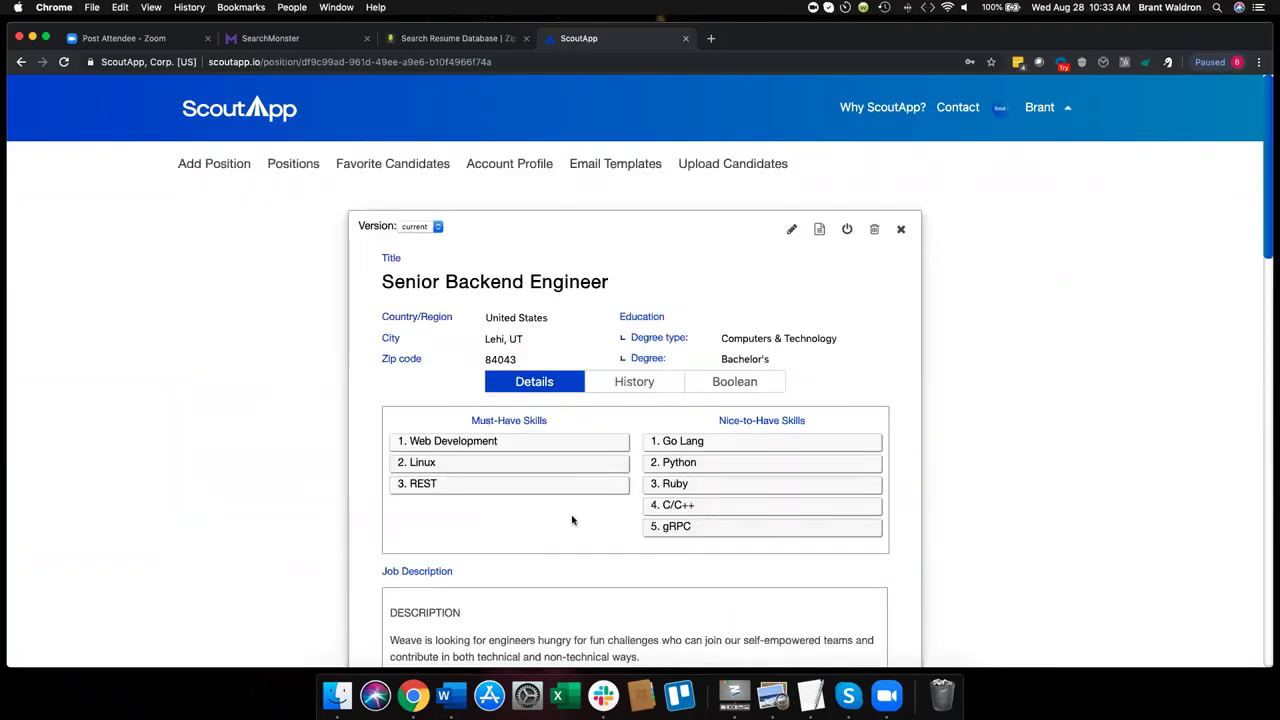
scroll(572, 520, "down", 5)
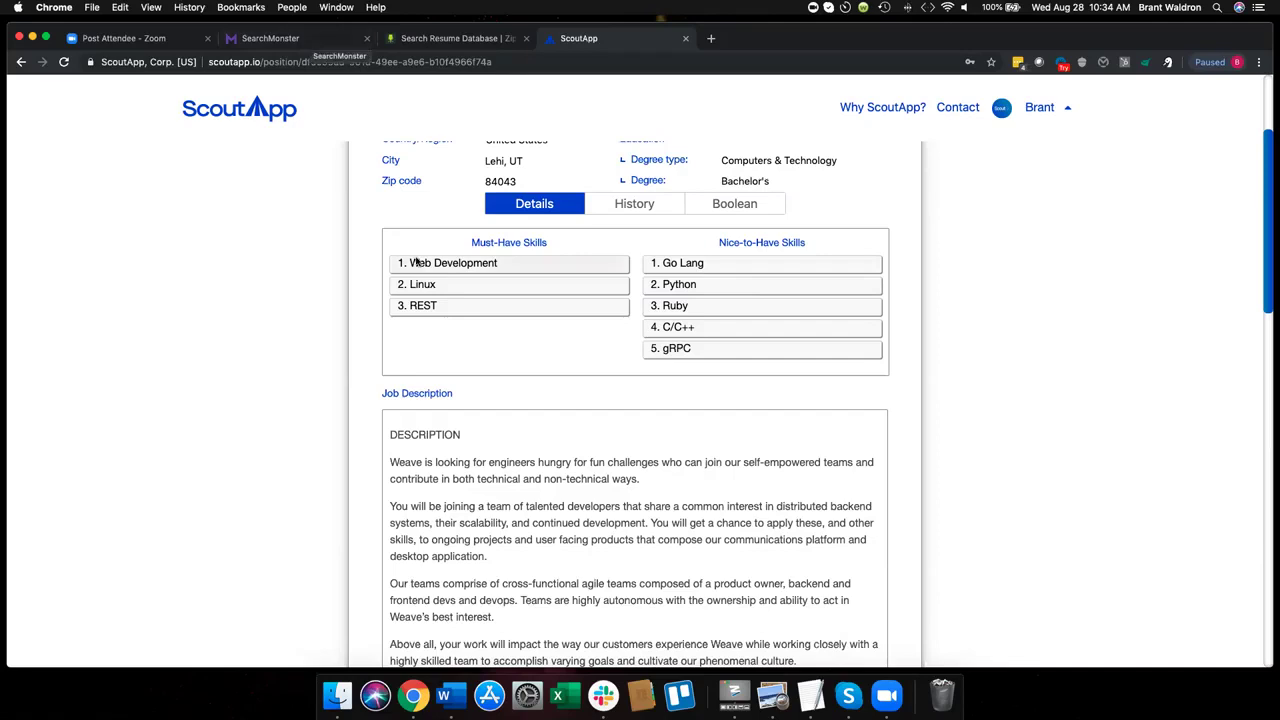
triple_click(518, 268)
left_click(523, 266)
Step: Type (developer OR "software engineer" OR programmer) AND ( into the Boolean field, correcting 'progammer'
left_click(290, 45)
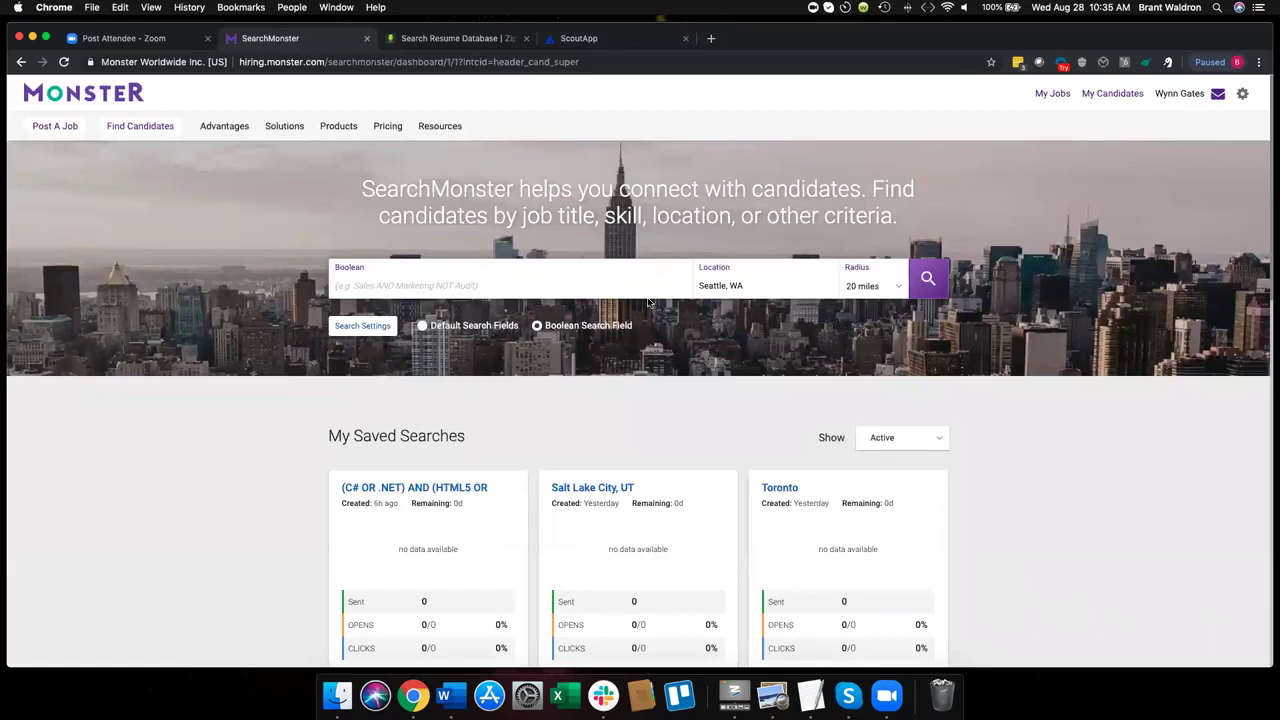
type("(developer OR")
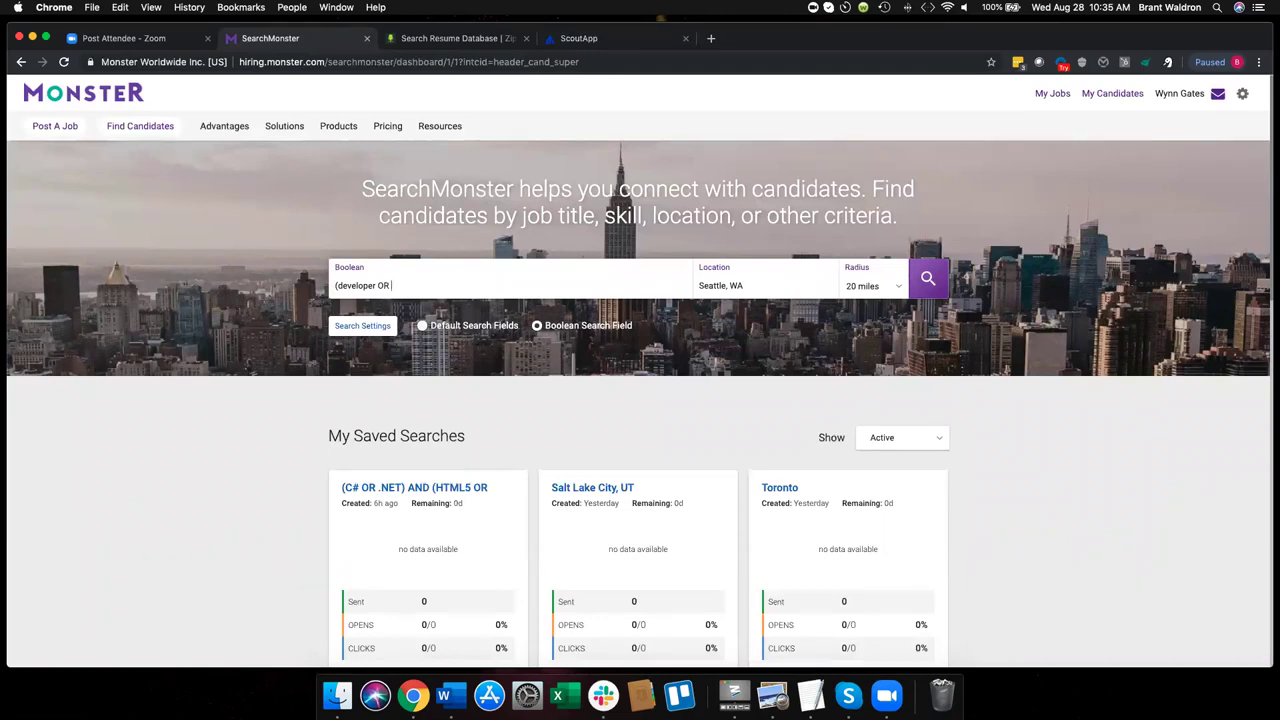
type("\"")
type("software engineer\" OR progammer")
right_click(509, 285)
left_click(535, 290)
type(")")
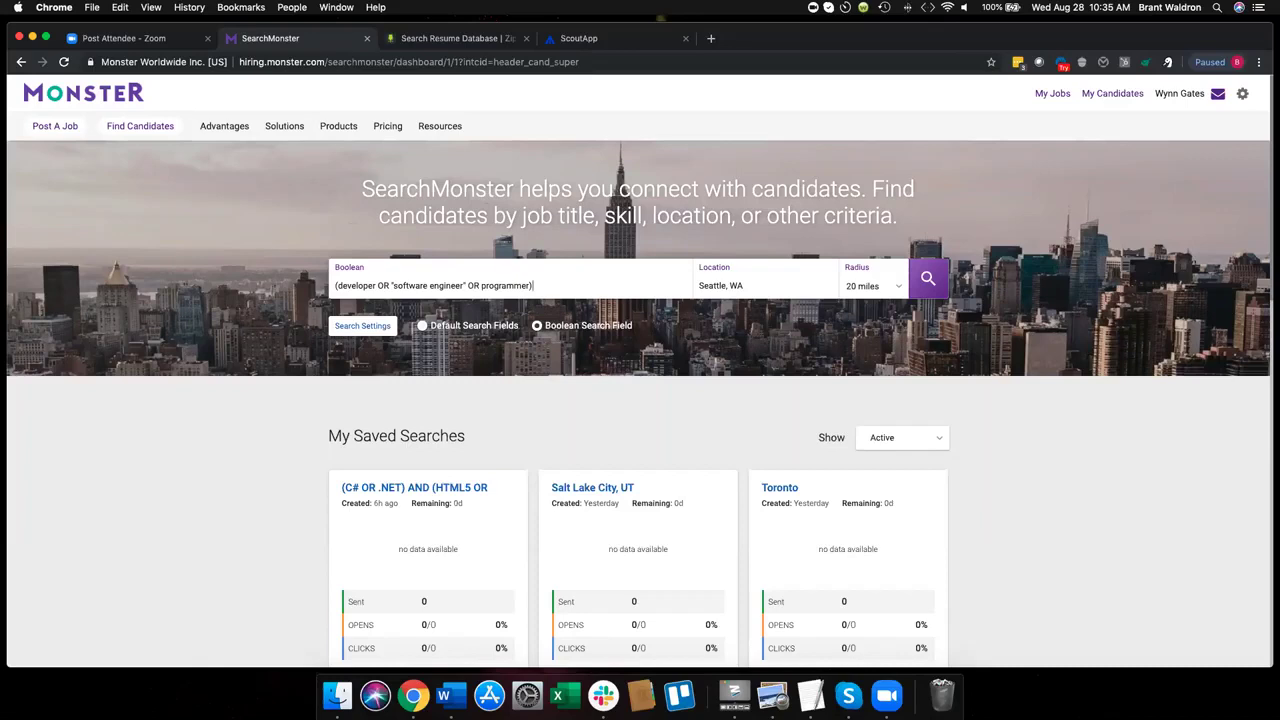
type("AND (")
Step: Complete the query with linux AND (rest OR restful OR "web services" OR microservices)
key("BackSpace")
type("linux AND (rest OR")
type(" restful OR")
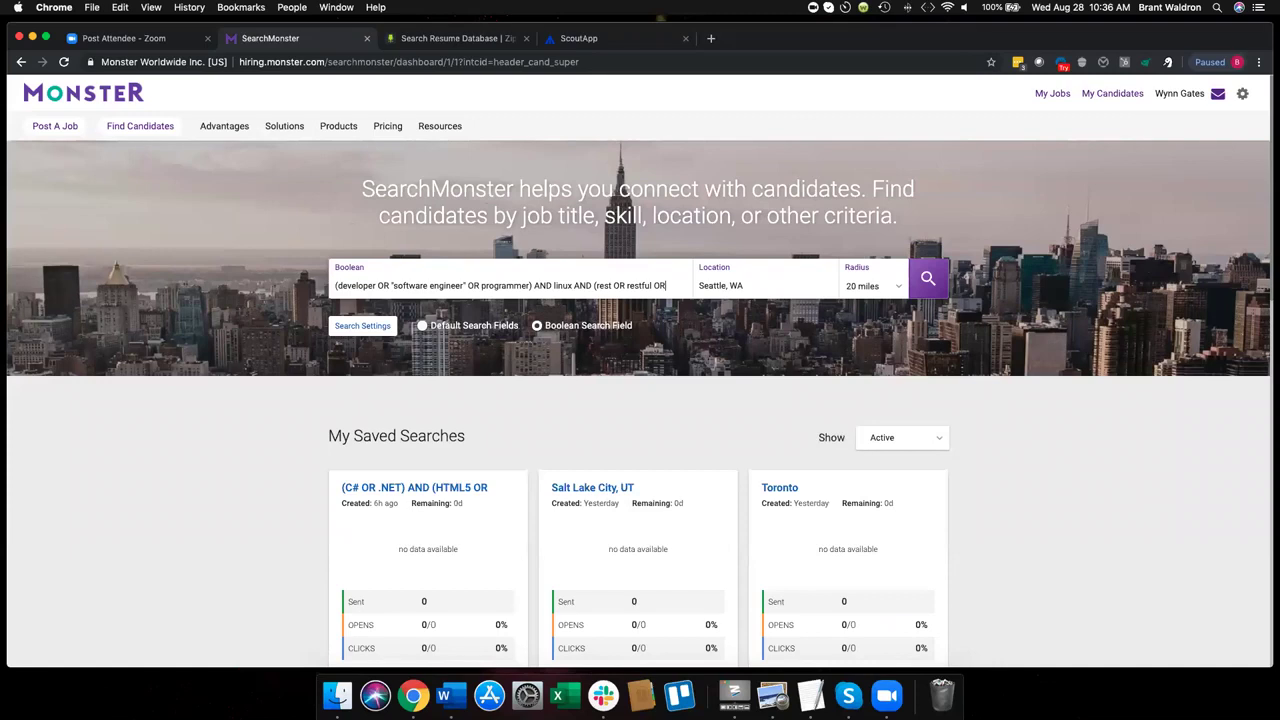
type(" \"web services\"")
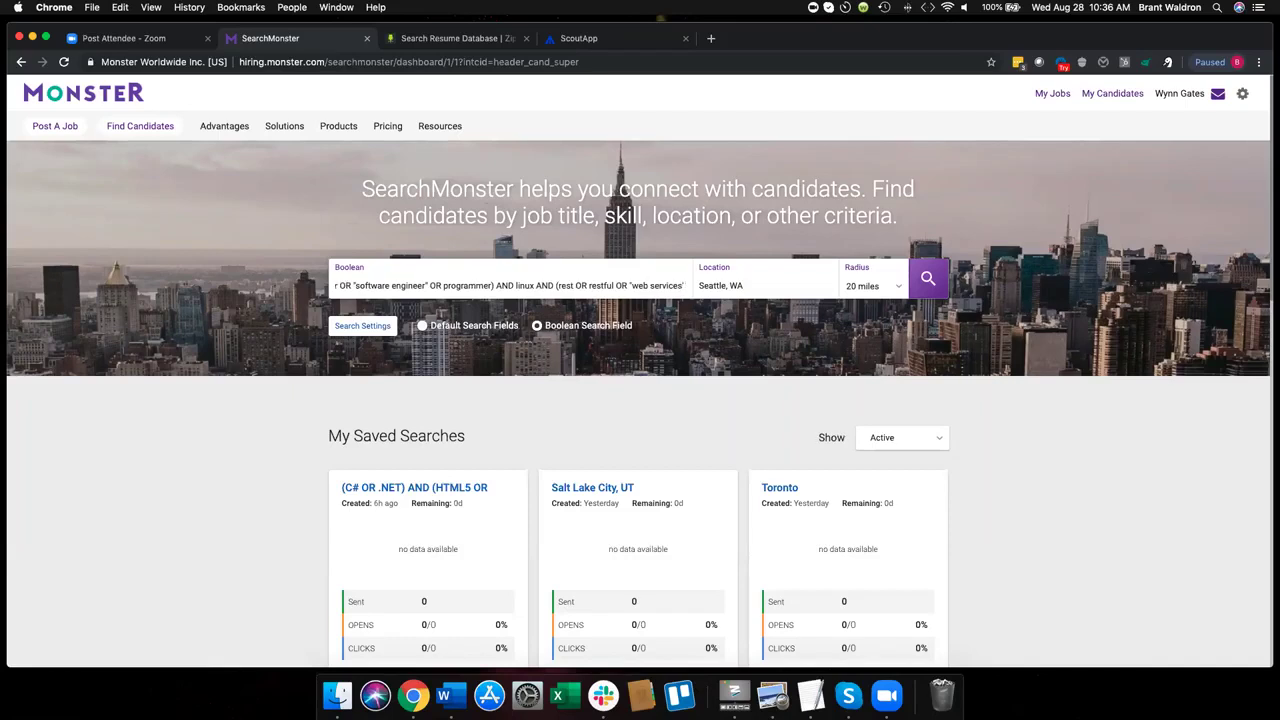
type(")")
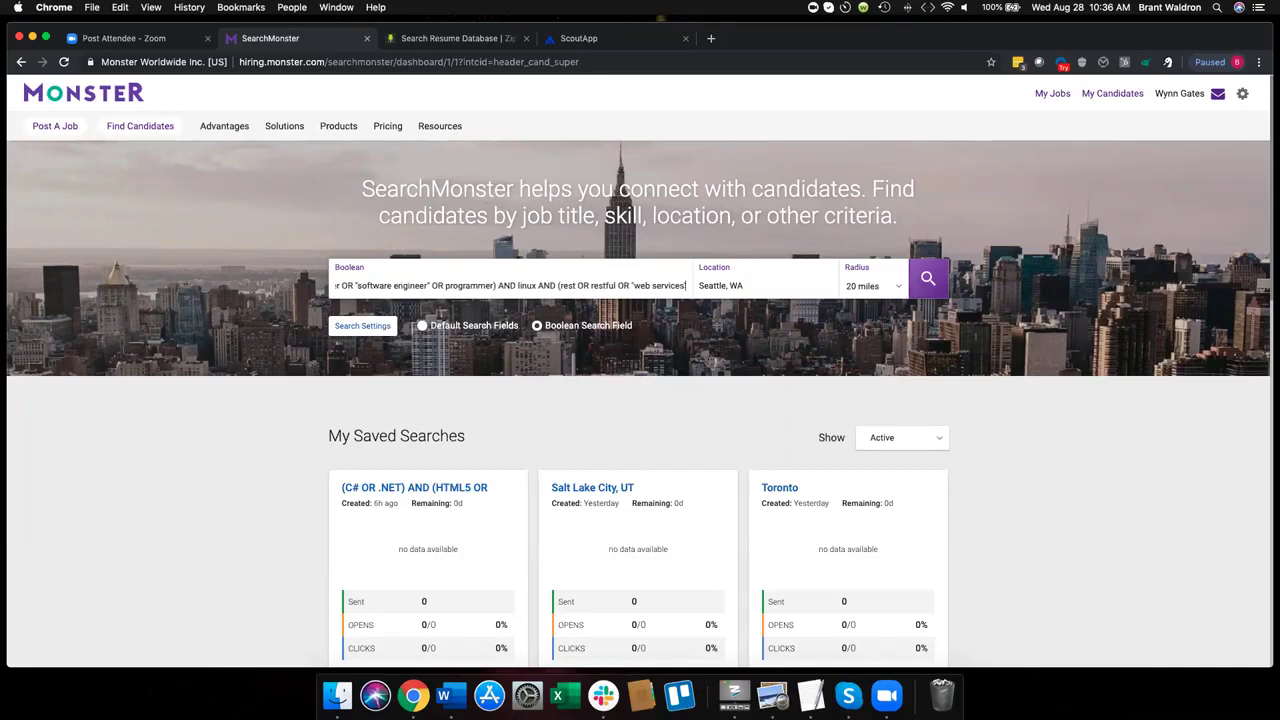
type(" OR")
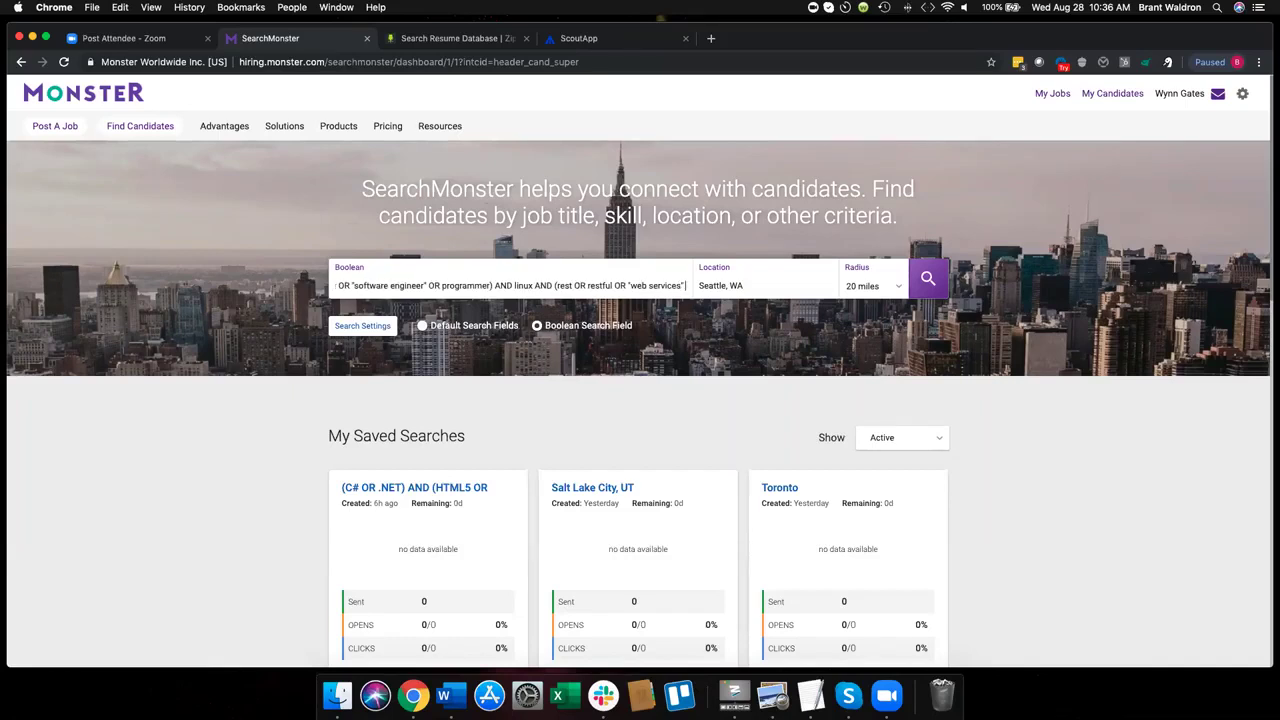
type(" micor")
key("BackSpace")
key("BackSpace")
type("r")
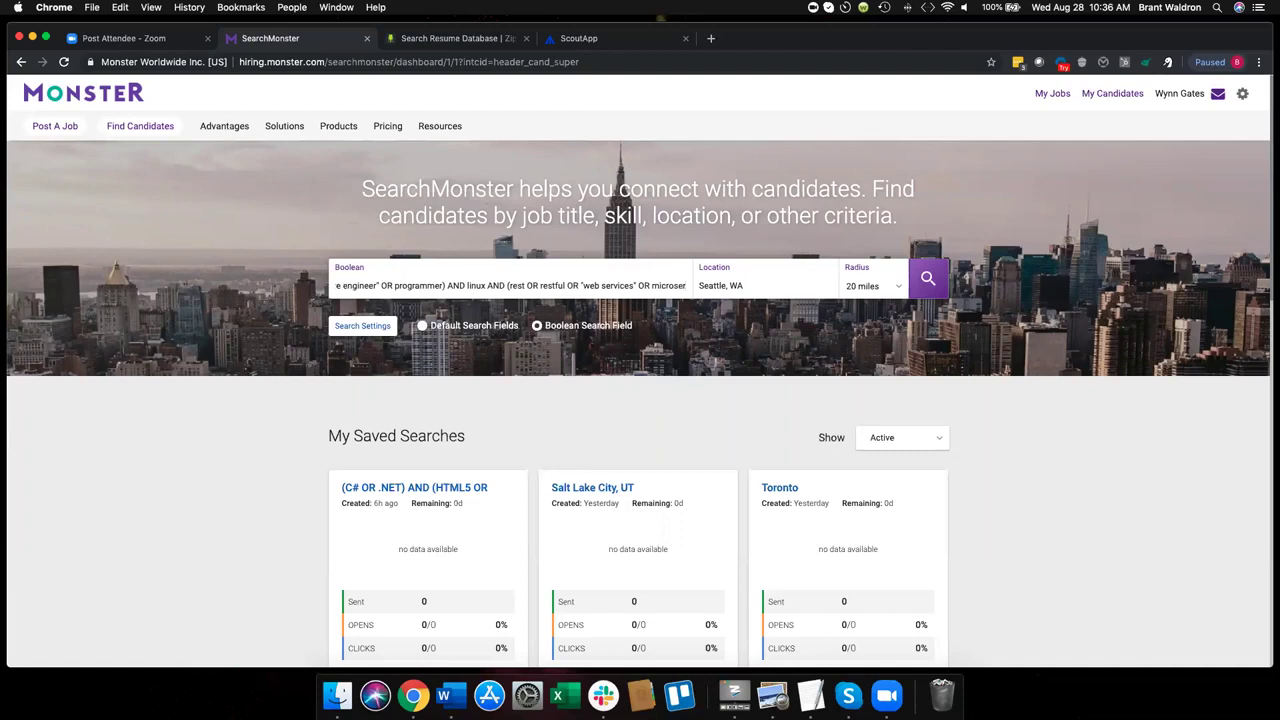
type("osofvices")
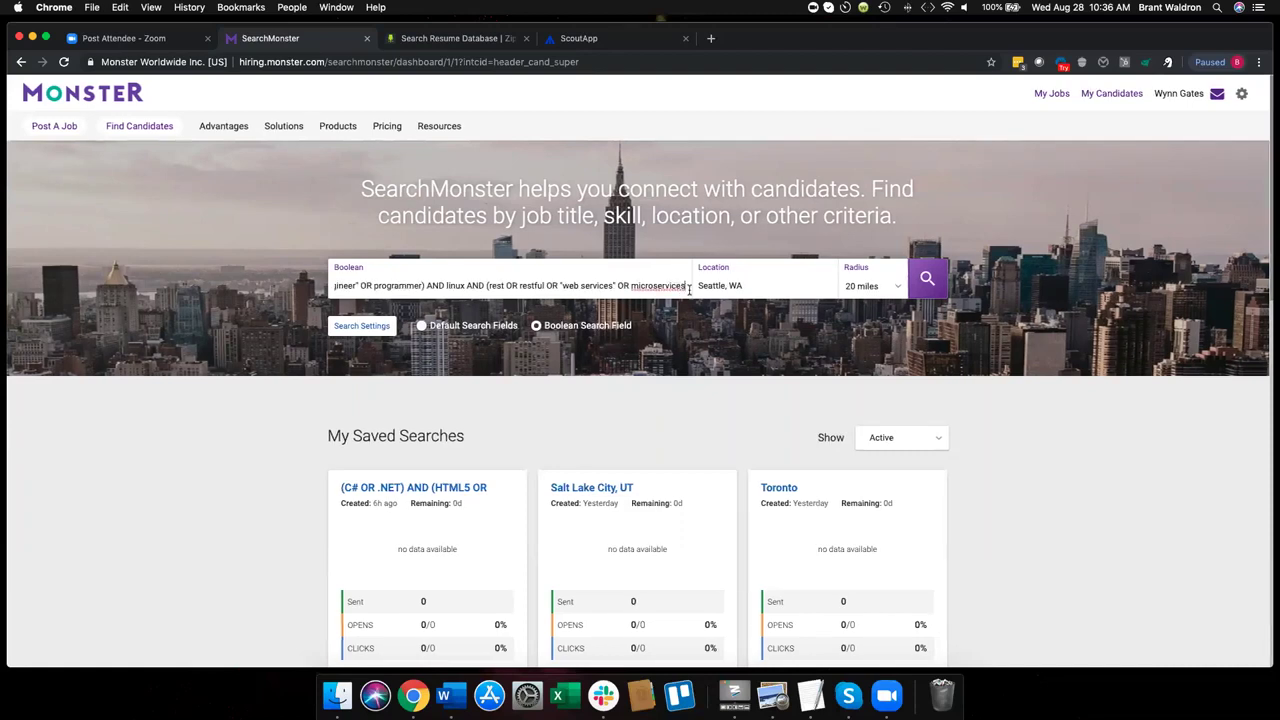
left_click(627, 286)
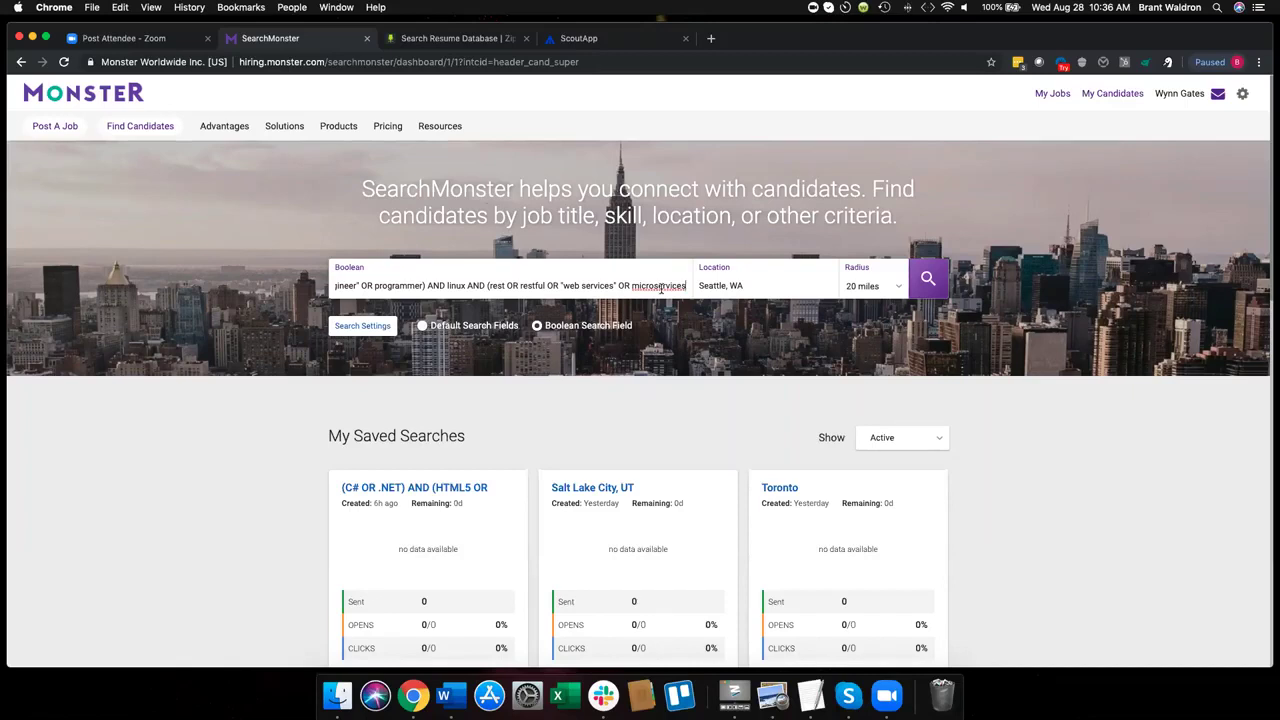
type(")")
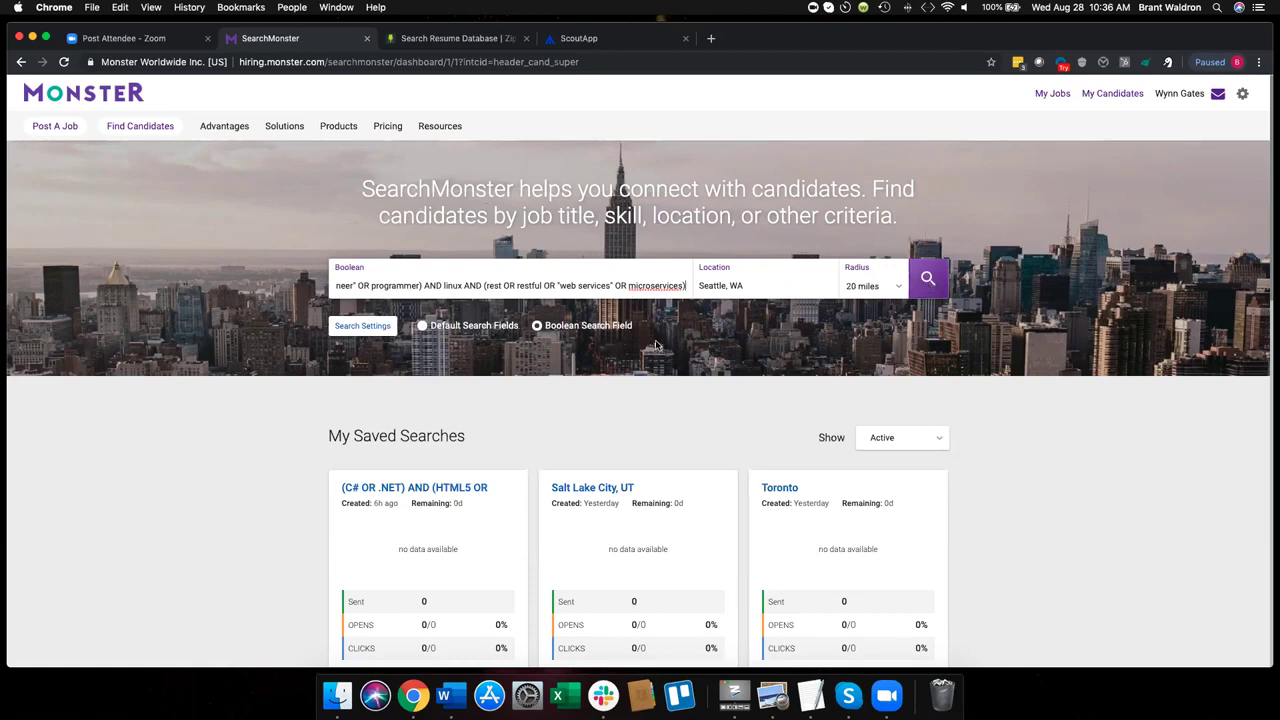
Step: Review the whole Boolean query from its end back to its start
key("Home")
key("End")
key("Home")
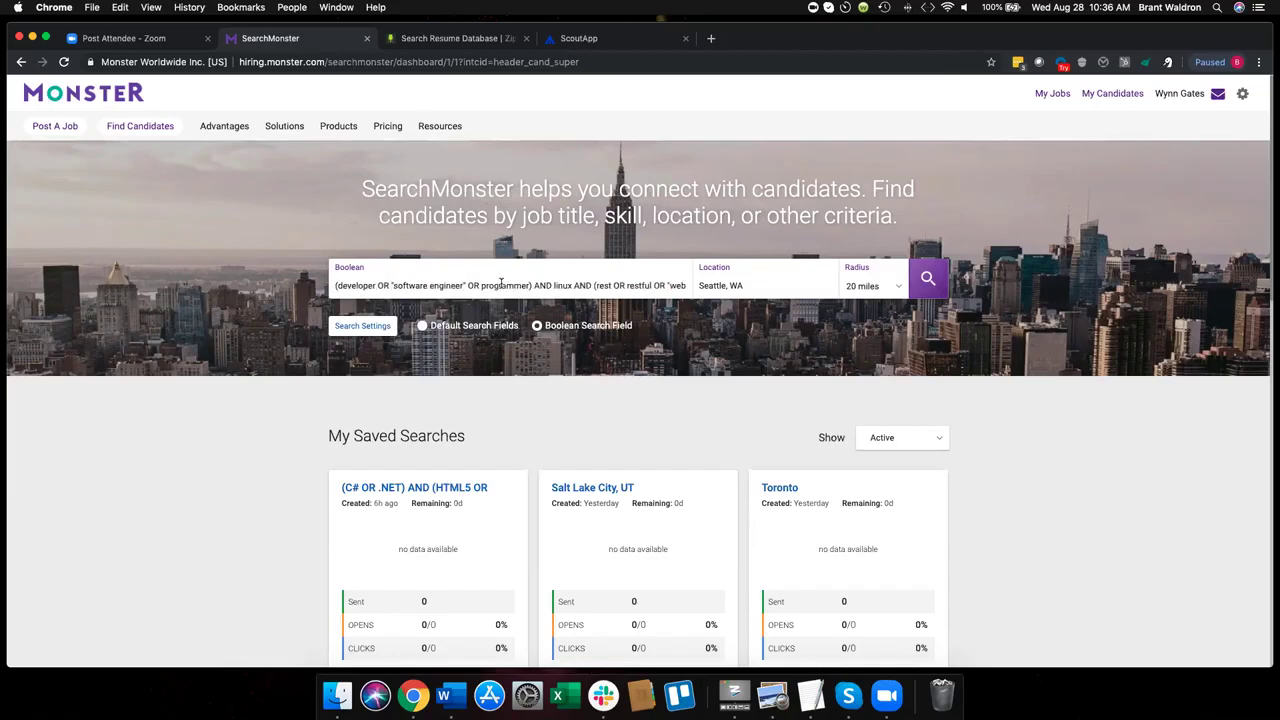
Step: Run the Boolean search and scan the 1,049 Seattle-area candidate results
left_click(929, 279)
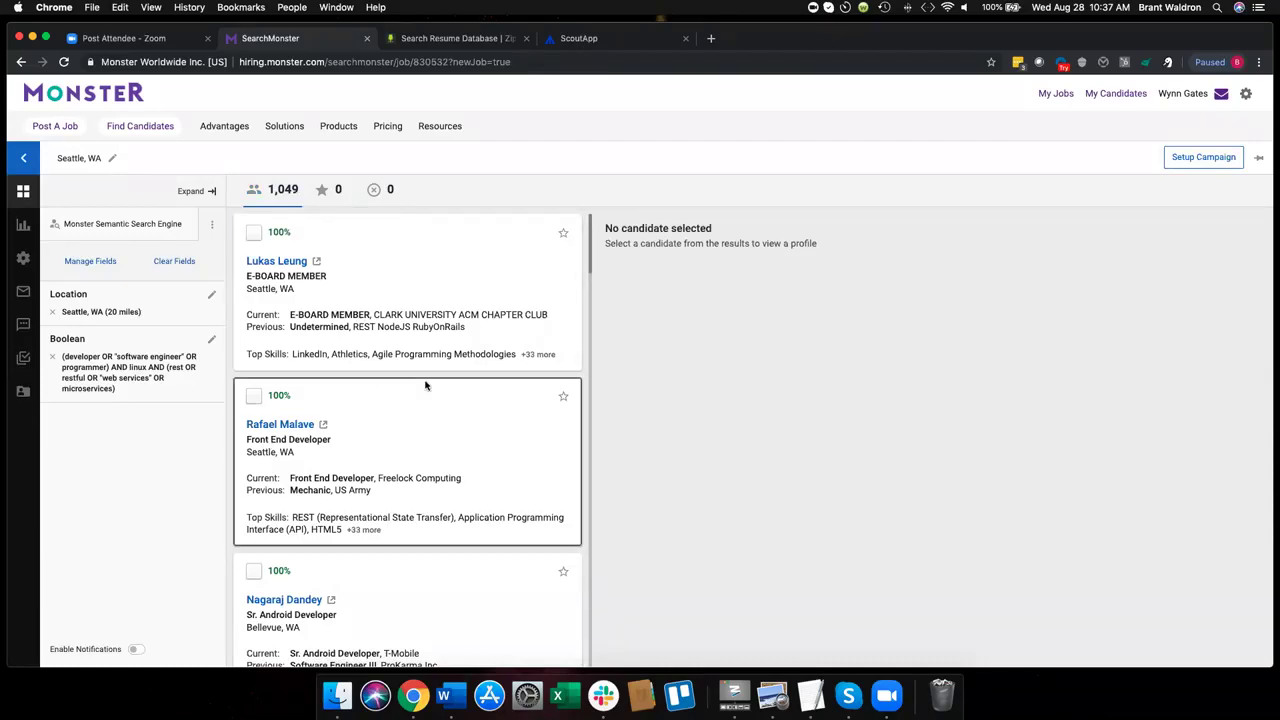
scroll(427, 424, "down", 6)
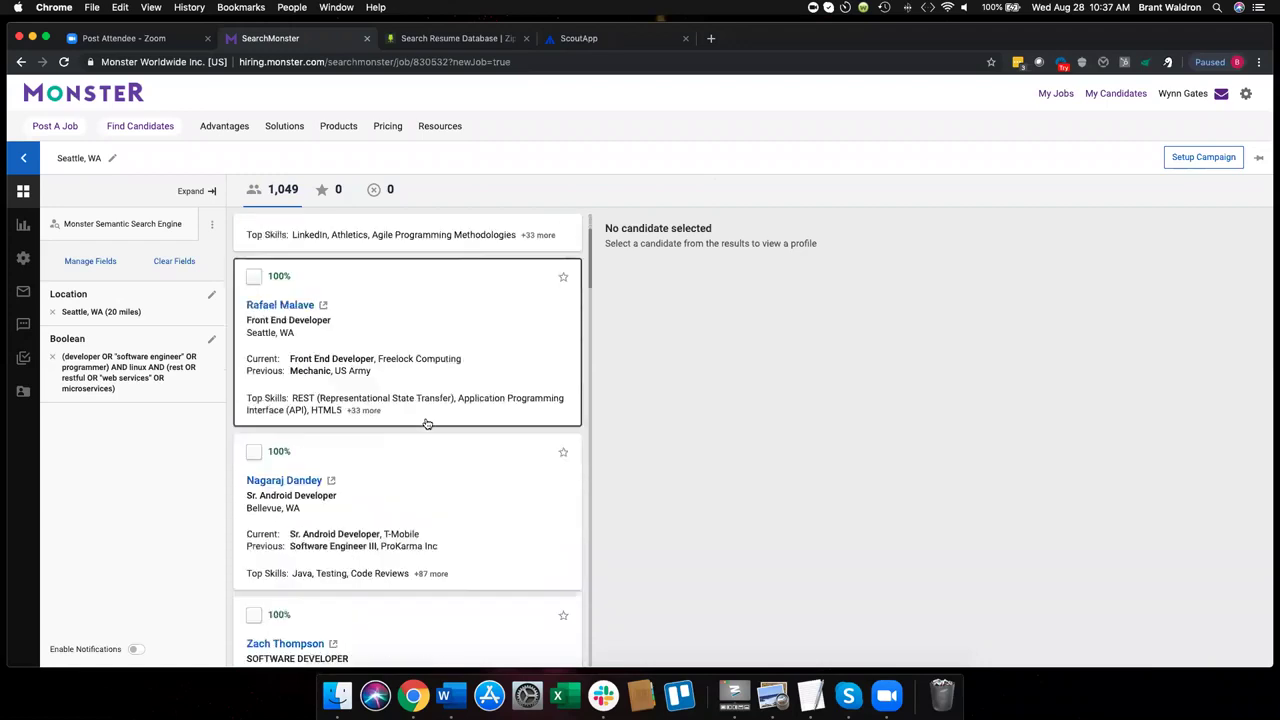
scroll(270, 497, "up", 6)
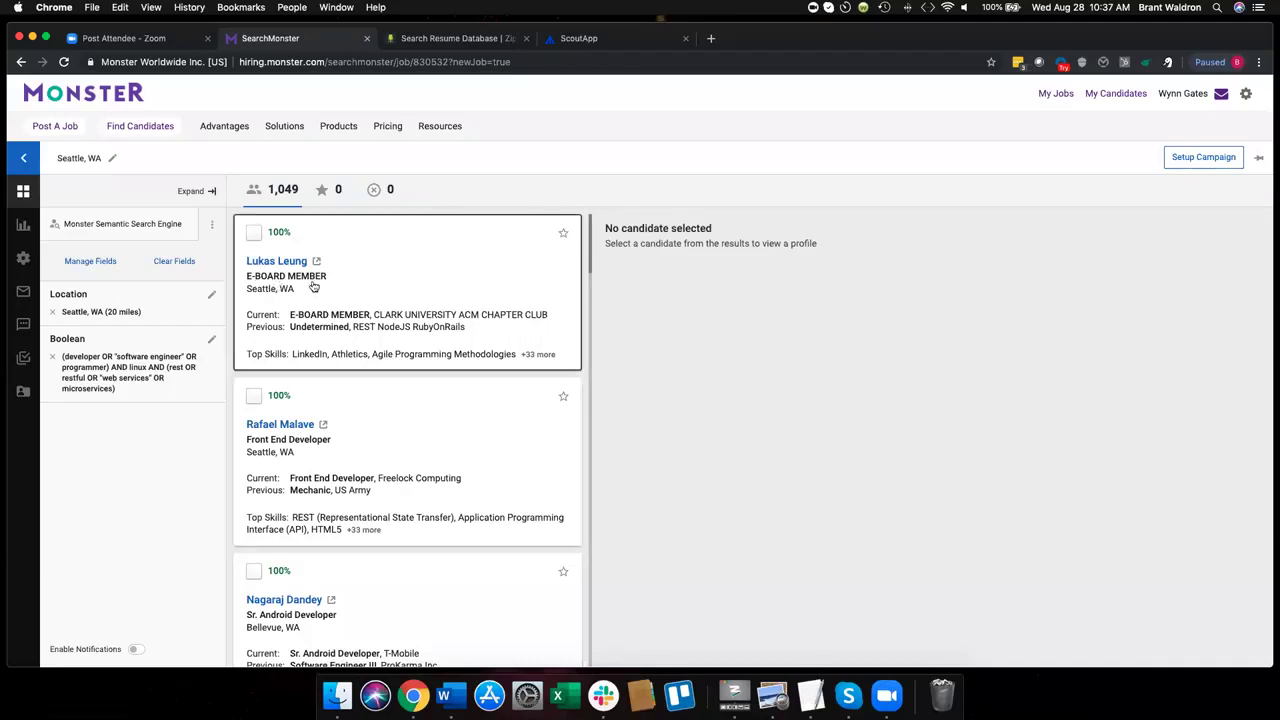
Step: Open the second candidate, a Freelock Computing Front End Developer, and scroll his experience
left_click(290, 430)
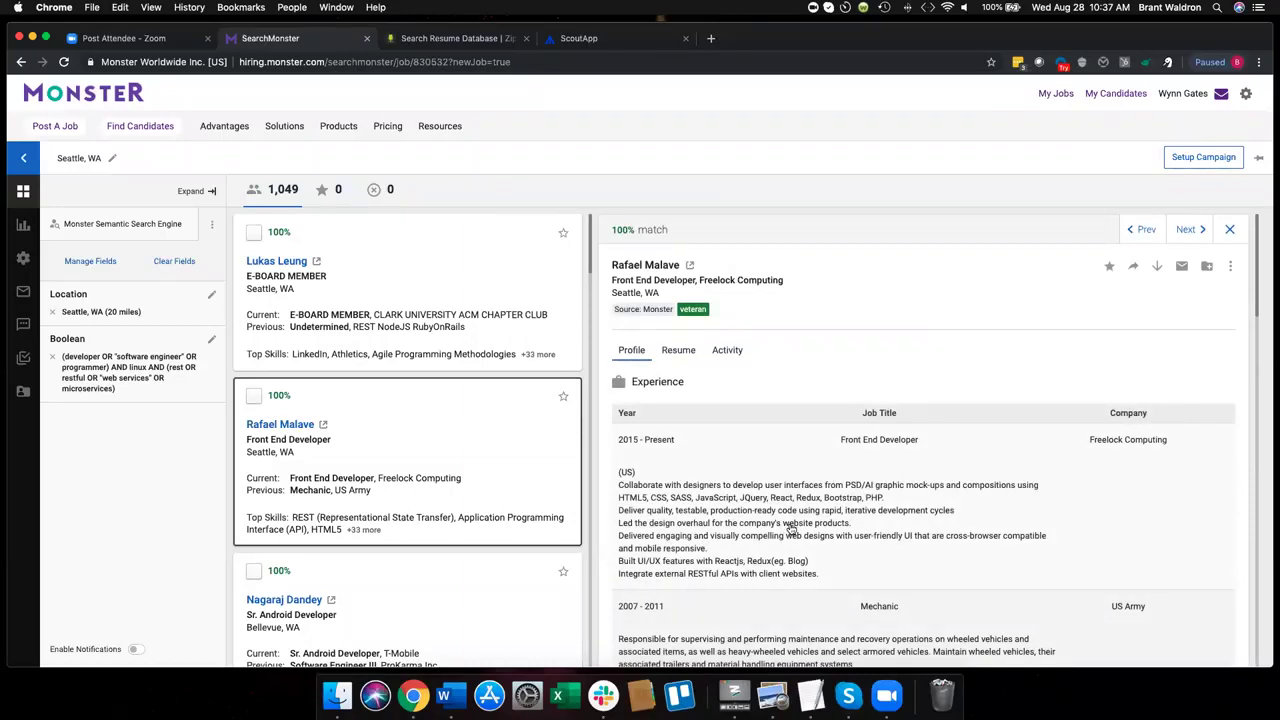
scroll(534, 485, "down", 1)
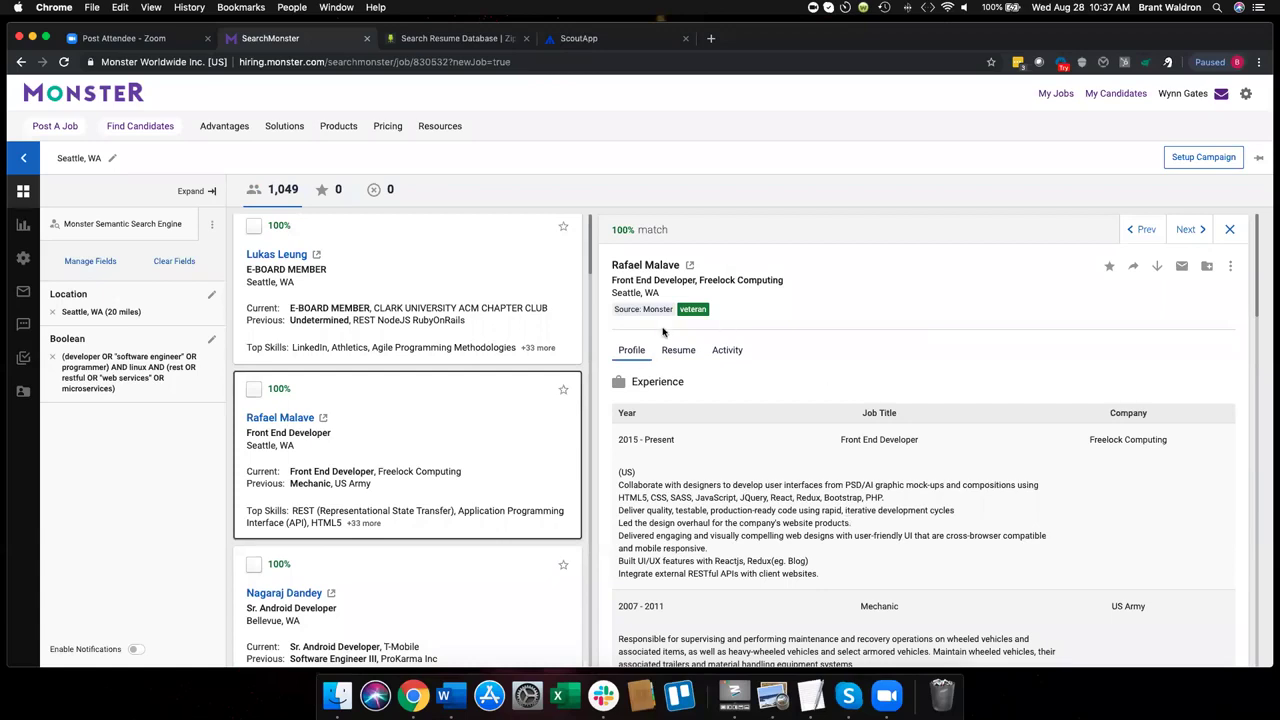
scroll(752, 460, "down", 10)
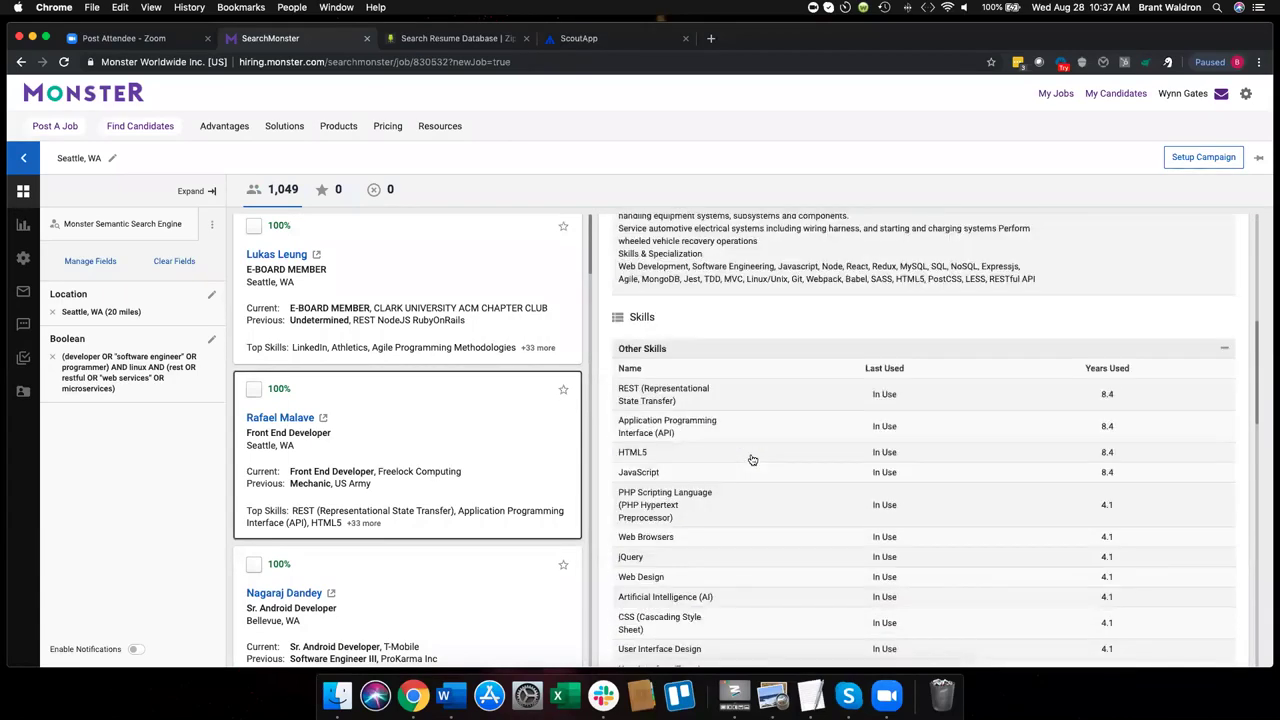
scroll(752, 460, "up", 10)
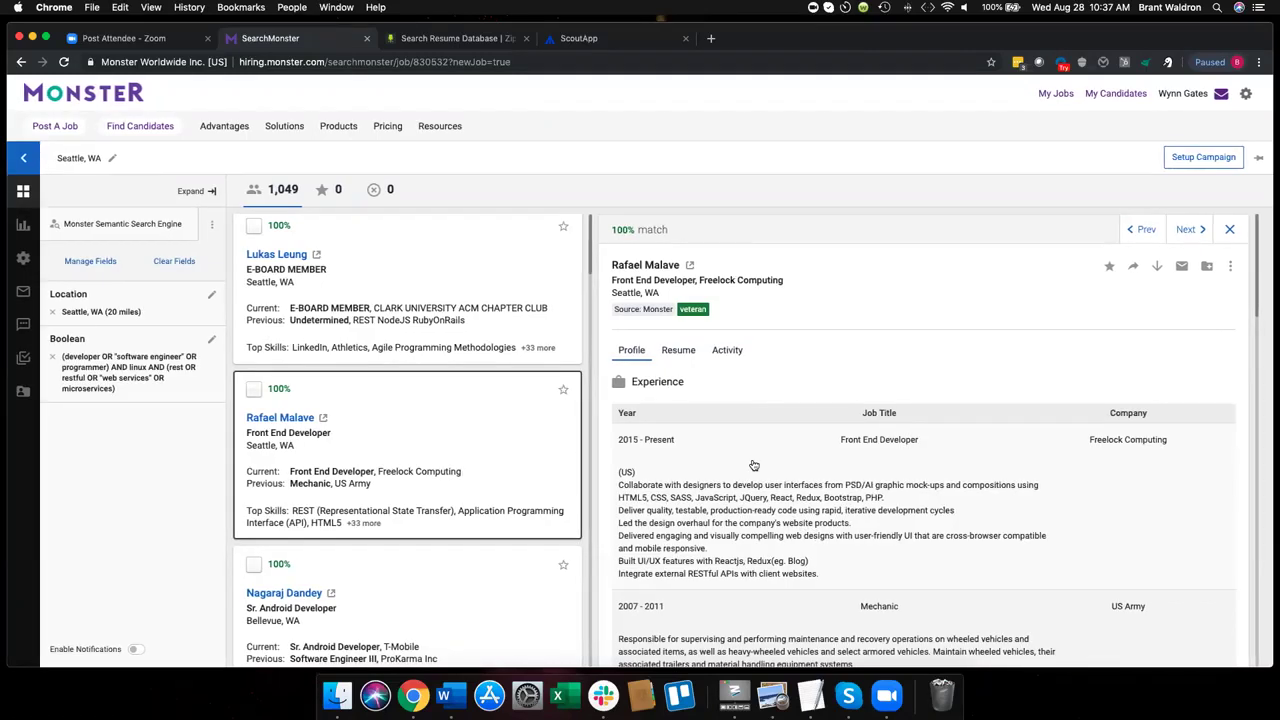
scroll(680, 355, "down", 1)
Step: Read the Front End Developer's Resume tab, with Developer, RESTful and Linux/Unix highlighted
left_click(678, 346)
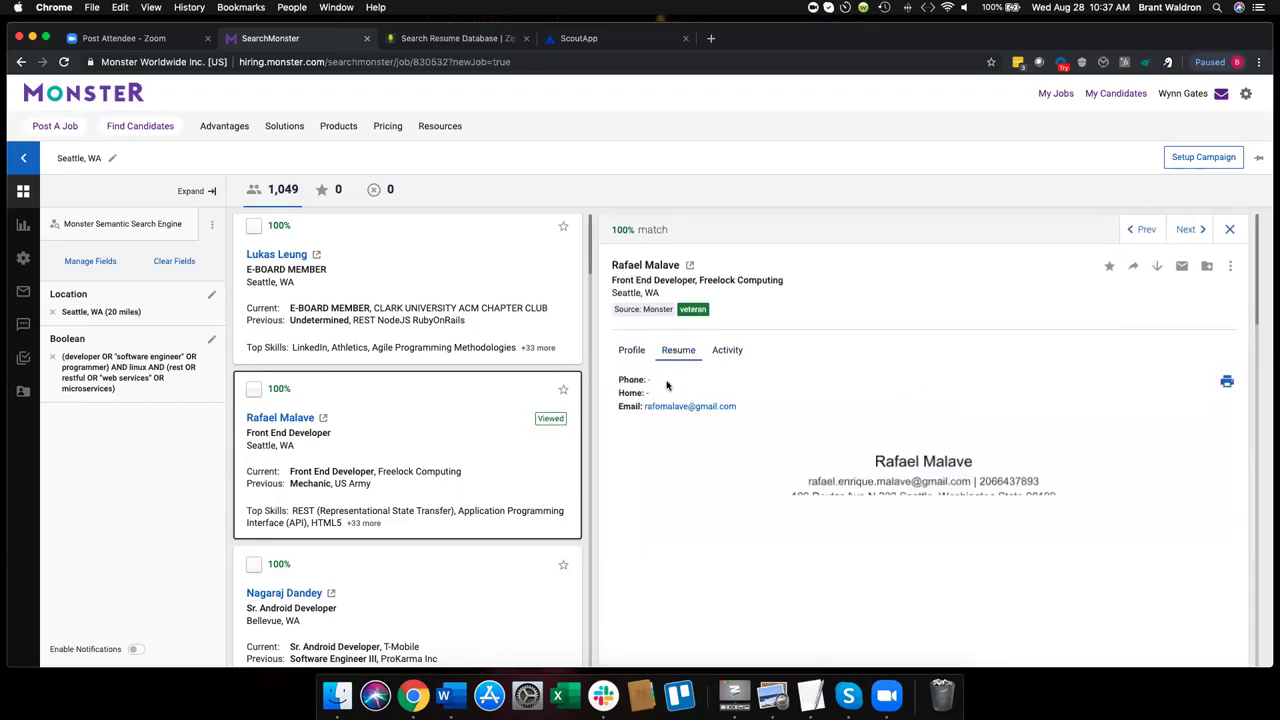
scroll(700, 450, "down", 5)
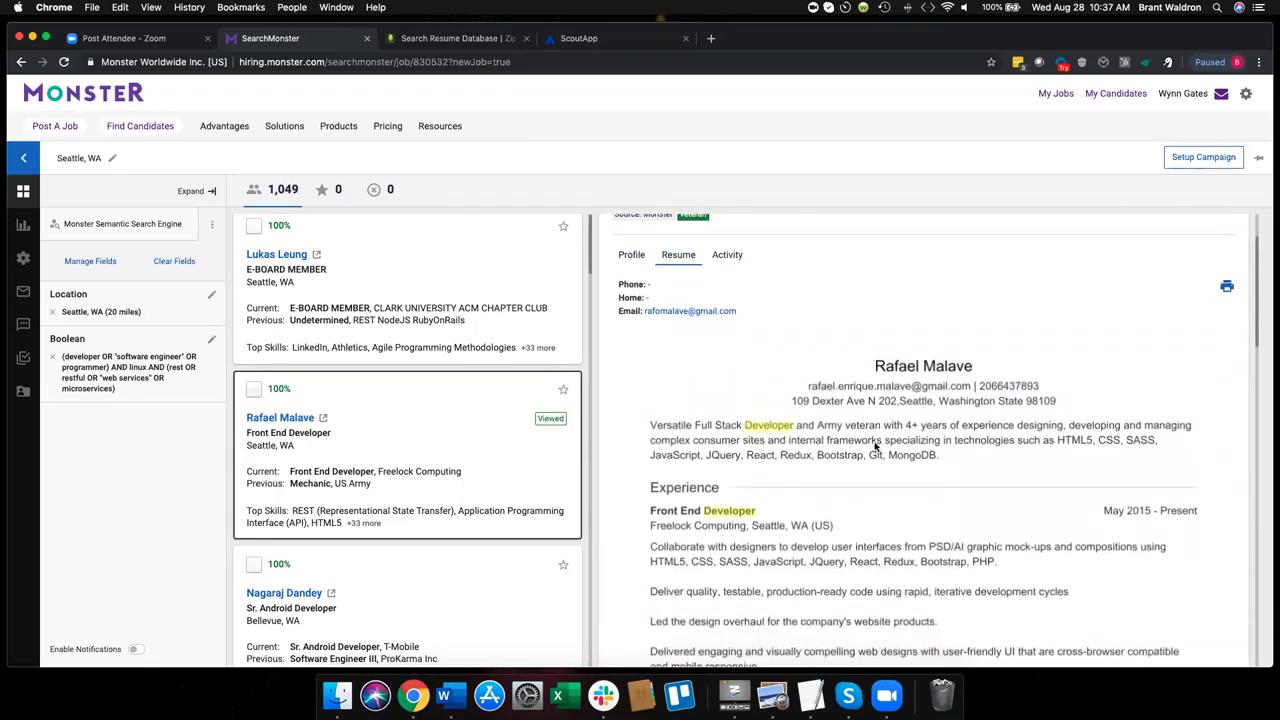
scroll(1040, 410, "down", 3)
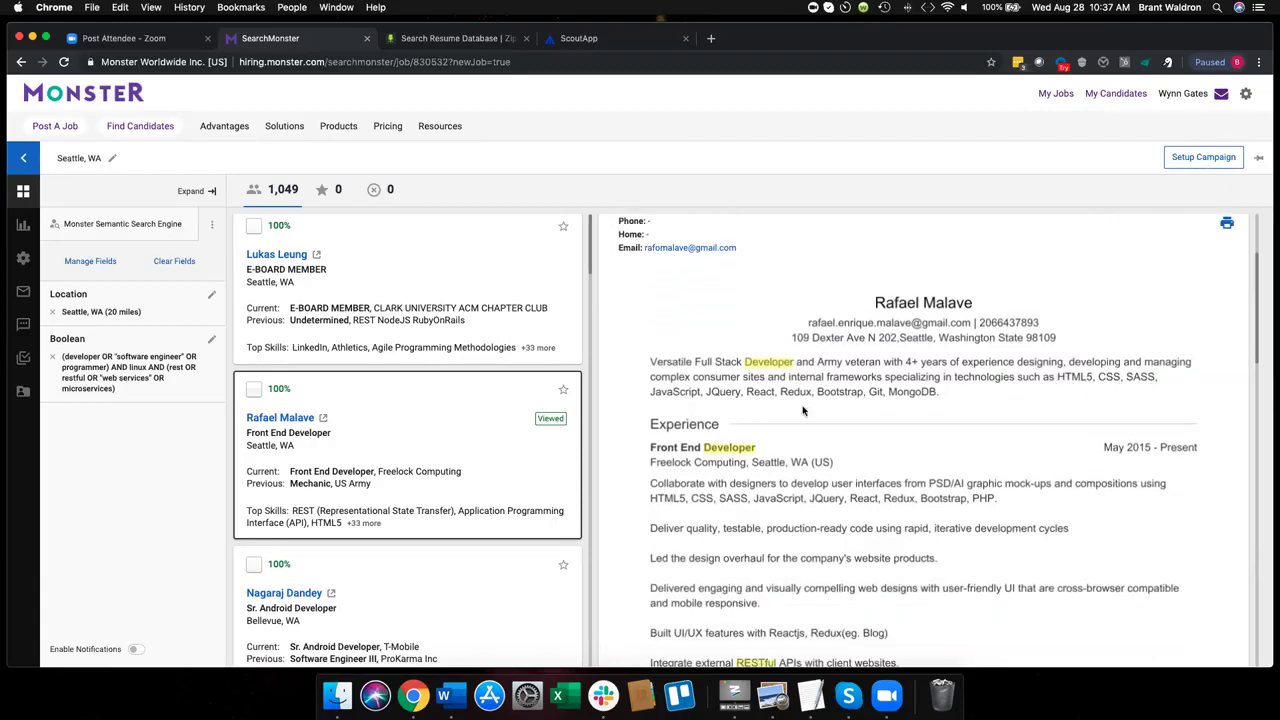
scroll(789, 412, "down", 4)
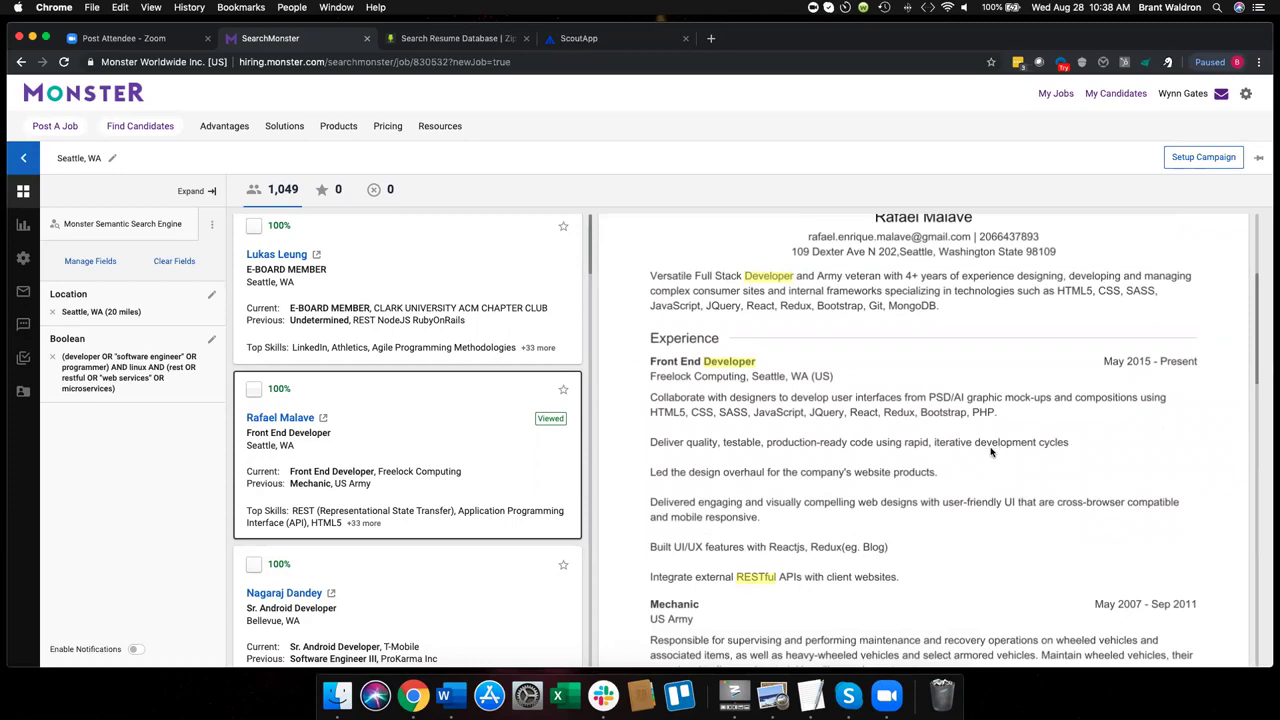
scroll(995, 465, "down", 2)
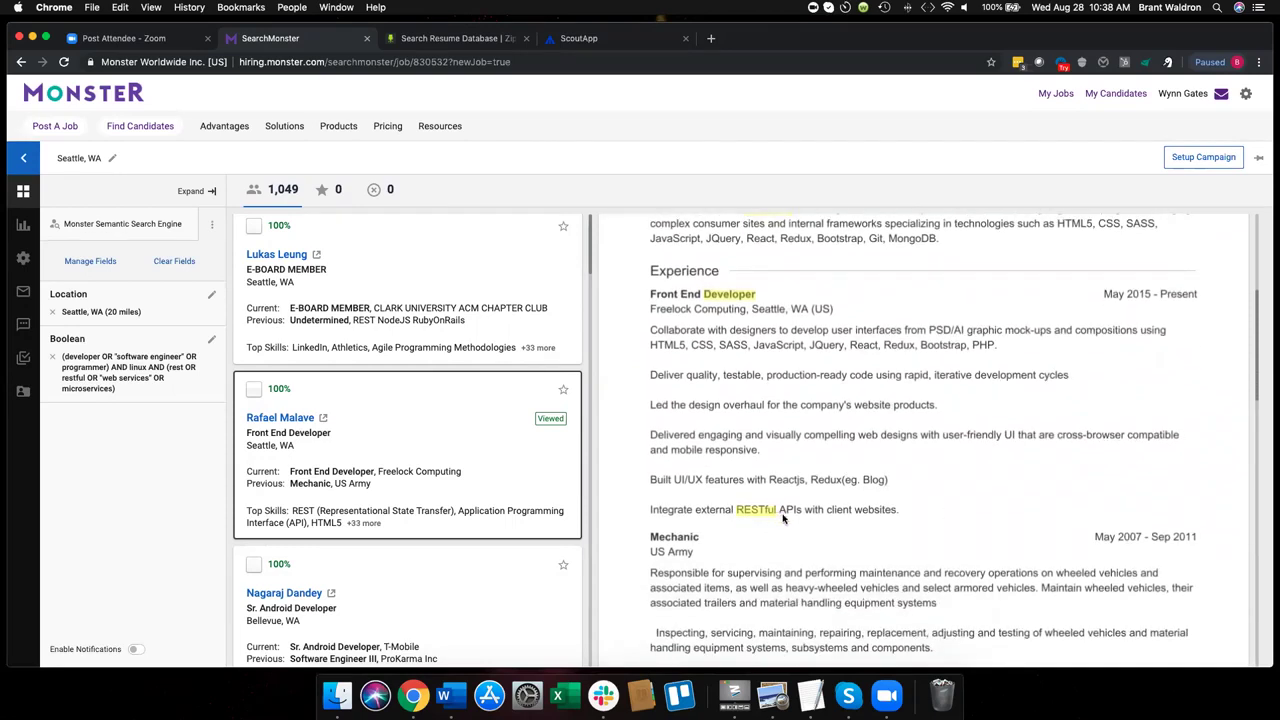
scroll(918, 515, "up", 2)
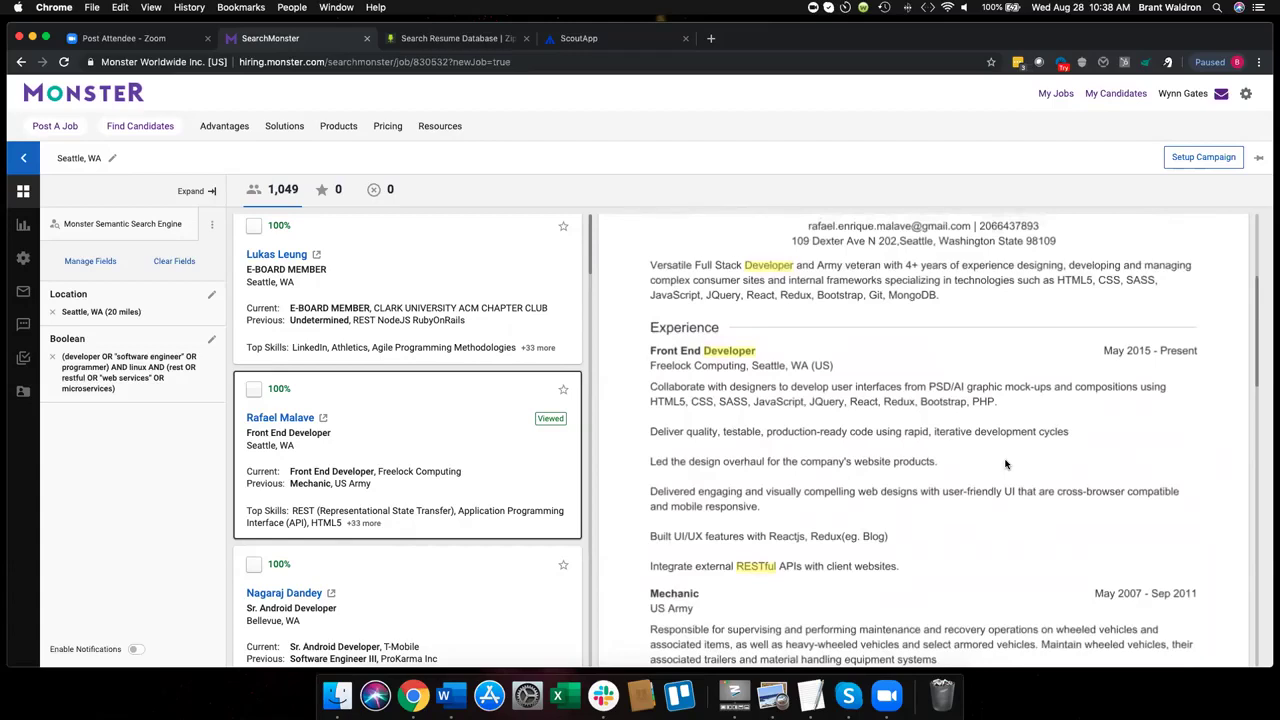
scroll(1006, 464, "down", 1)
scroll(1006, 464, "up", 1)
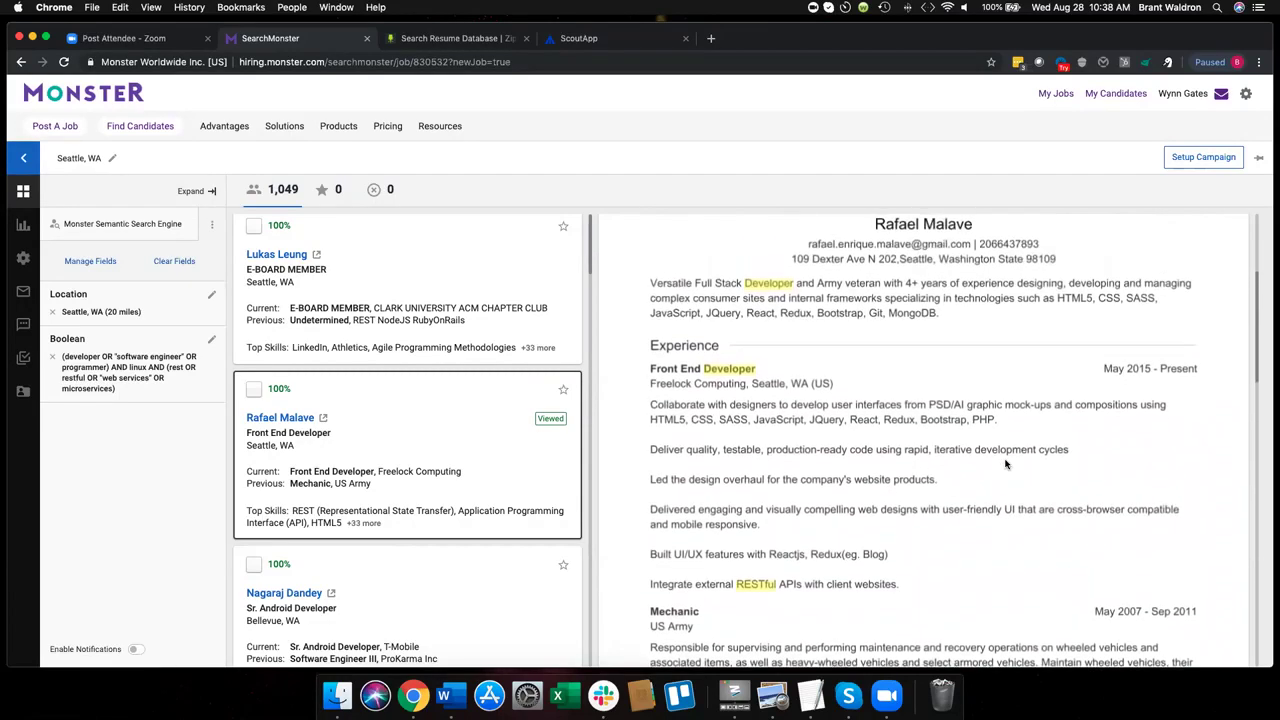
scroll(768, 427, "down", 6)
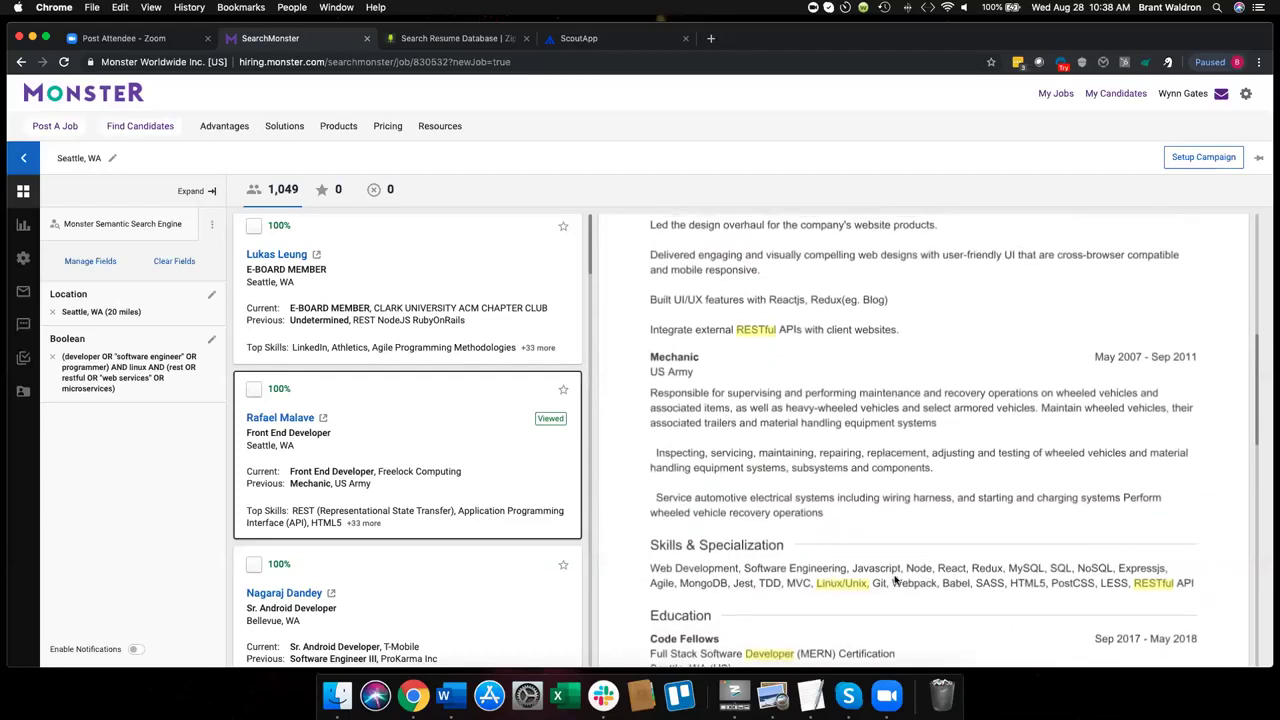
scroll(780, 520, "down", 3)
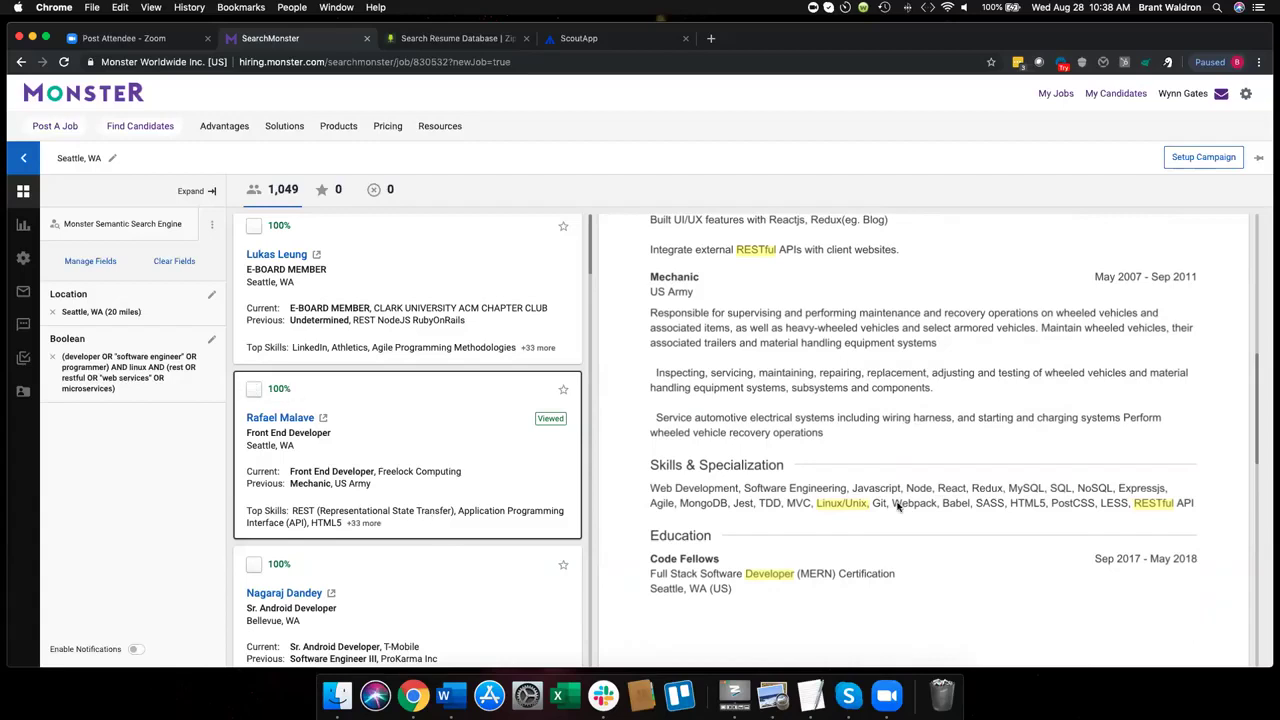
scroll(897, 507, "up", 5)
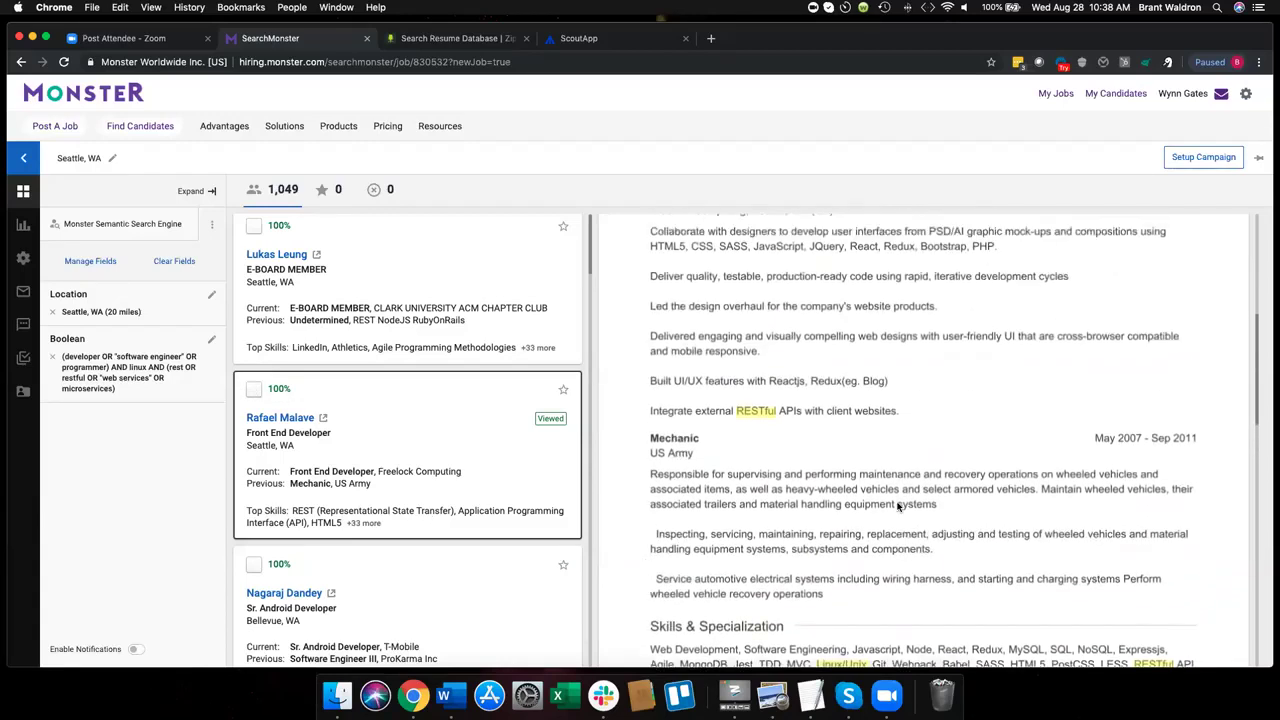
scroll(785, 508, "up", 8)
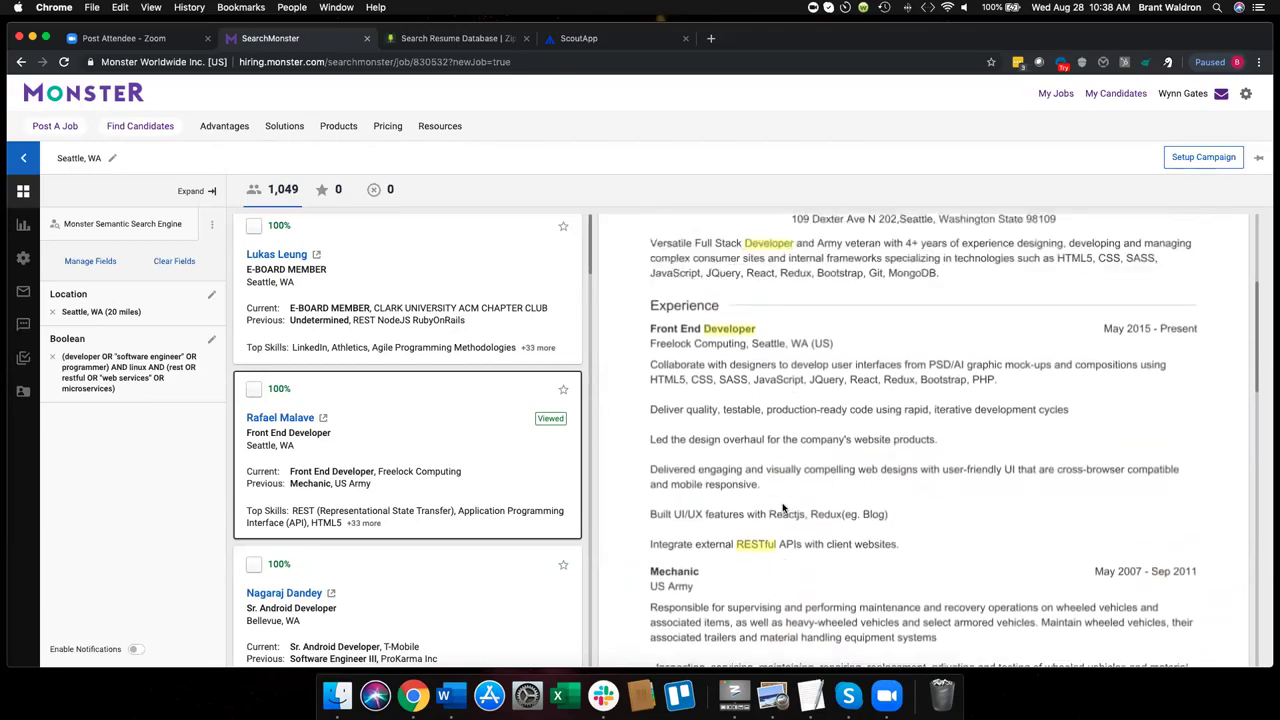
scroll(785, 508, "up", 1)
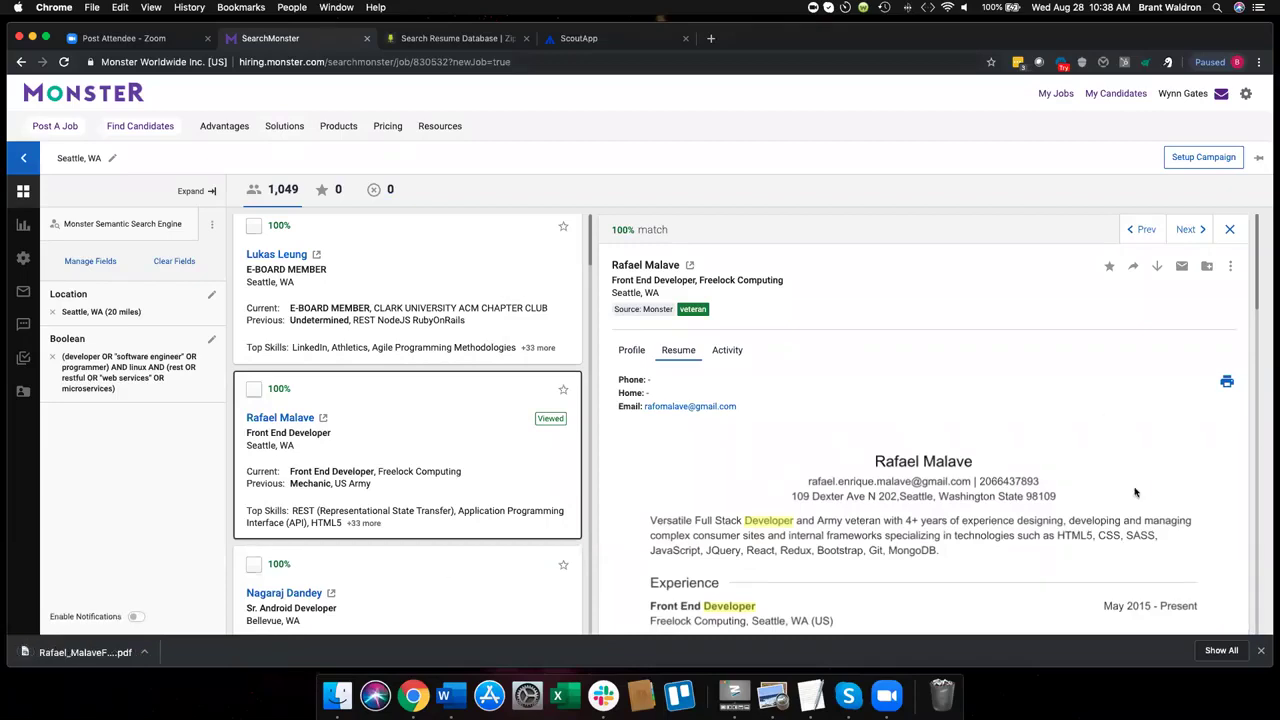
Step: Open Forward Candidate, select the recipient address, then close the dialog without sending
left_click(1133, 267)
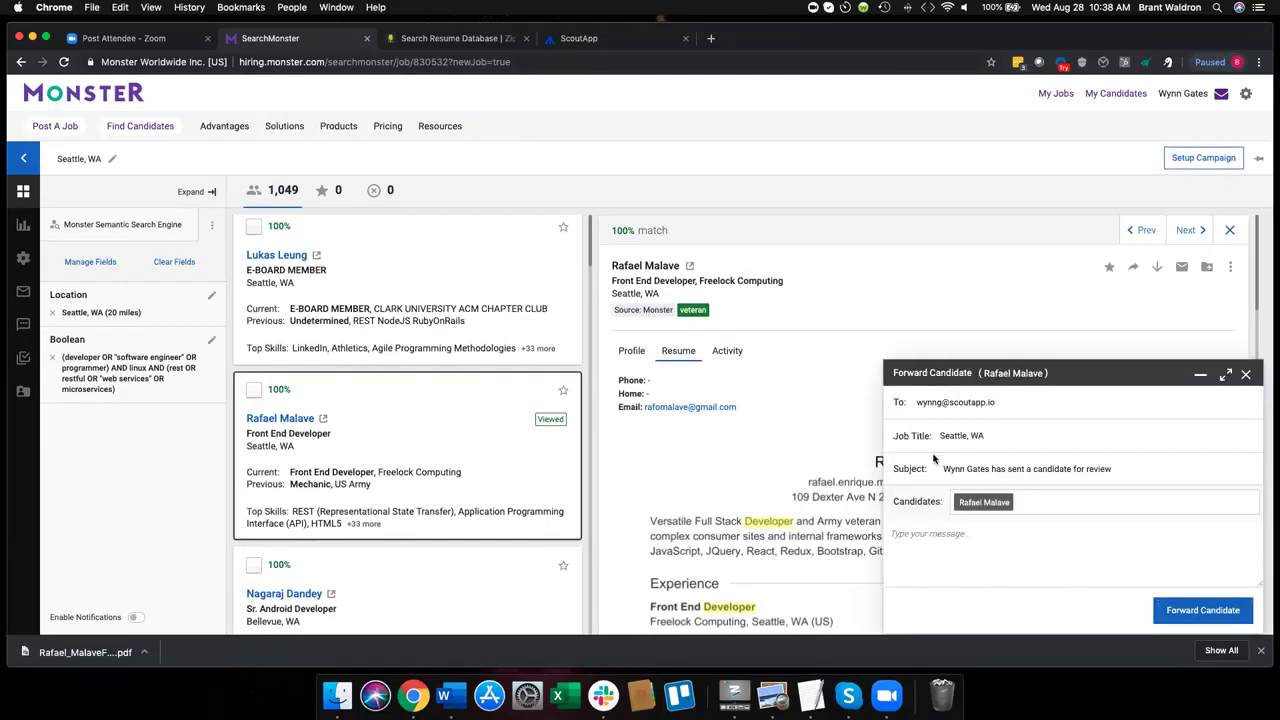
triple_click(1027, 402)
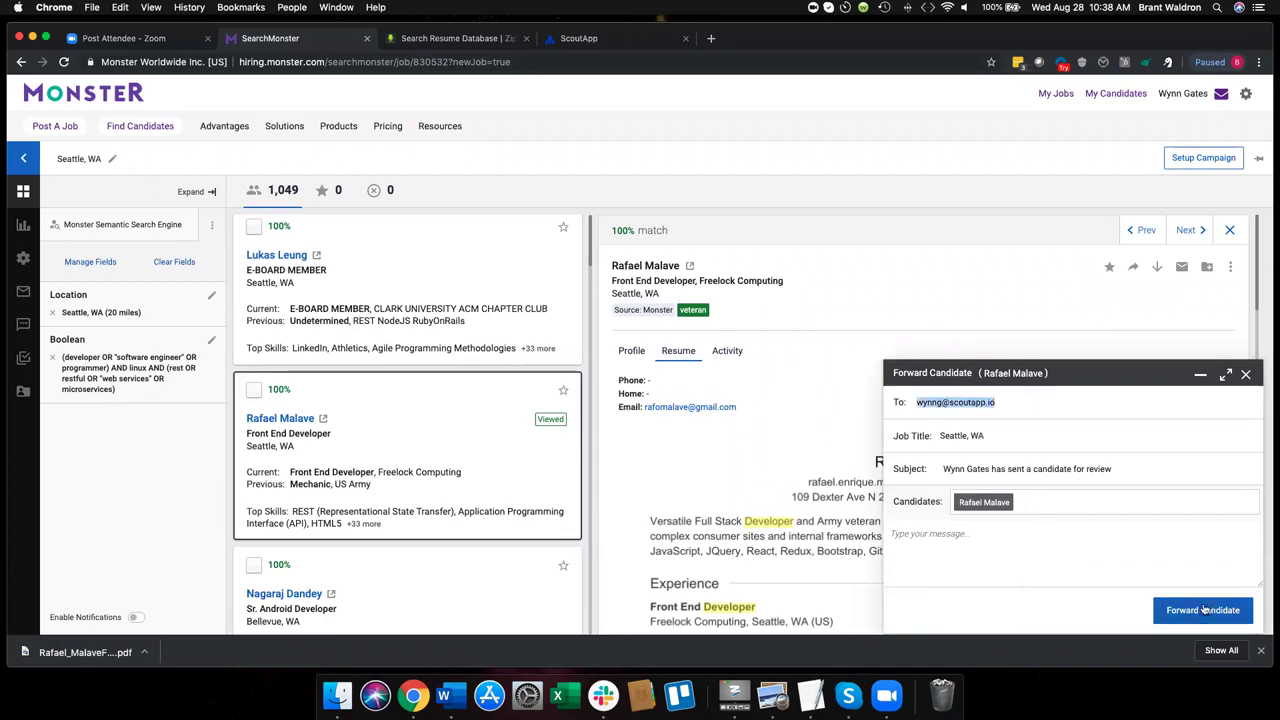
left_click(1247, 374)
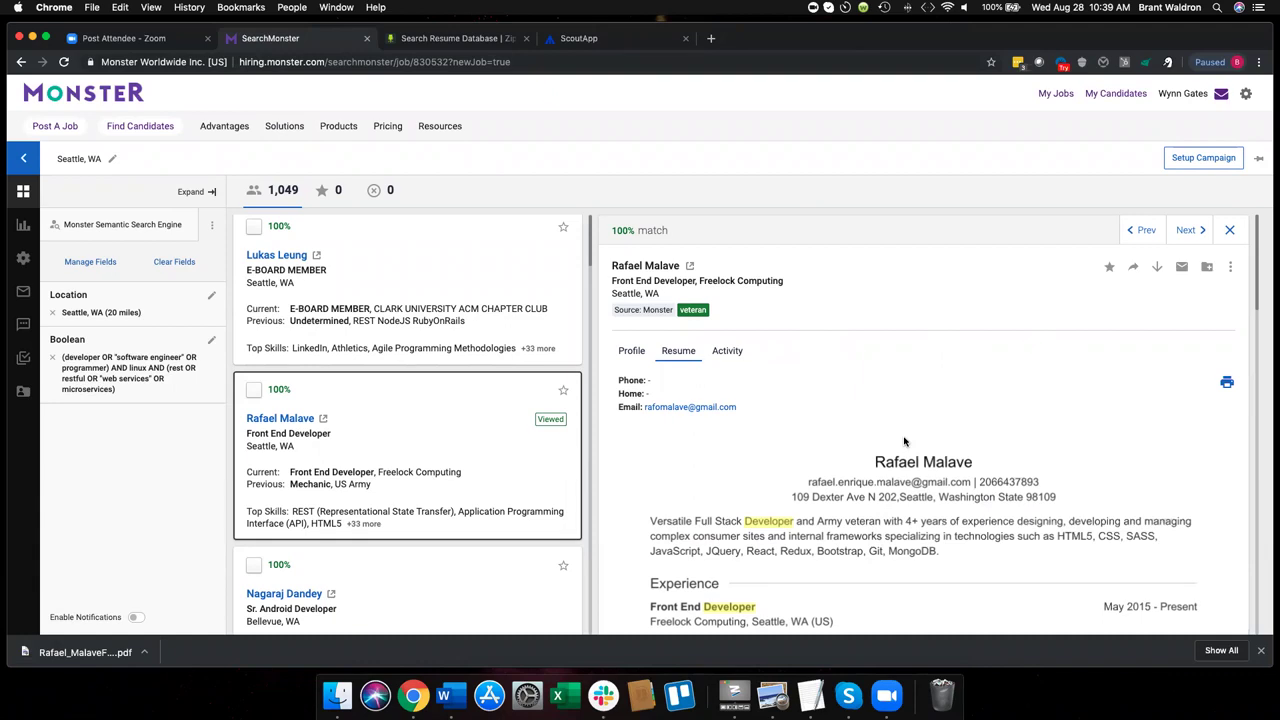
scroll(904, 441, "down", 1)
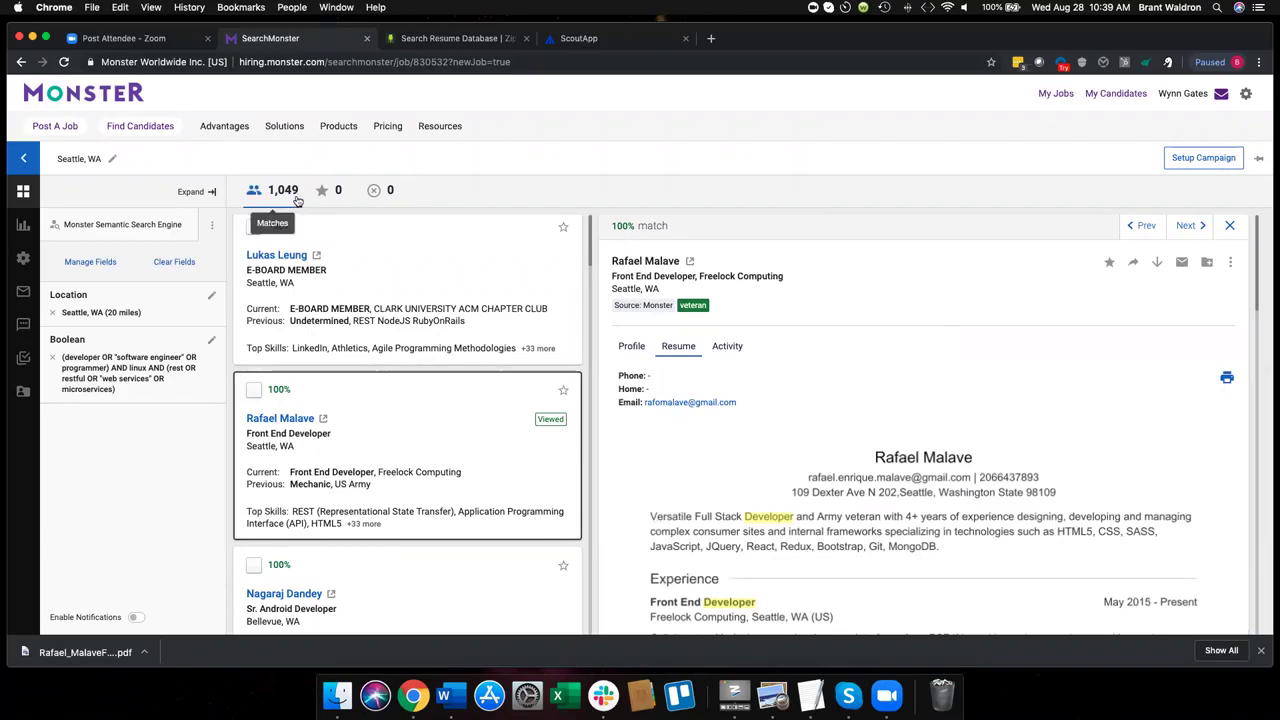
Step: In Manage Fields, activate the Years of Experience and Resume Updated search fields
left_click(92, 262)
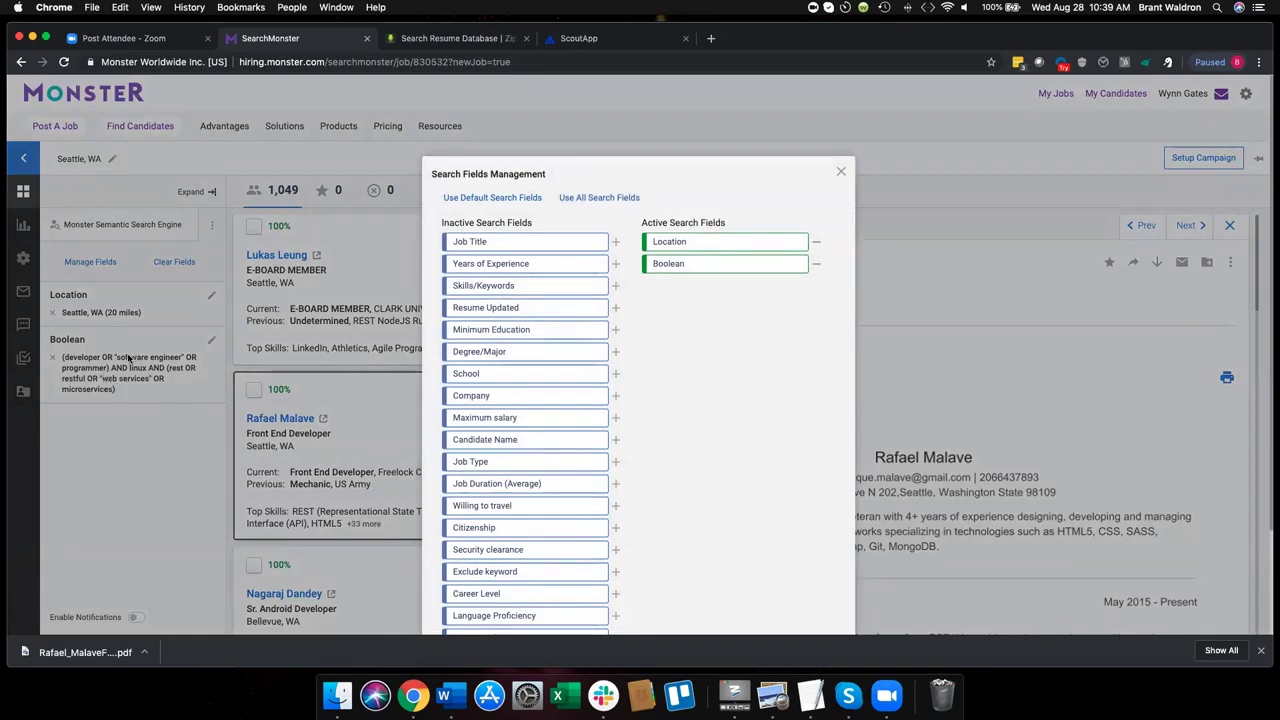
left_click(522, 268)
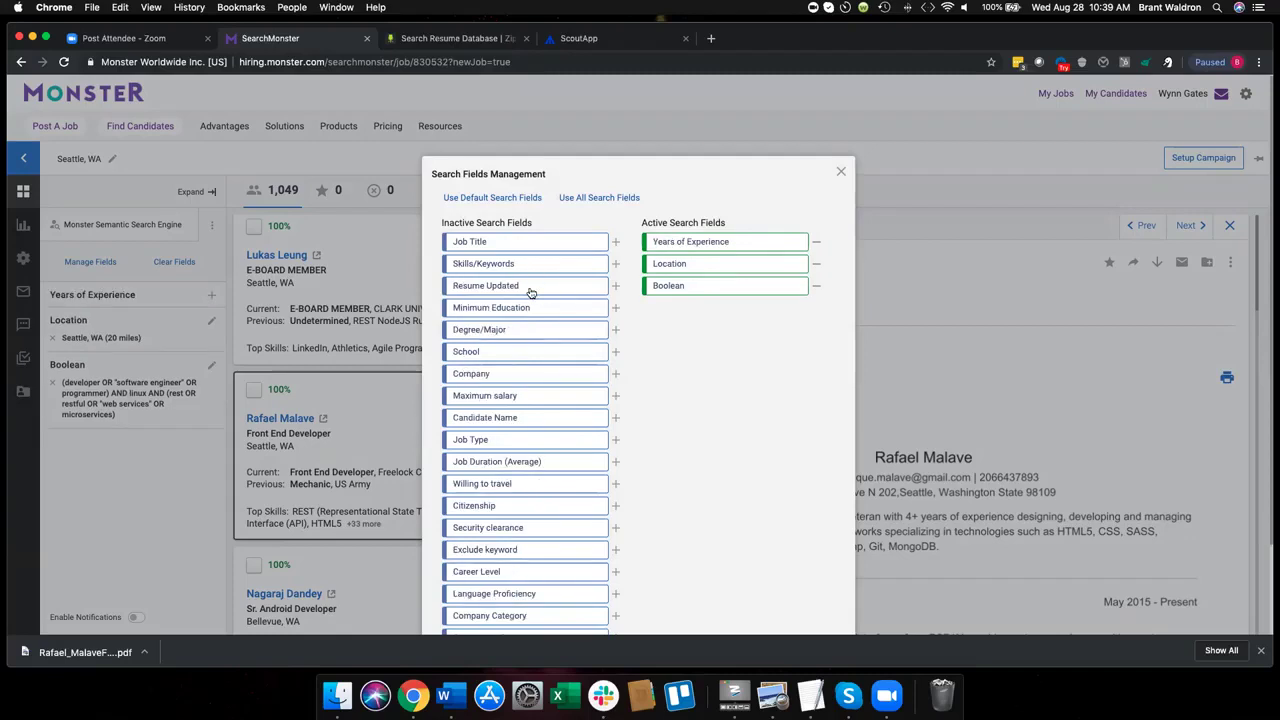
left_click(531, 292)
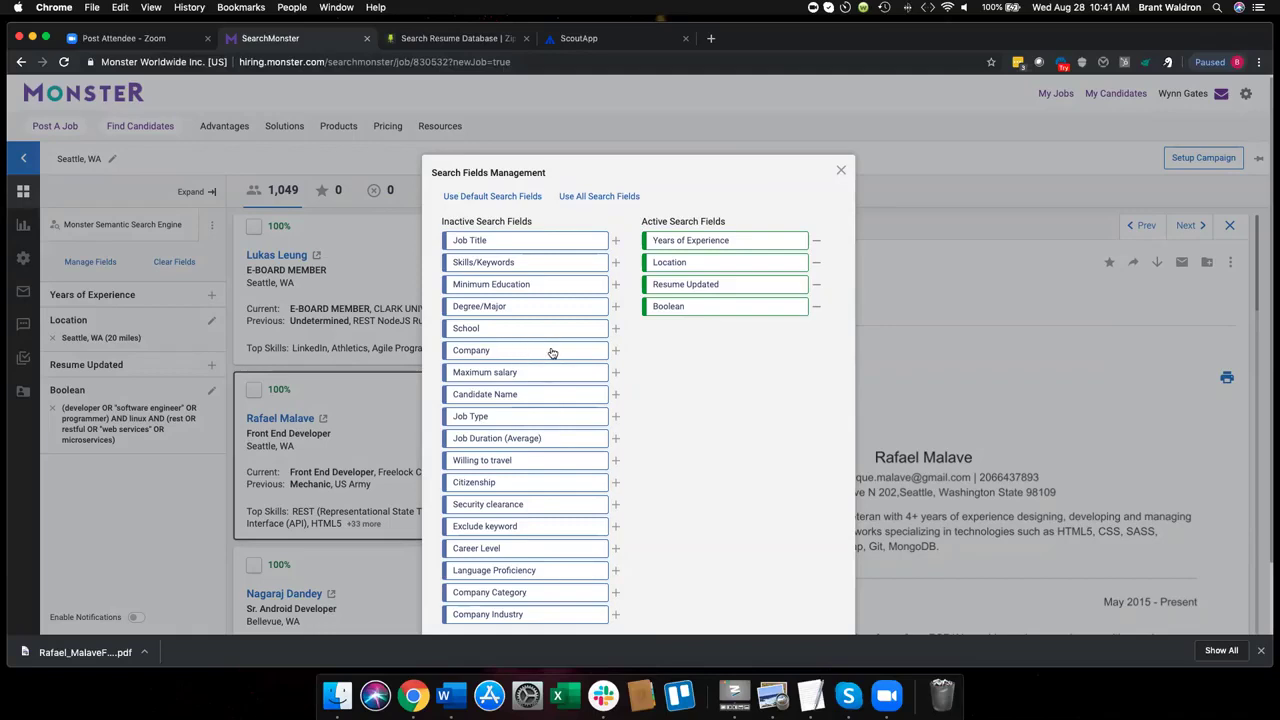
Step: Limit the candidate search to resumes updated in the Last 12 months
left_click(841, 172)
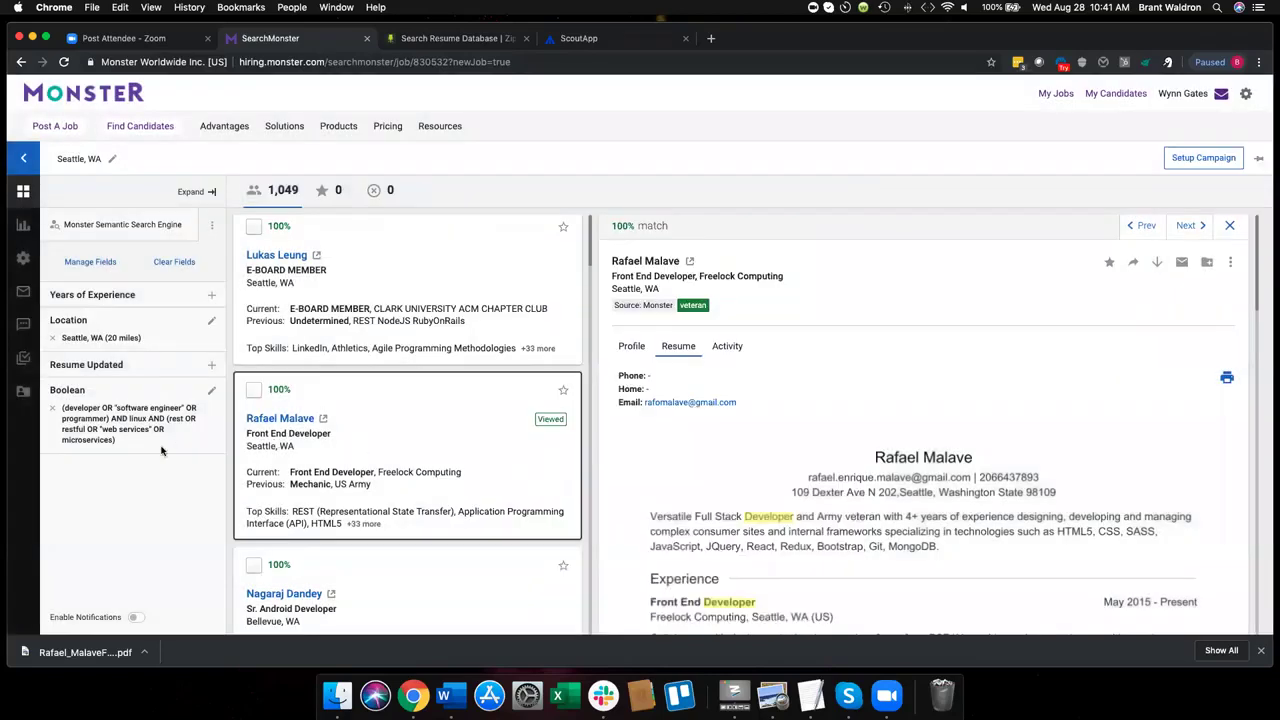
left_click(211, 365)
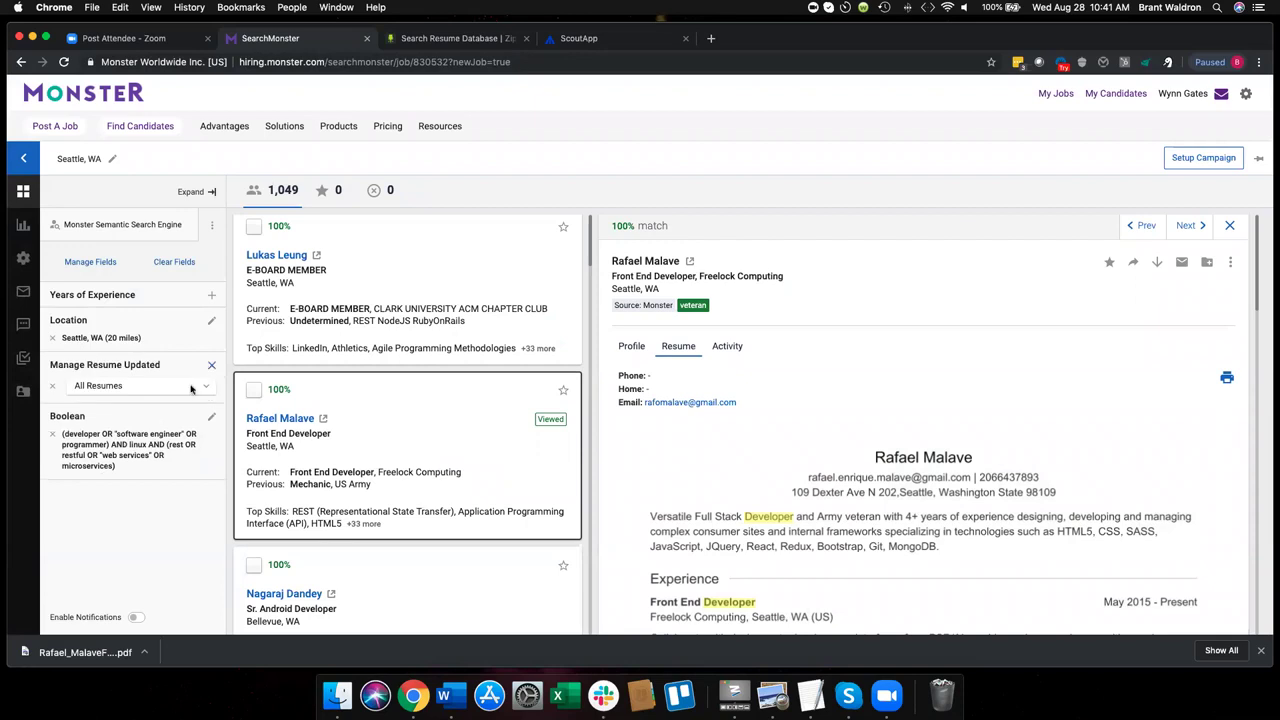
left_click(189, 388)
left_click(112, 454)
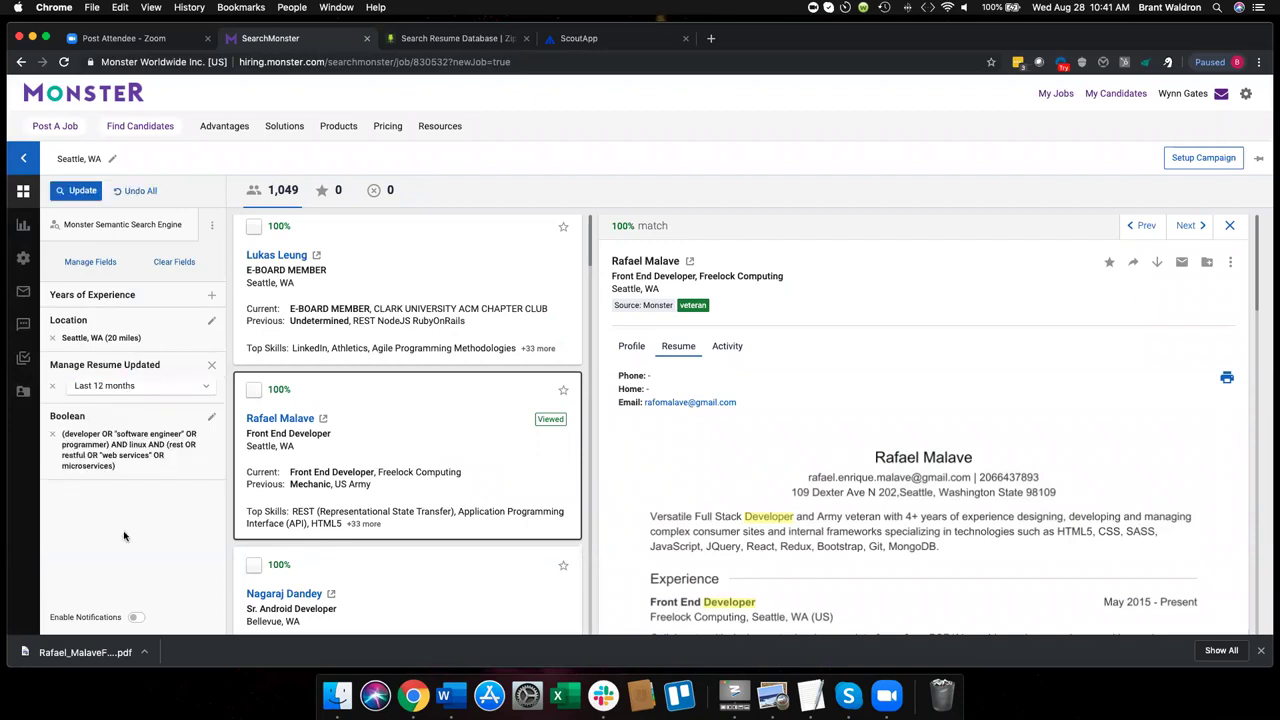
Step: Add a Years of Experience filter of 3-7 and mark it Required
left_click(210, 296)
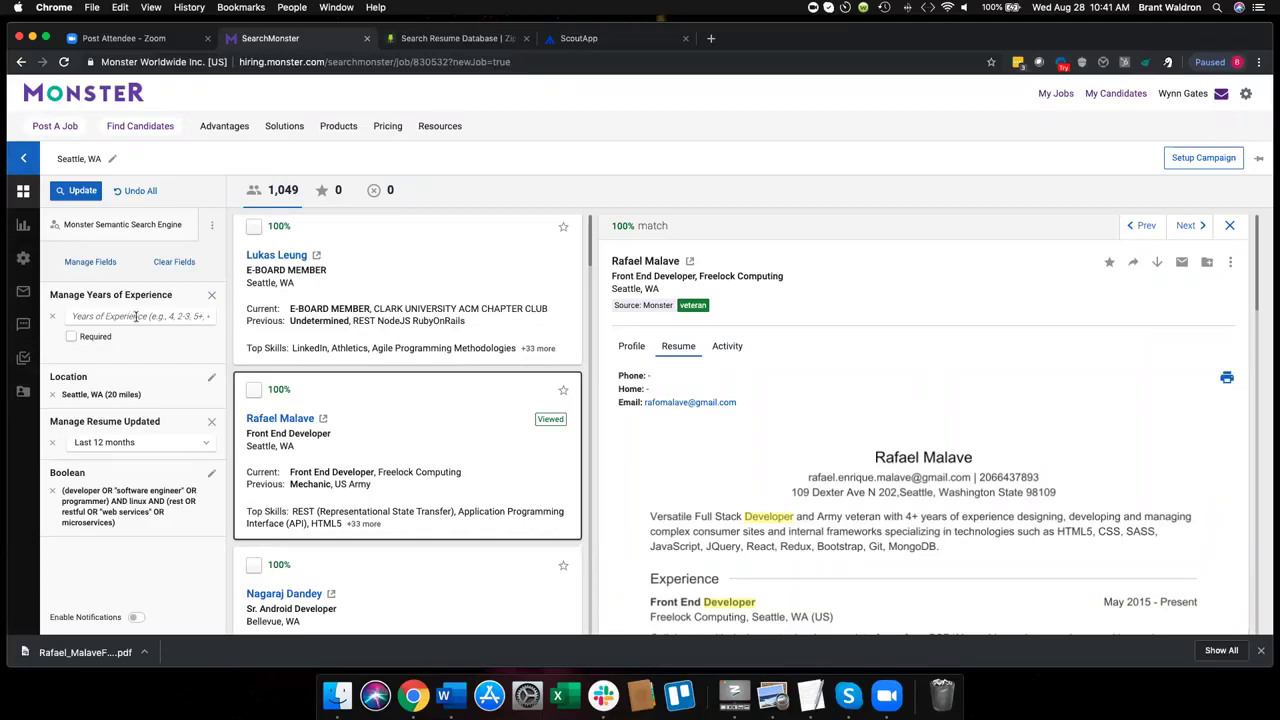
type("3-7")
left_click(71, 337)
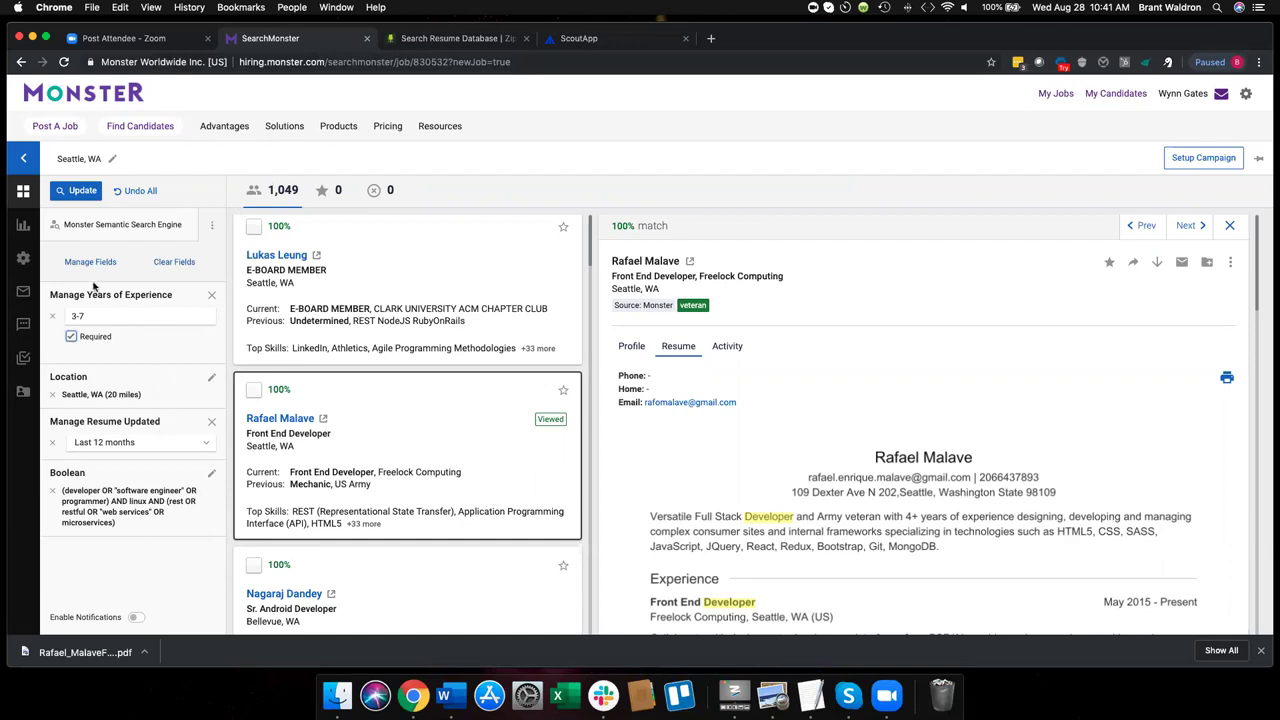
Step: Apply the filters, cutting Seattle results from 1,049 to 72 candidates, and browse the cards
left_click(77, 191)
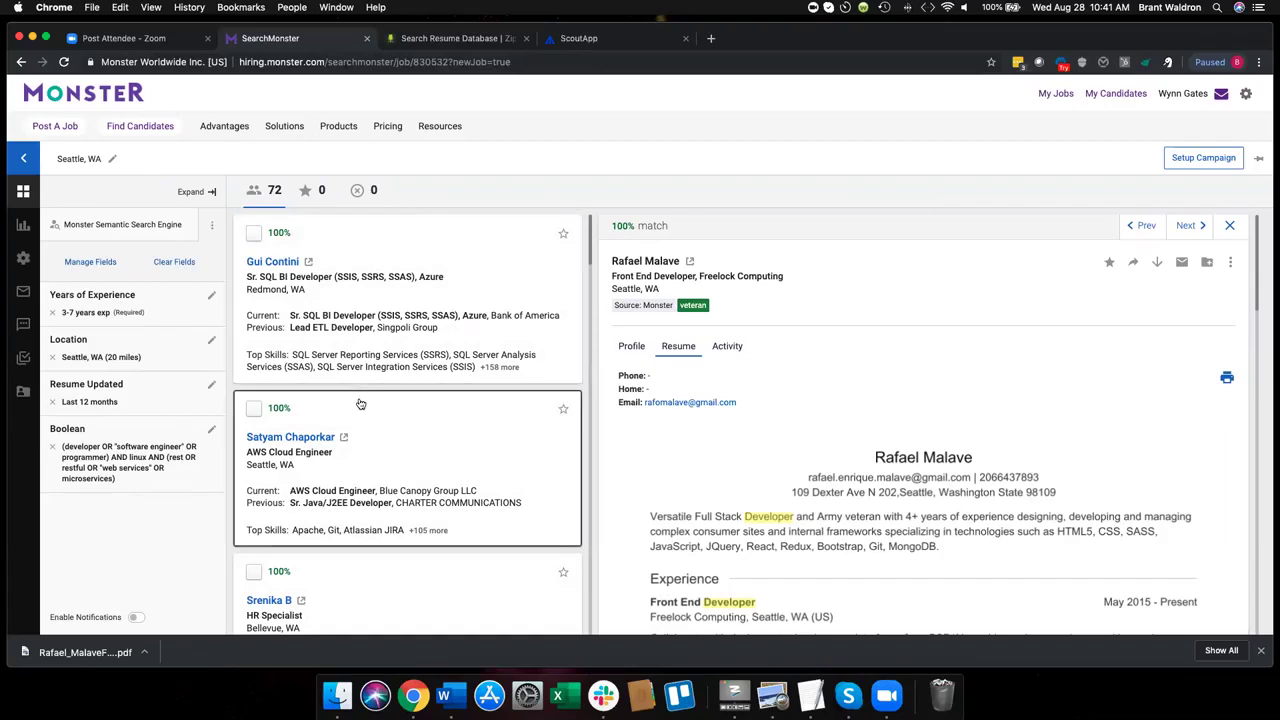
scroll(360, 403, "down", 4)
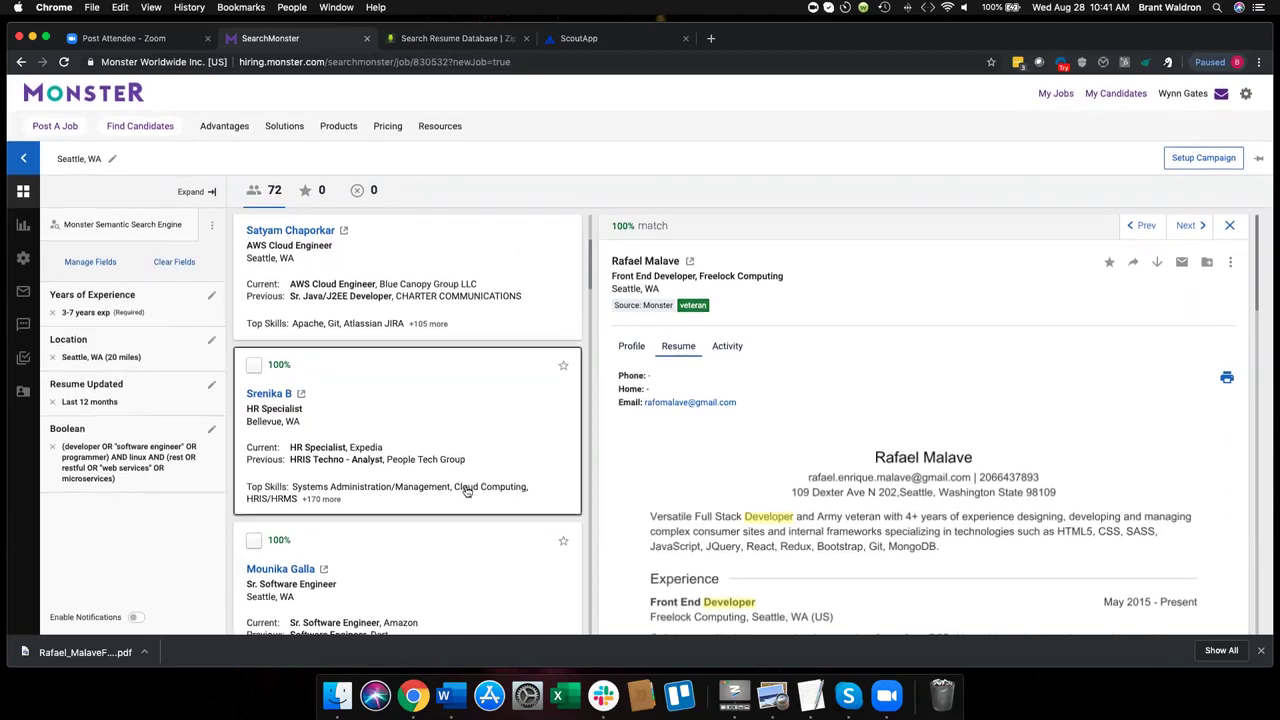
scroll(463, 491, "down", 1)
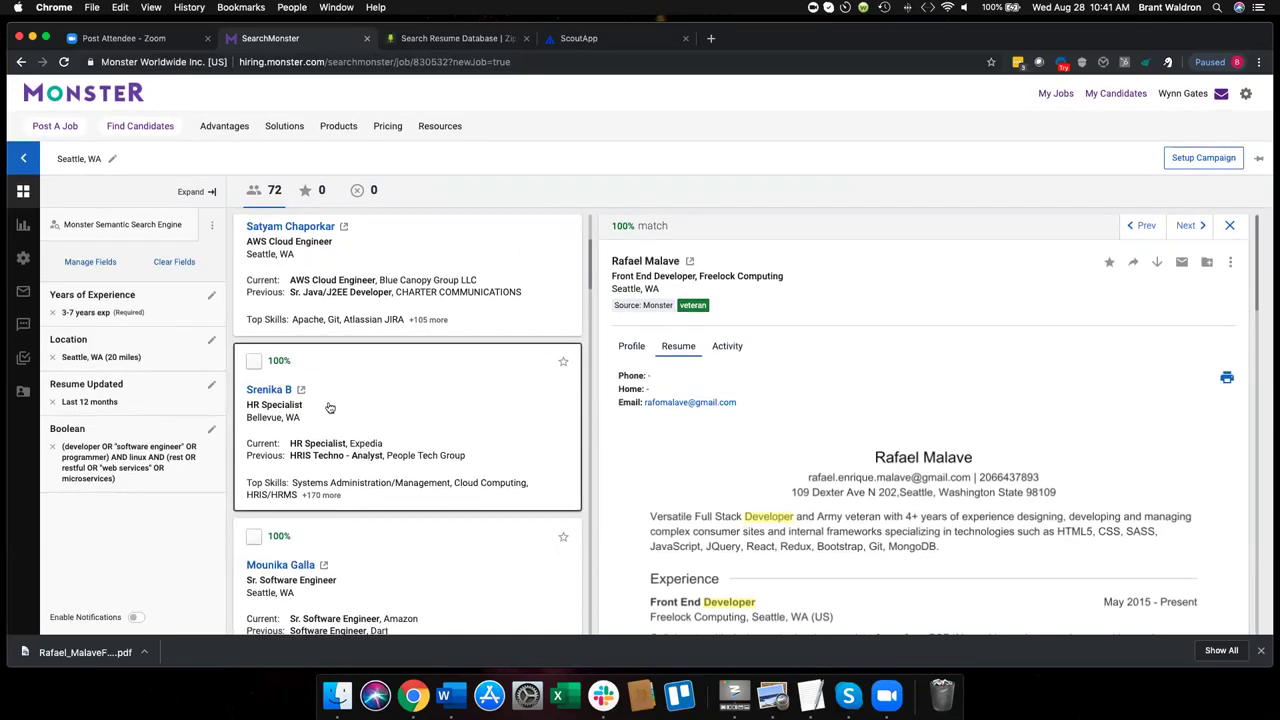
scroll(414, 444, "up", 5)
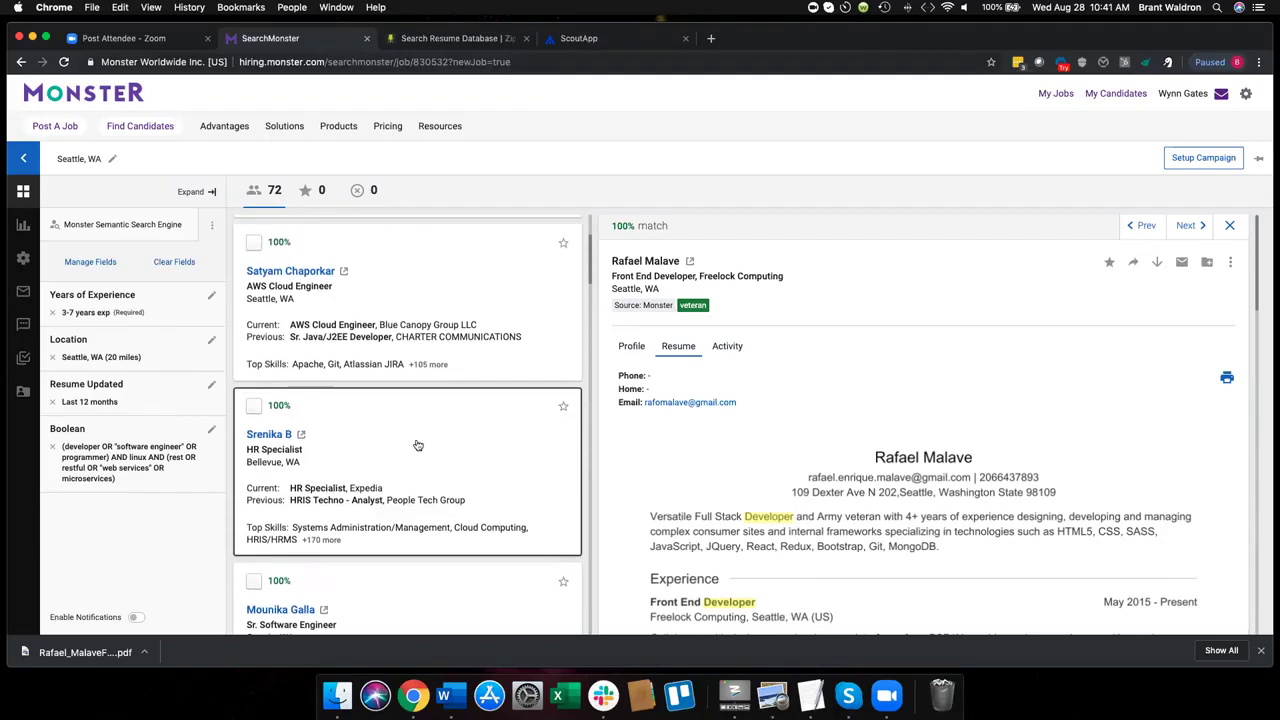
scroll(420, 450, "down", 3)
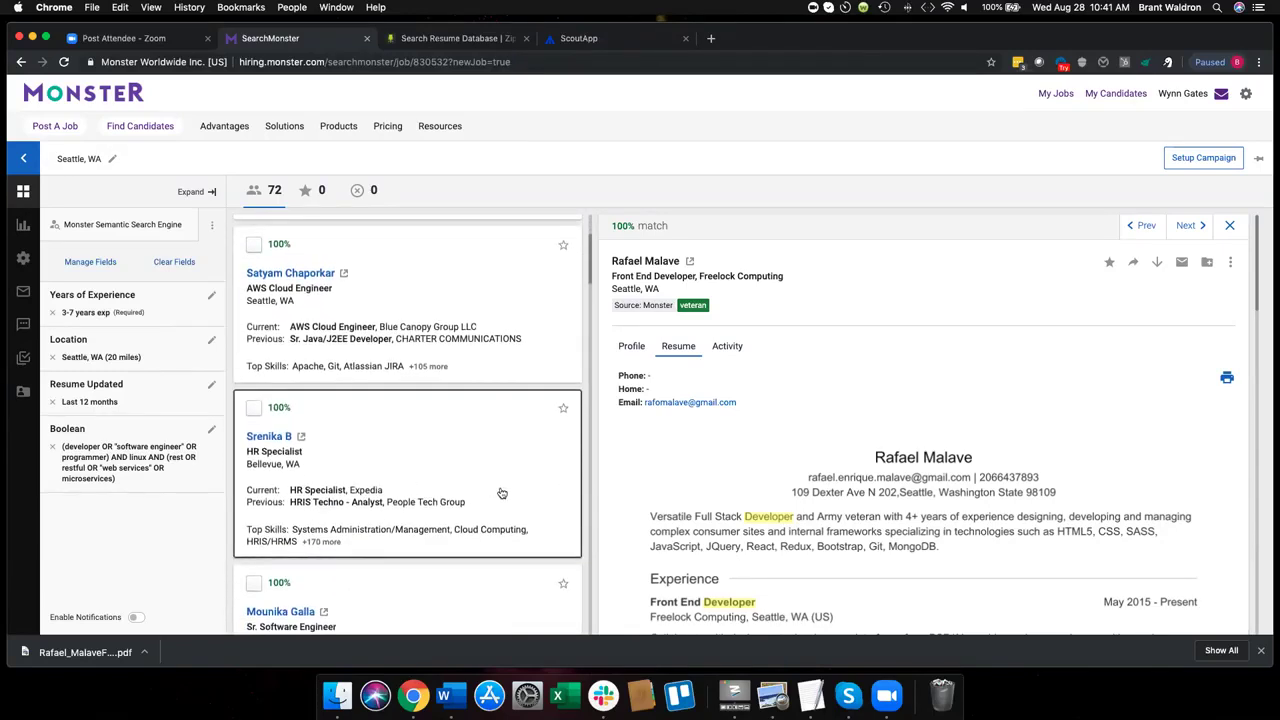
scroll(420, 495, "up", 5)
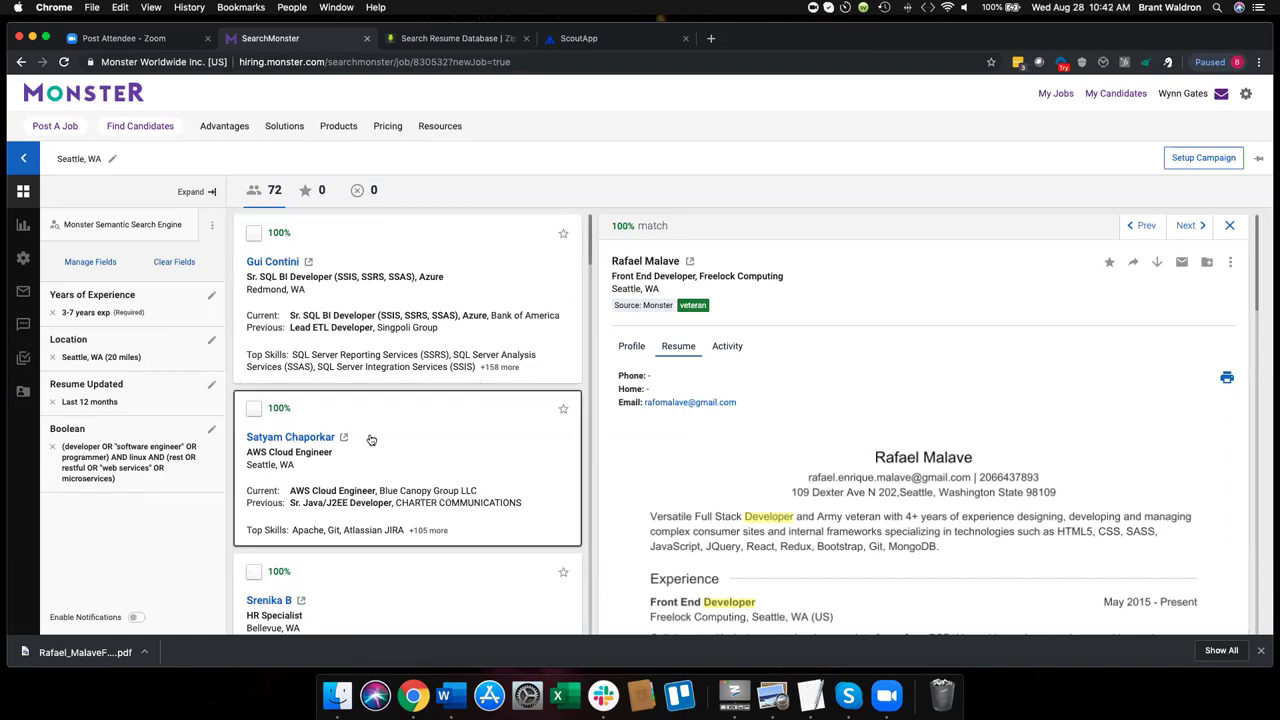
Step: Open the AWS Cloud Engineer candidate's profile and show their full resume
left_click(287, 441)
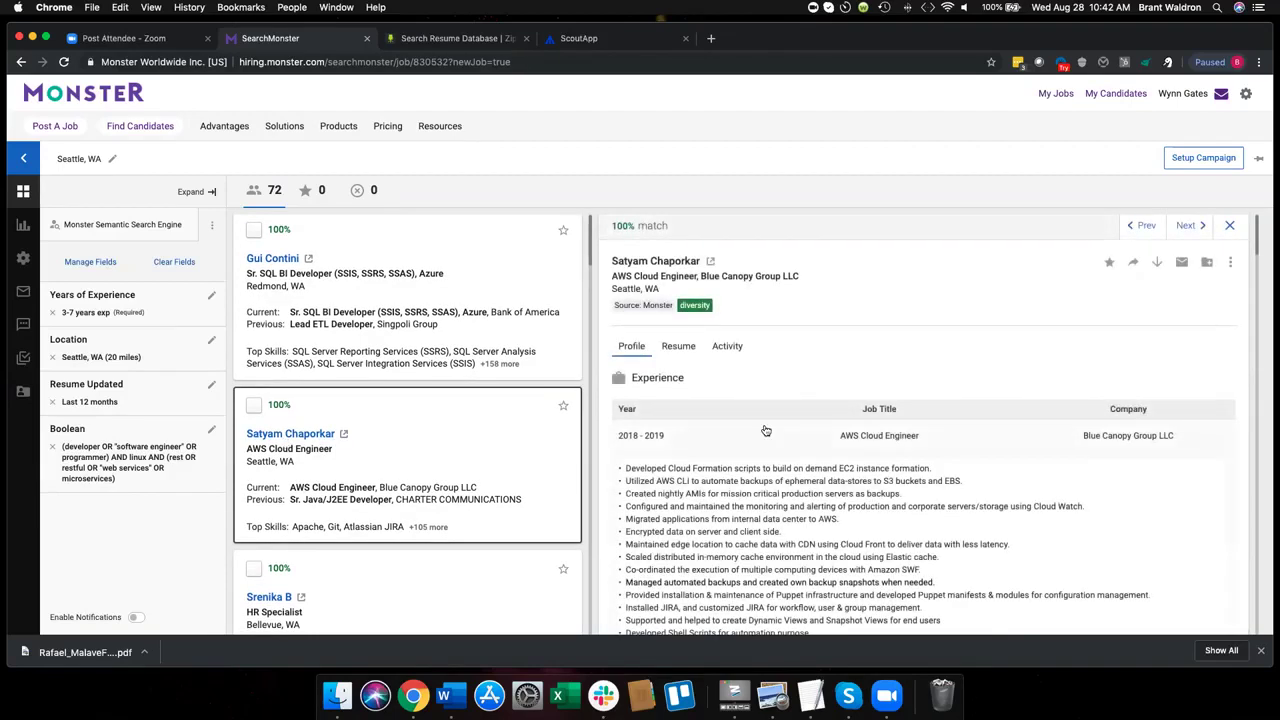
scroll(765, 430, "down", 2)
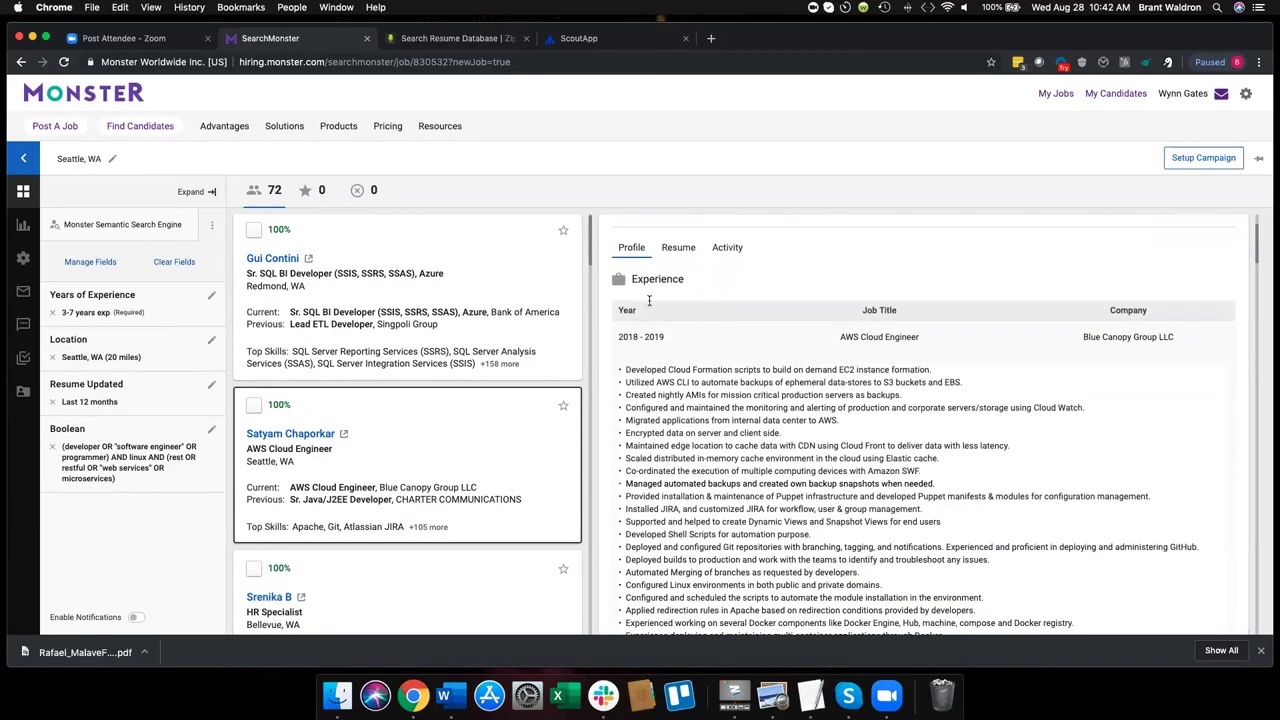
left_click(688, 249)
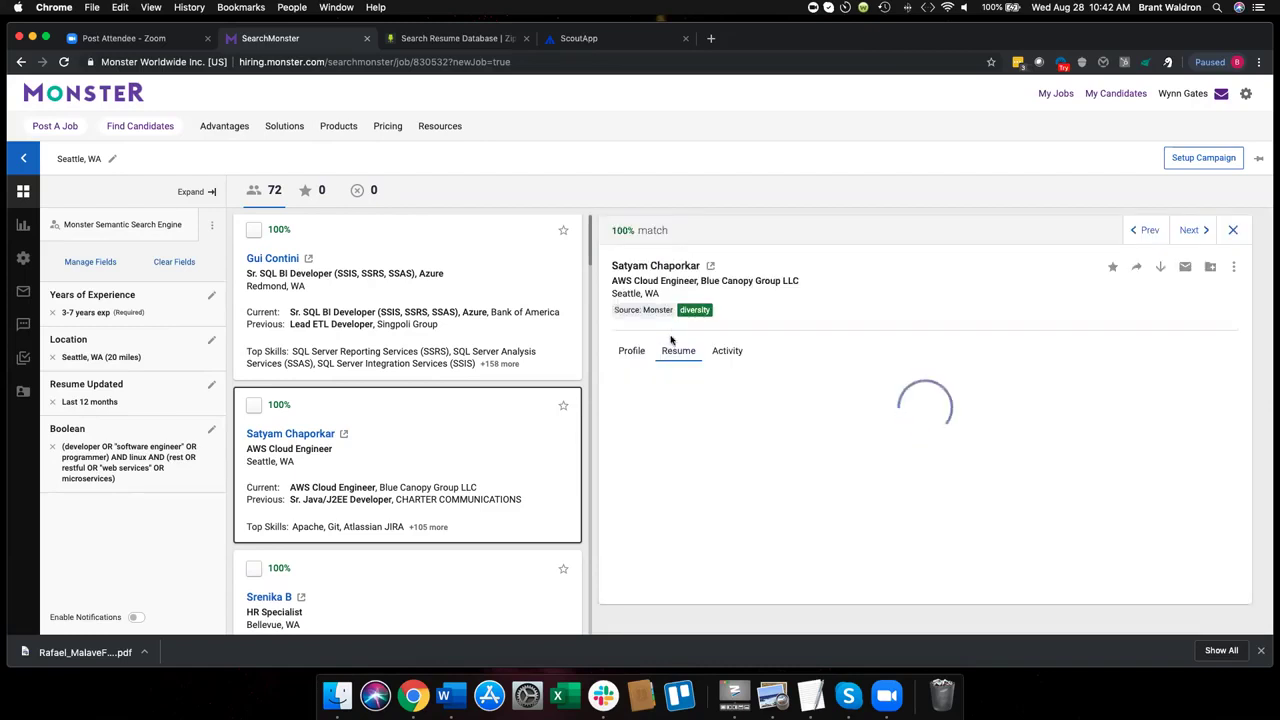
scroll(736, 420, "down", 2)
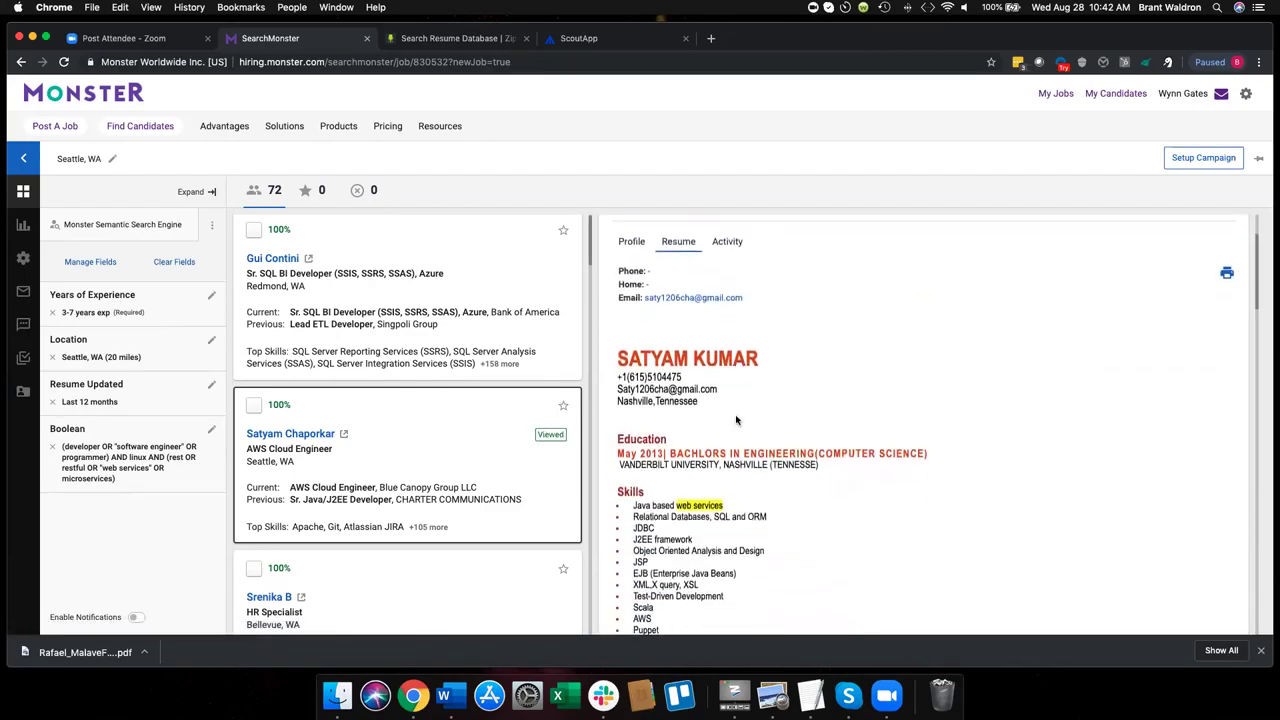
scroll(752, 425, "up", 1)
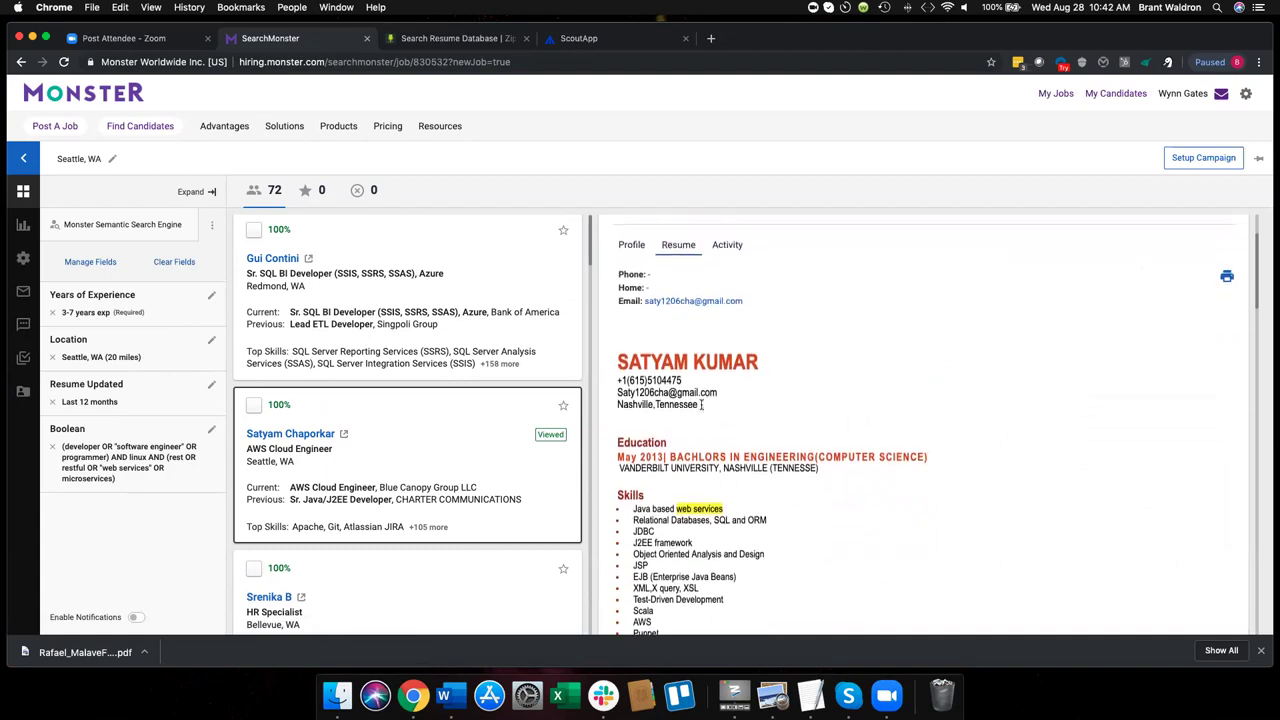
Step: Read through the resume, briefly highlighting the candidate's Seattle, WA and employer locations
left_click_drag(699, 405, 631, 404)
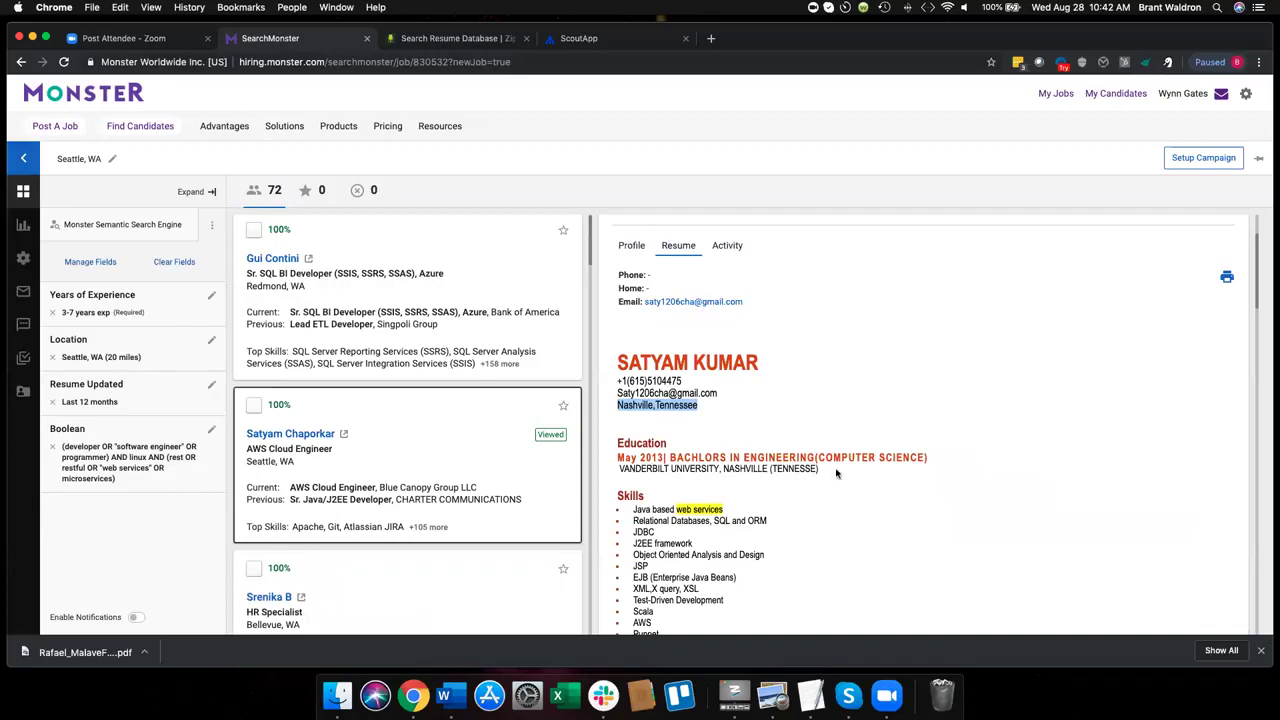
scroll(837, 474, "down", 5)
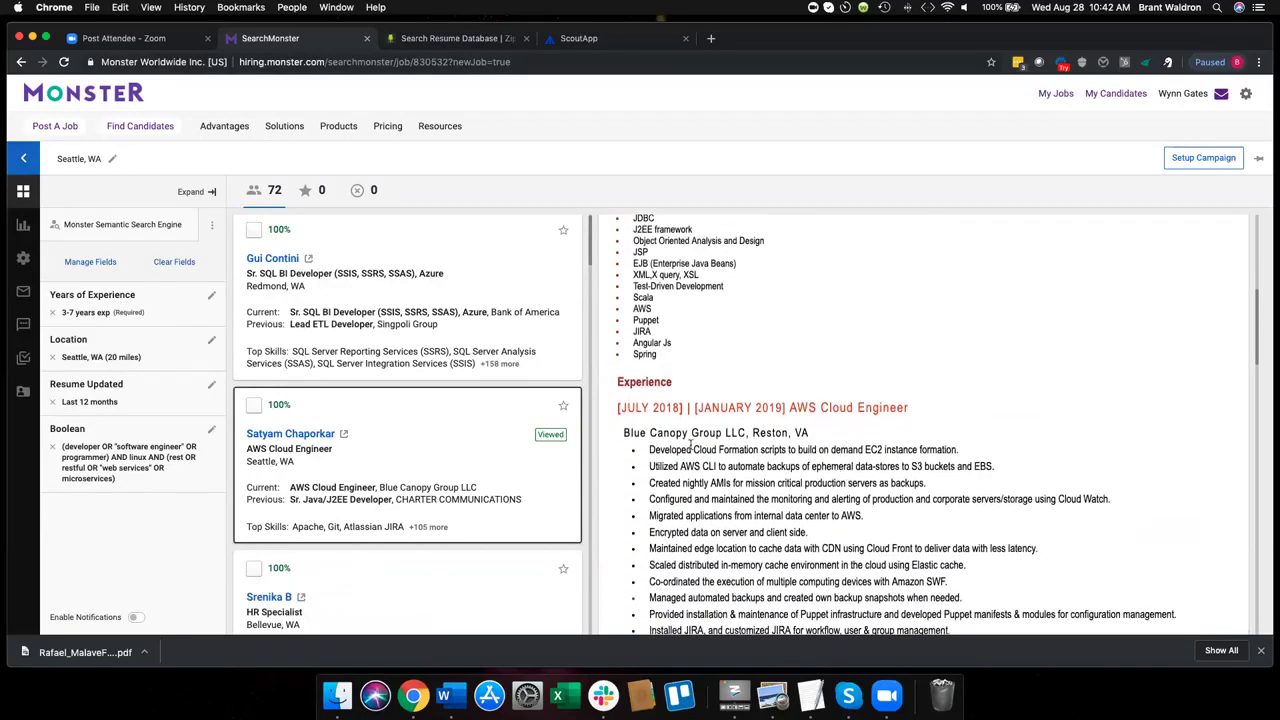
left_click_drag(750, 432, 838, 436)
left_click(839, 436)
scroll(801, 483, "down", 4)
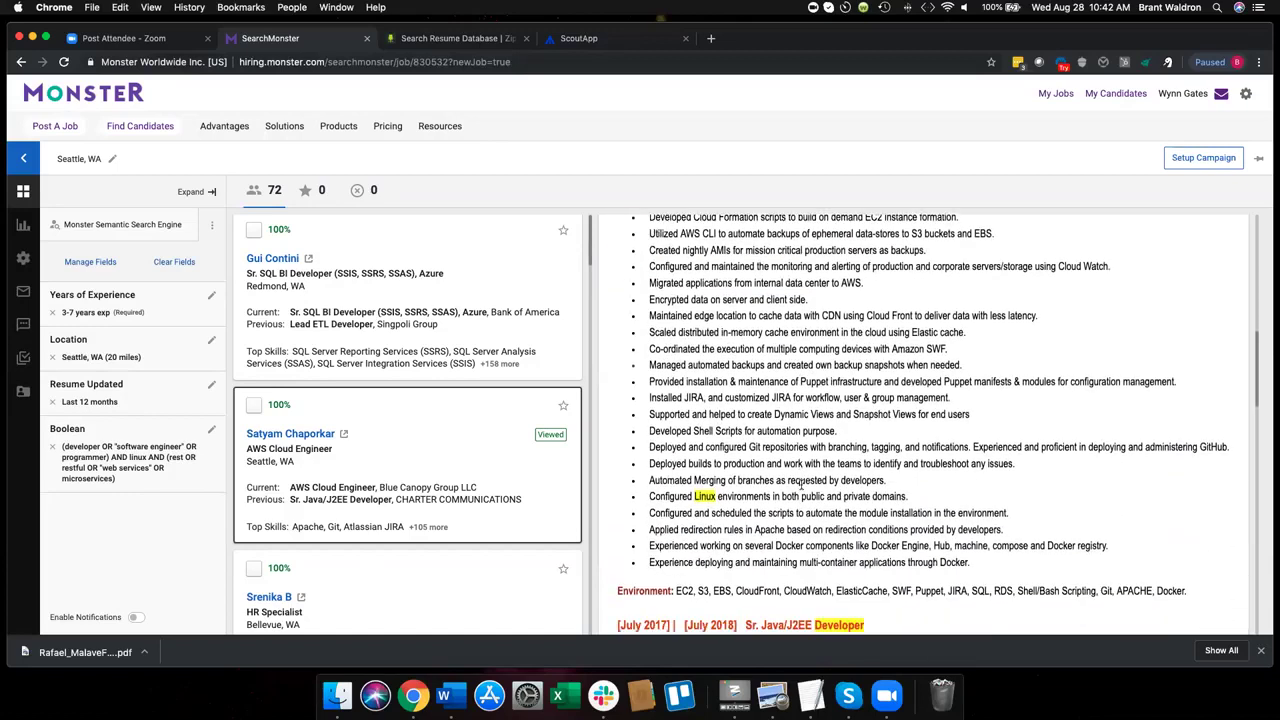
scroll(801, 483, "down", 2)
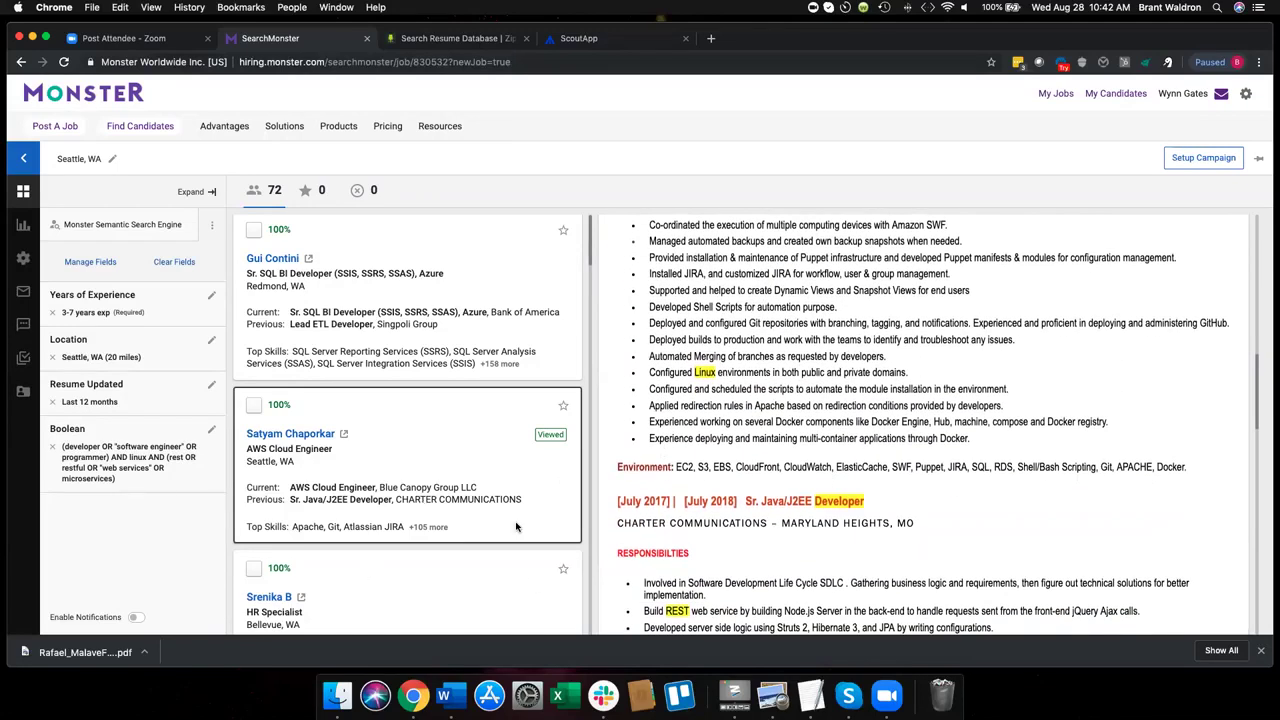
scroll(888, 450, "up", 10)
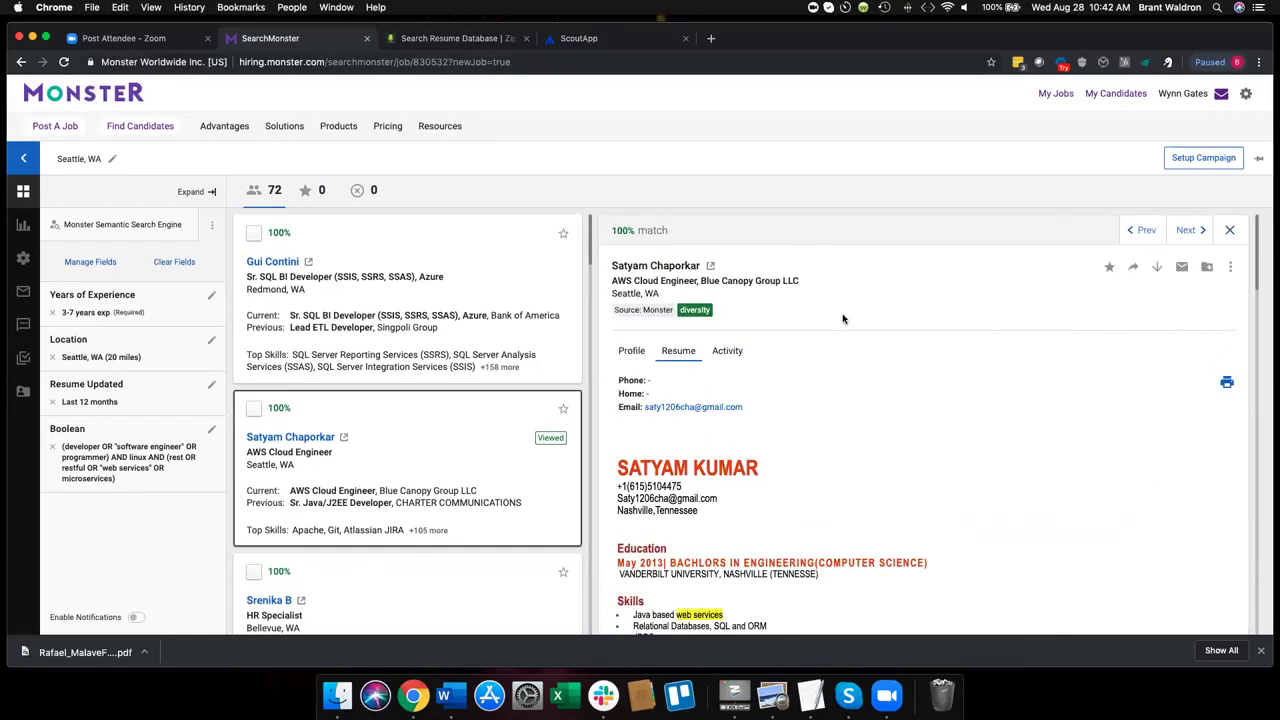
left_click_drag(664, 299, 610, 293)
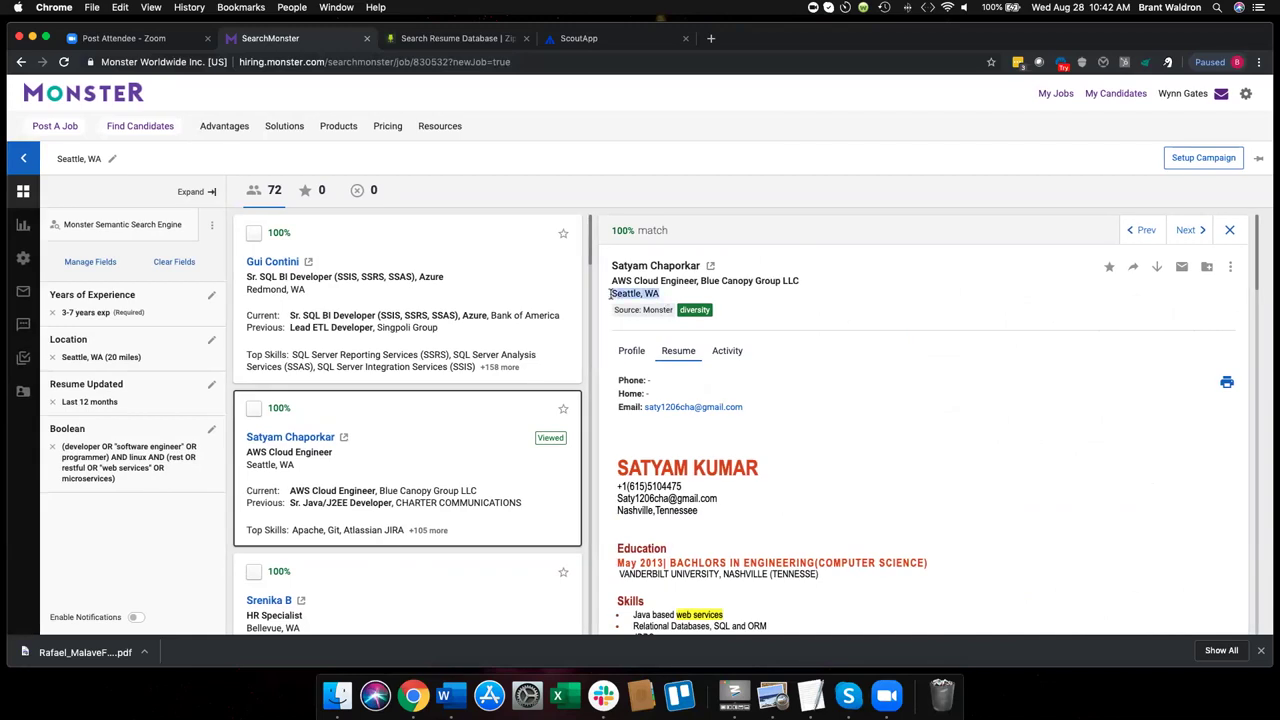
left_click(1031, 413)
scroll(435, 473, "down", 4)
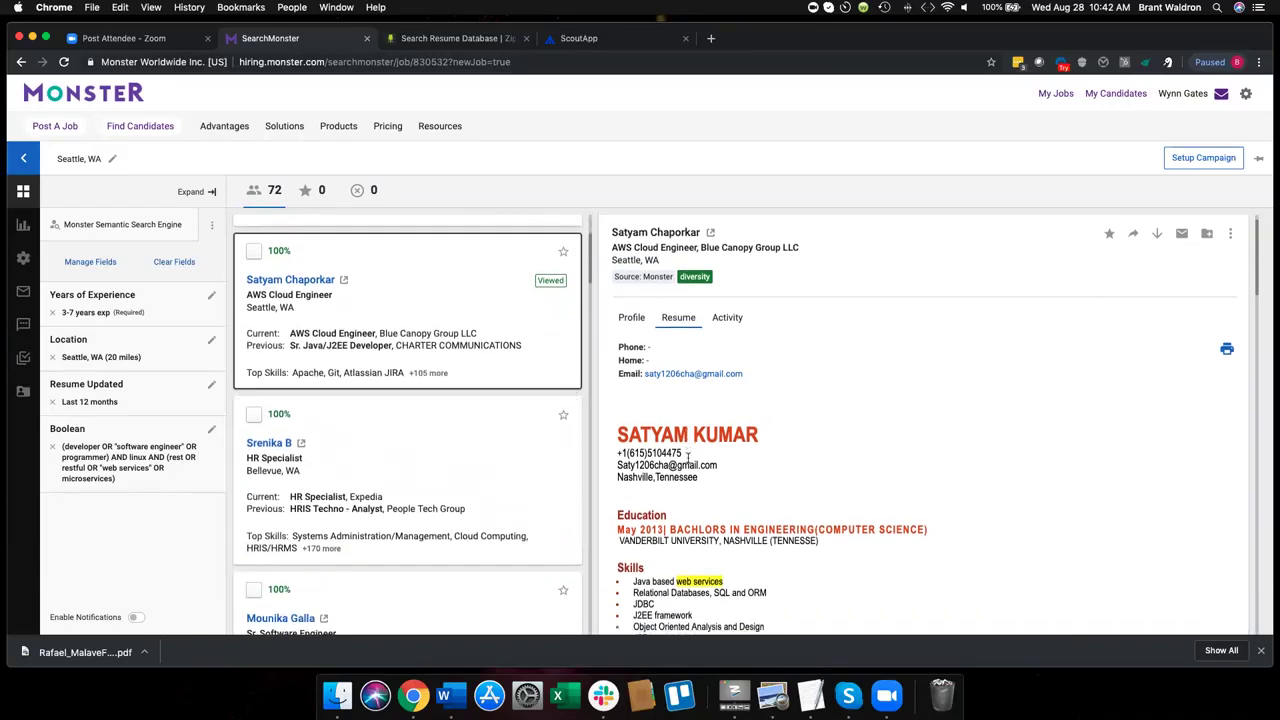
scroll(485, 456, "down", 2)
scroll(485, 456, "down", 5)
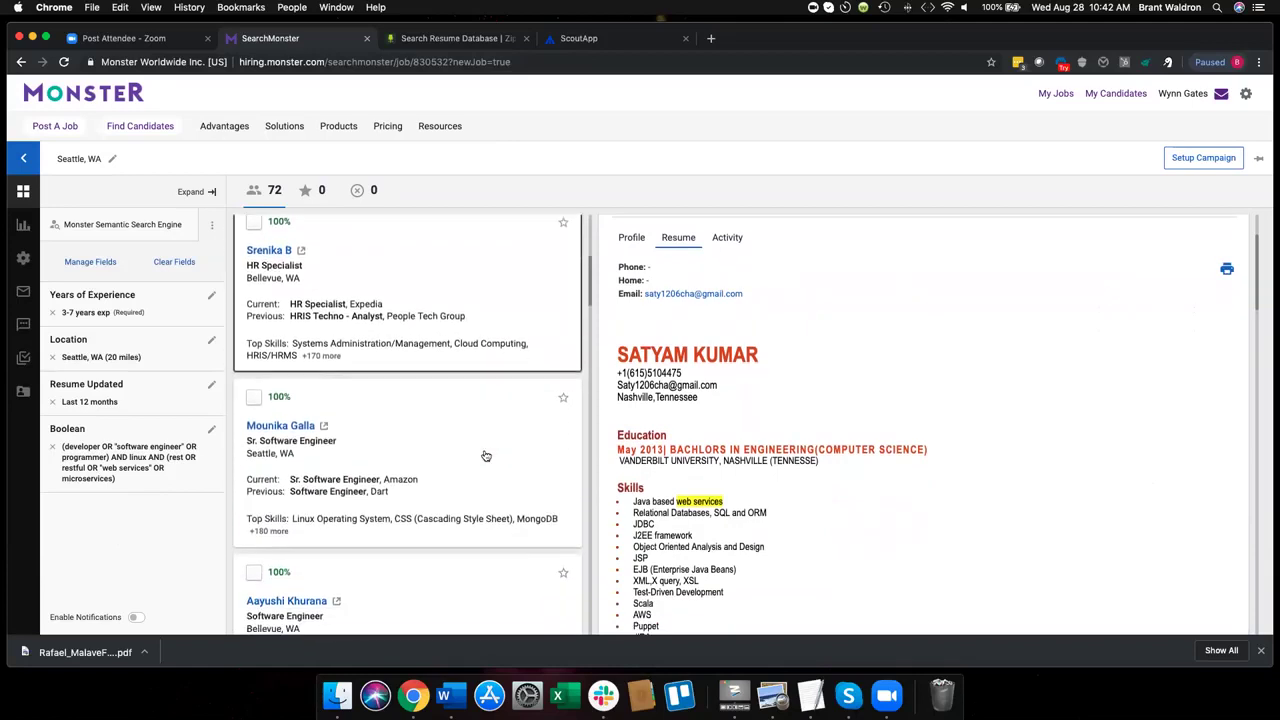
Step: Open the Amazon Sr. Software Engineer's resume and read its summary and work experience
scroll(331, 453, "down", 1)
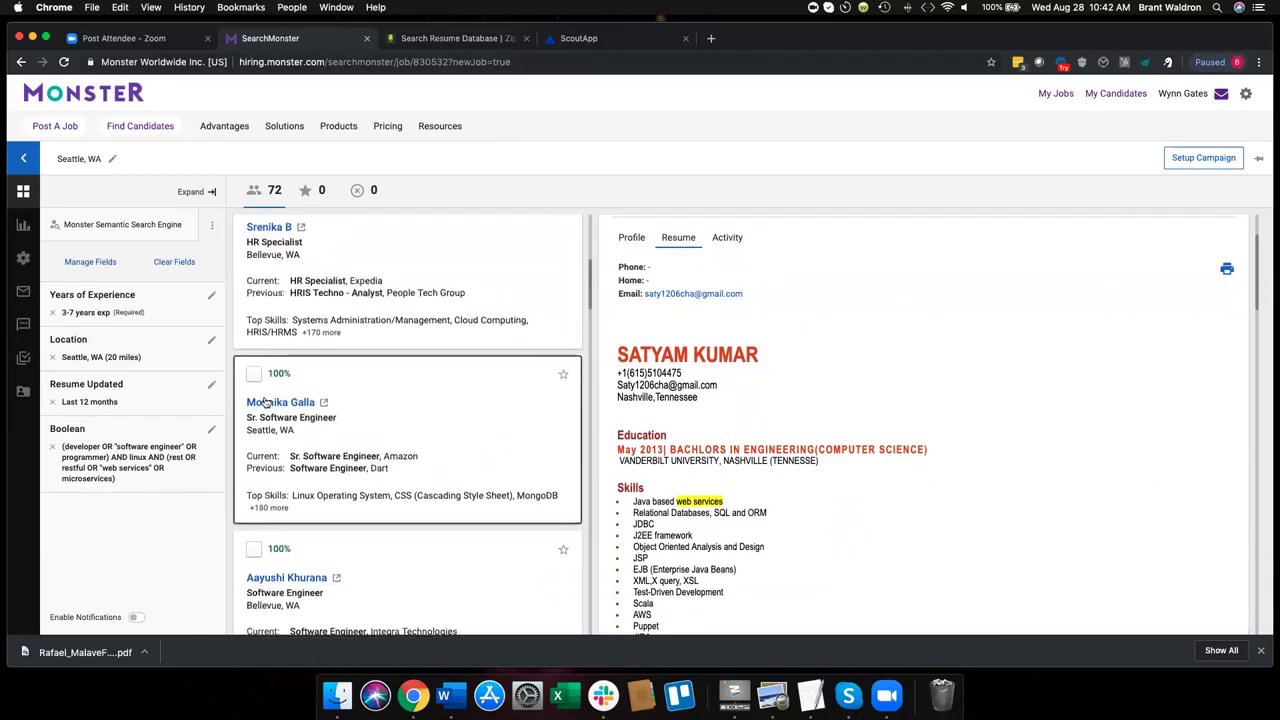
left_click(267, 407)
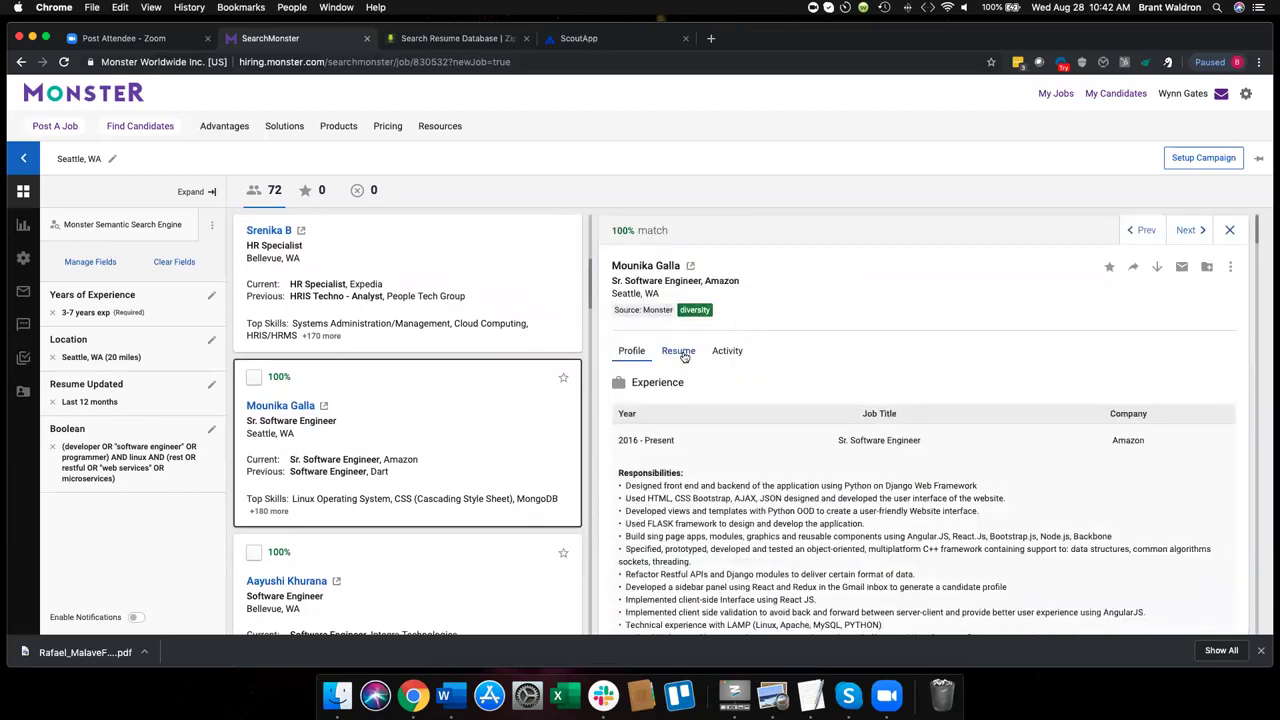
left_click(679, 352)
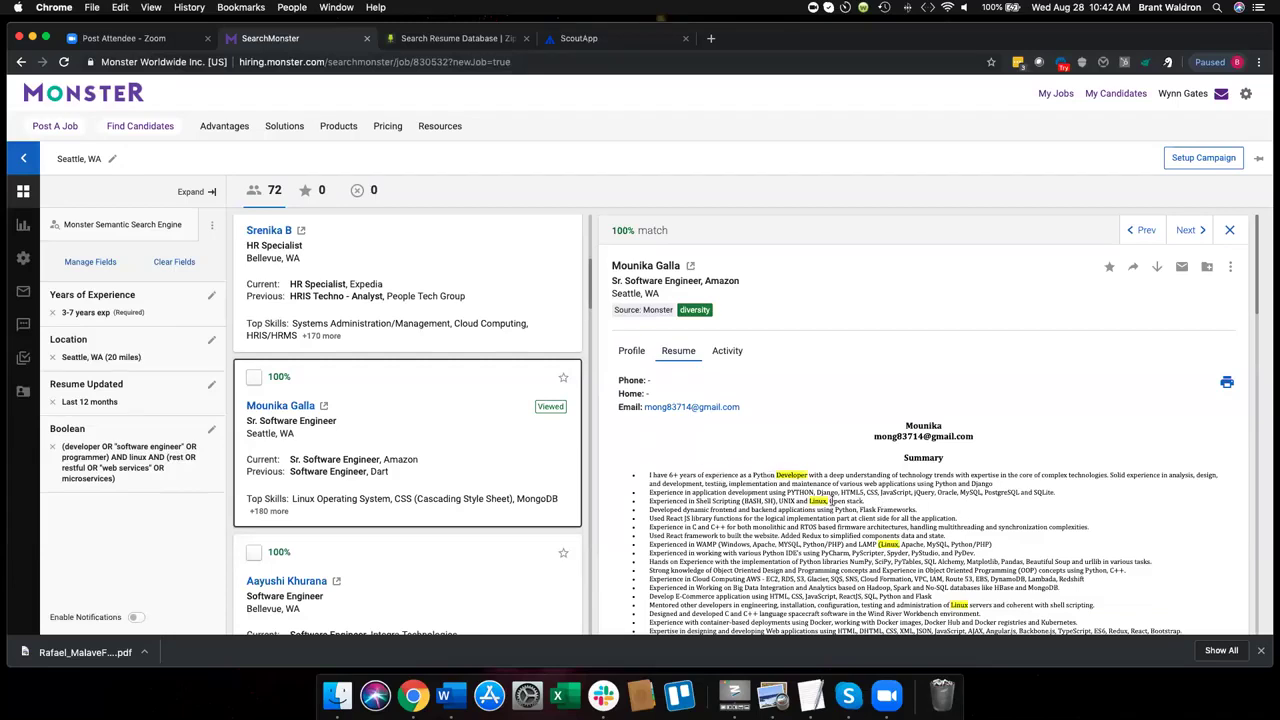
scroll(880, 500, "down", 2)
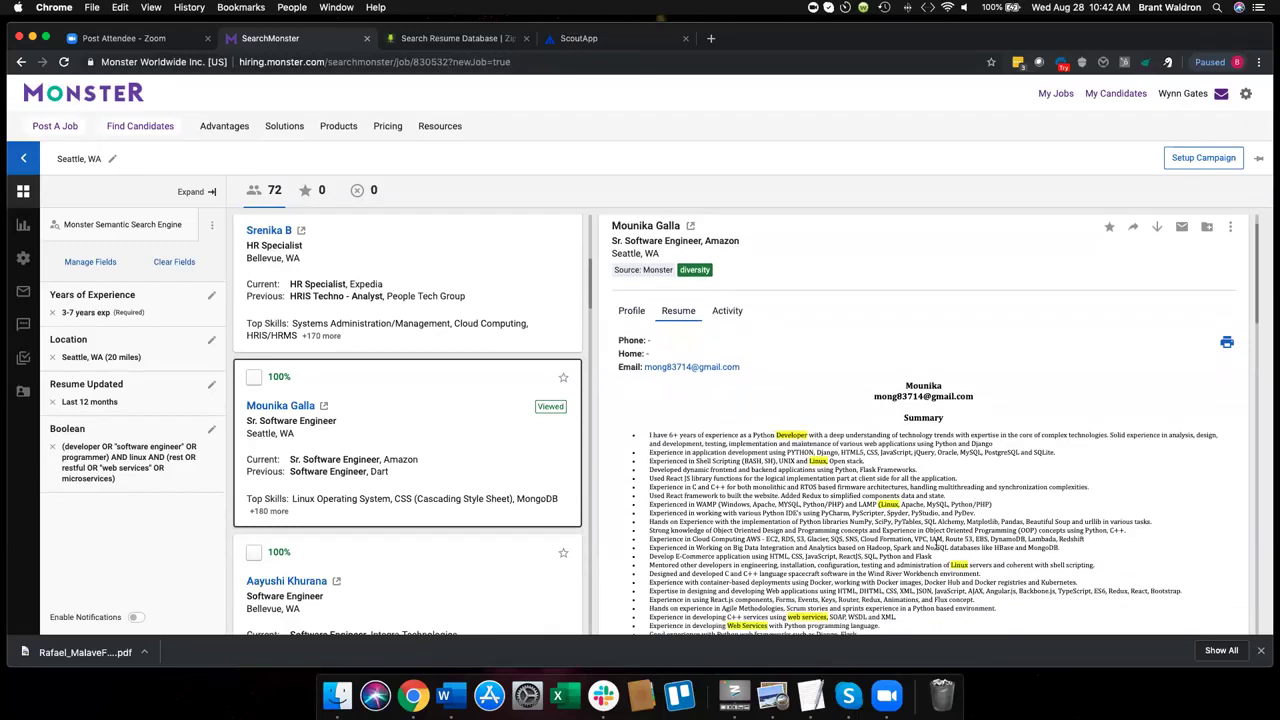
scroll(936, 546, "down", 3)
scroll(878, 470, "down", 10)
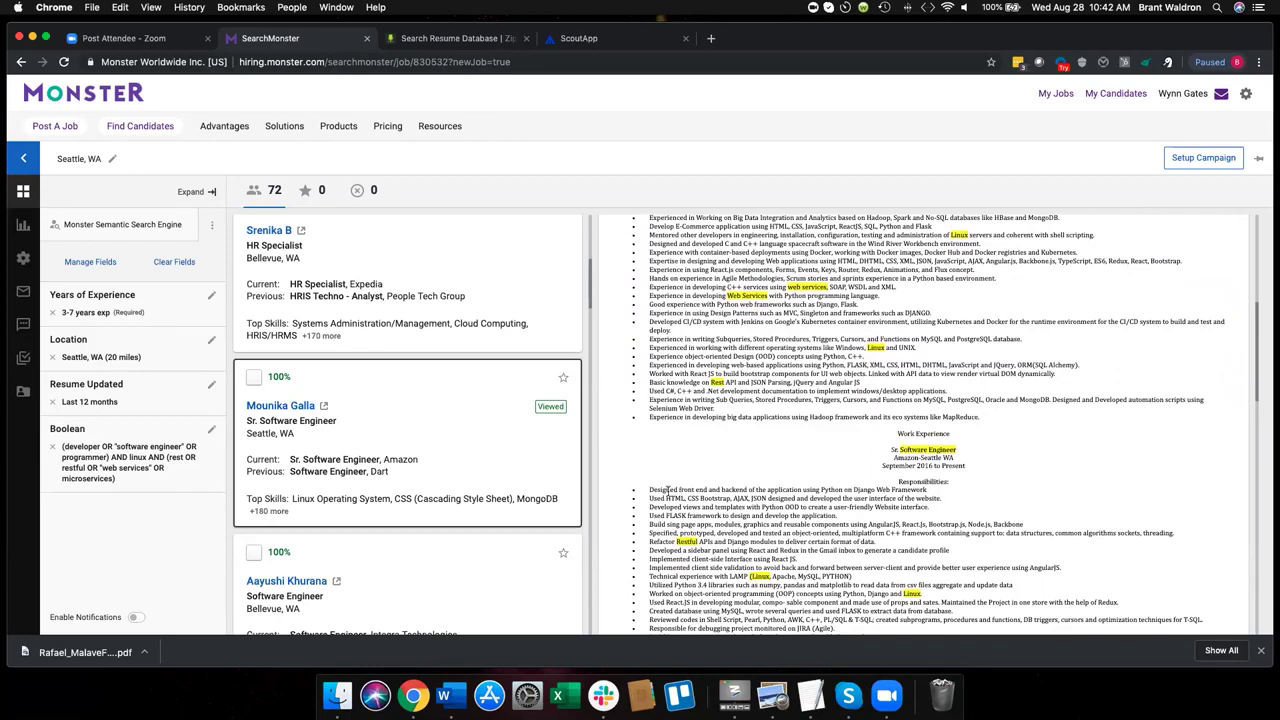
scroll(668, 490, "down", 1)
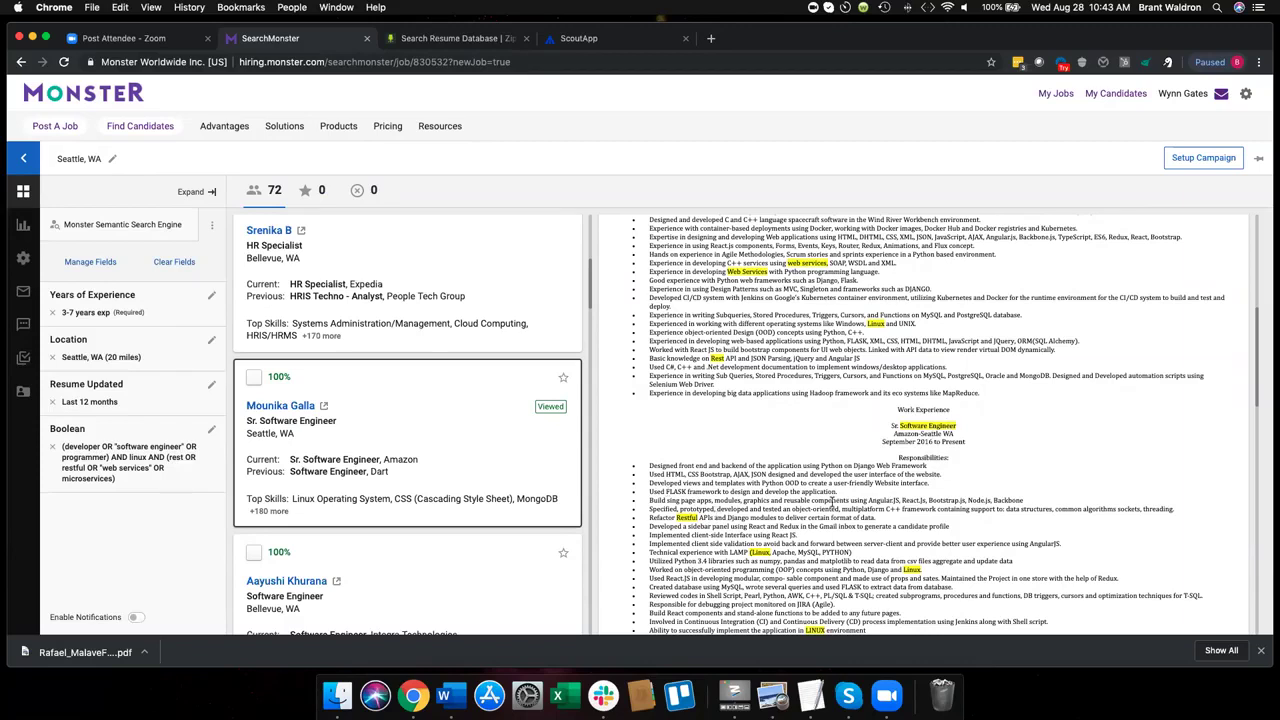
scroll(831, 500, "down", 2)
scroll(403, 491, "down", 4)
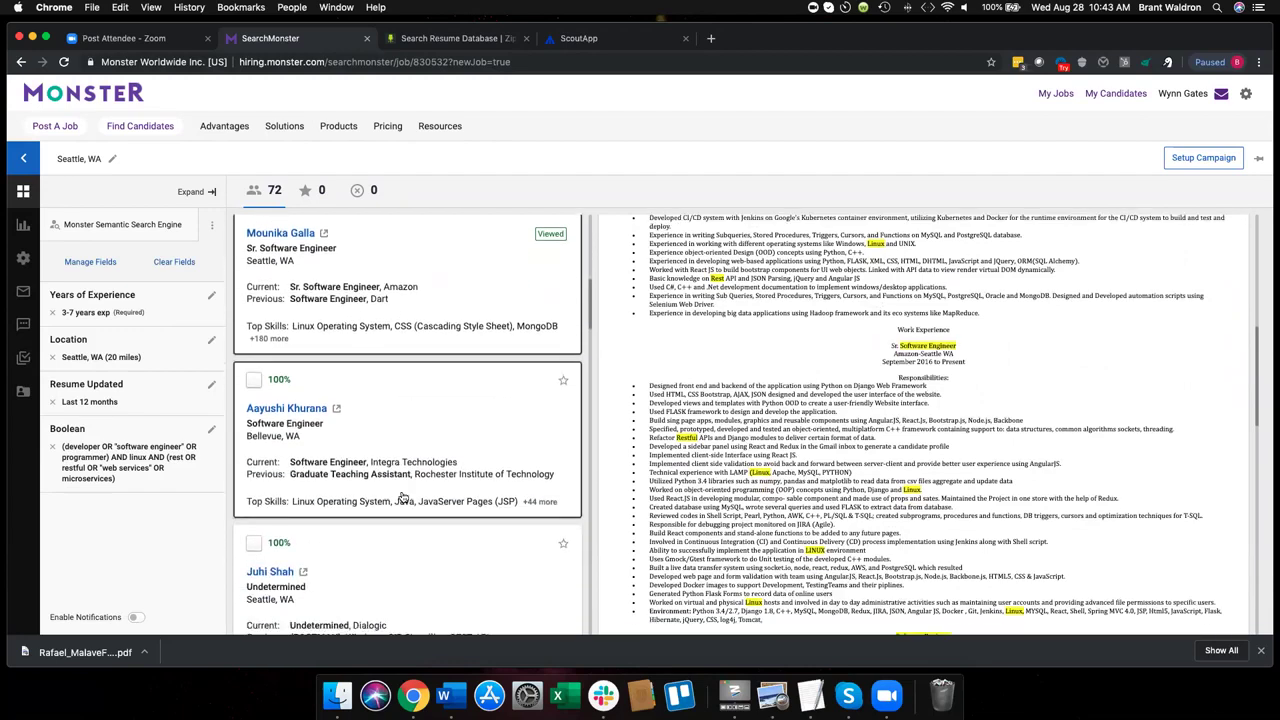
scroll(403, 497, "down", 3)
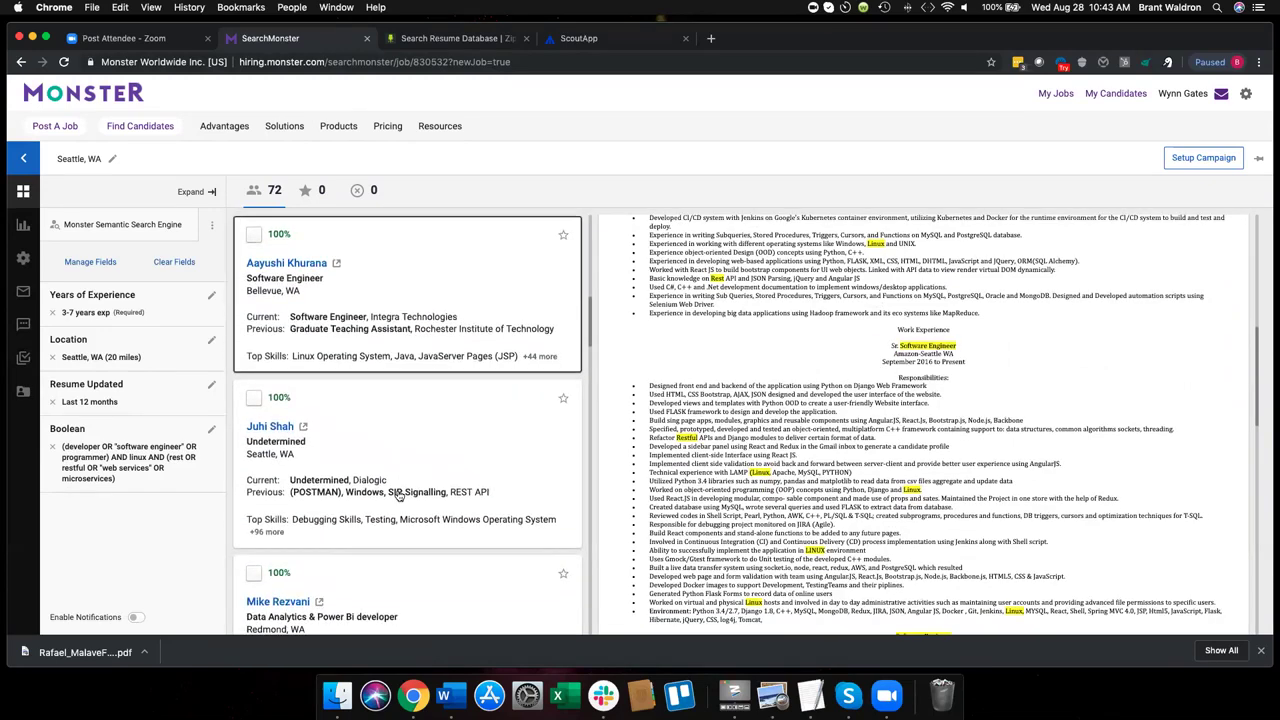
scroll(399, 496, "up", 2)
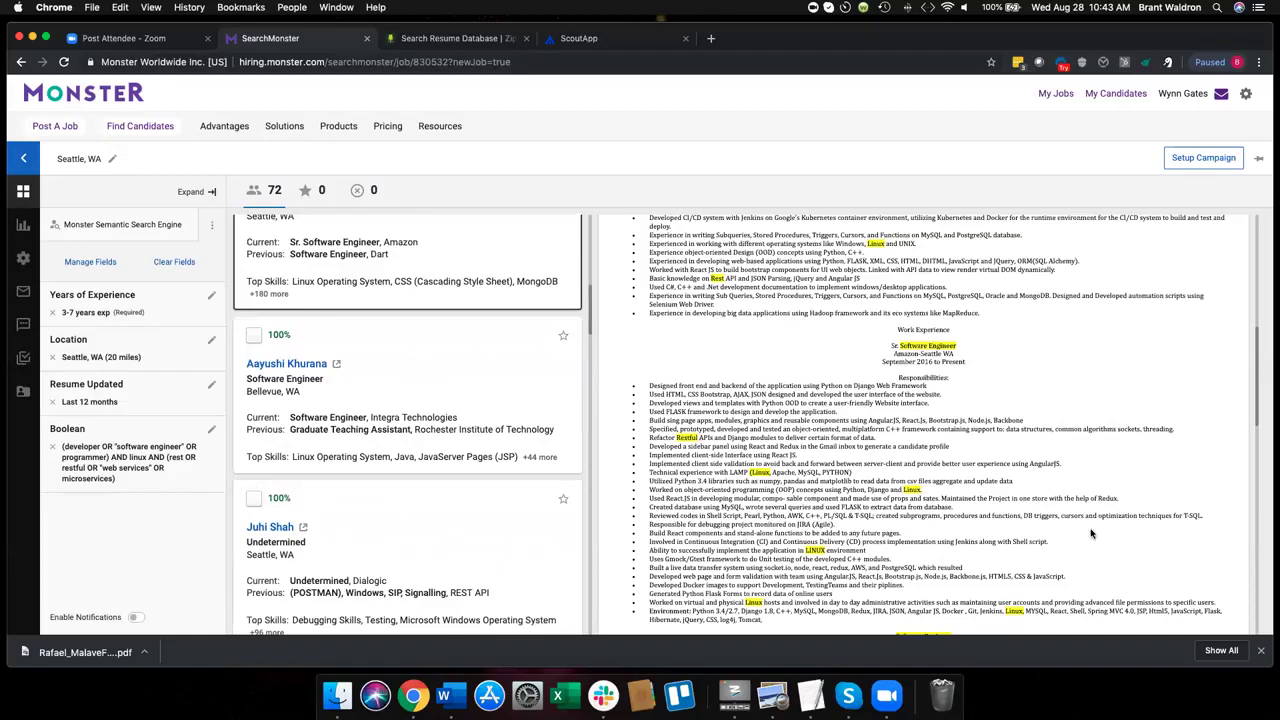
scroll(343, 386, "down", 15)
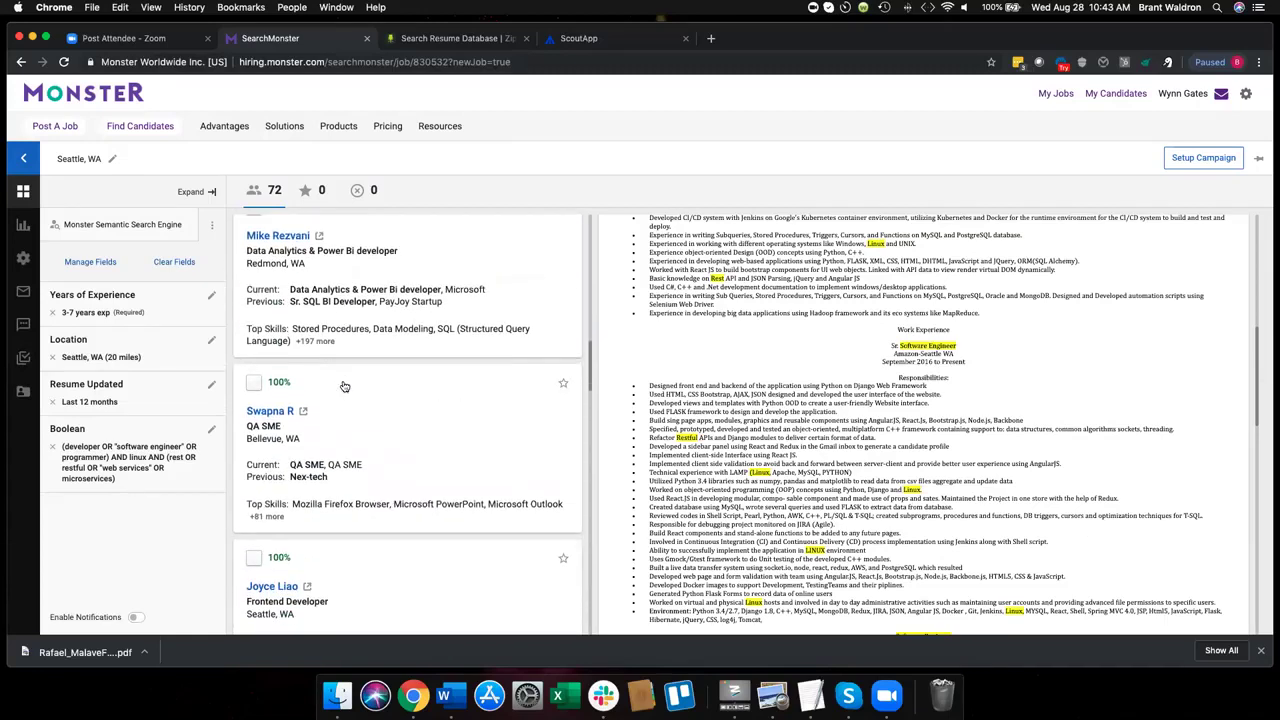
scroll(371, 407, "down", 1)
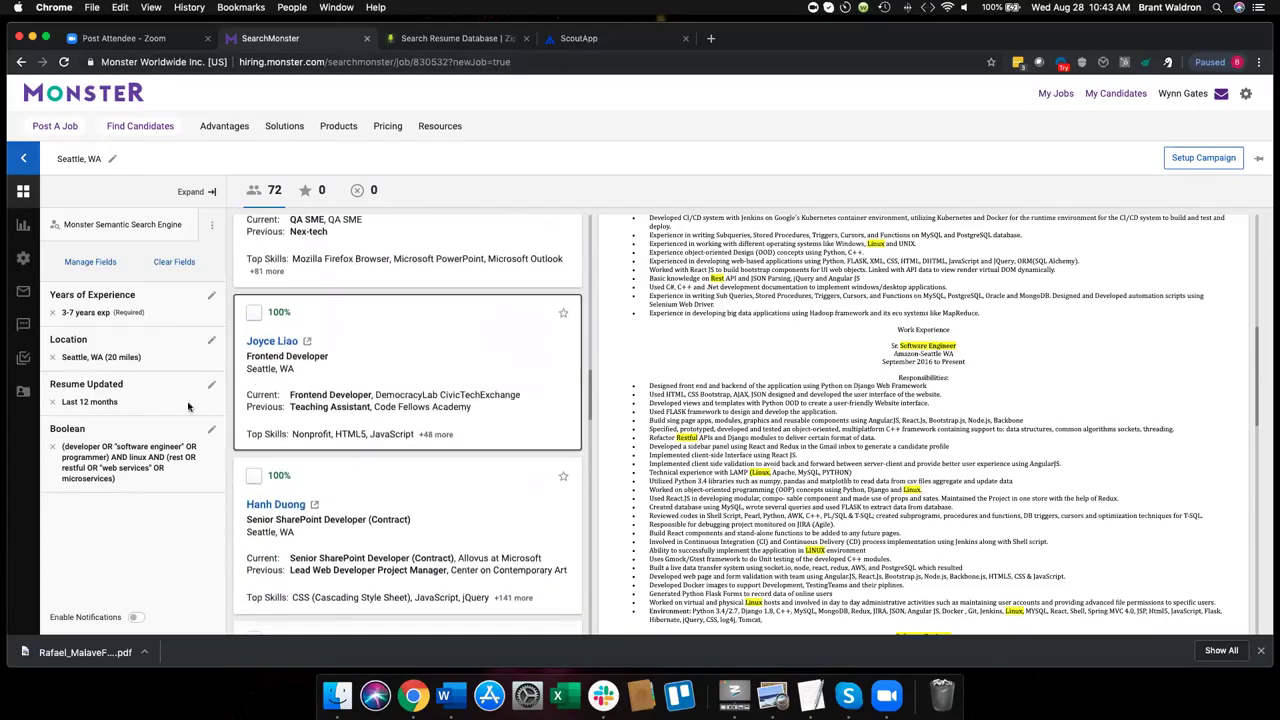
scroll(358, 440, "down", 20)
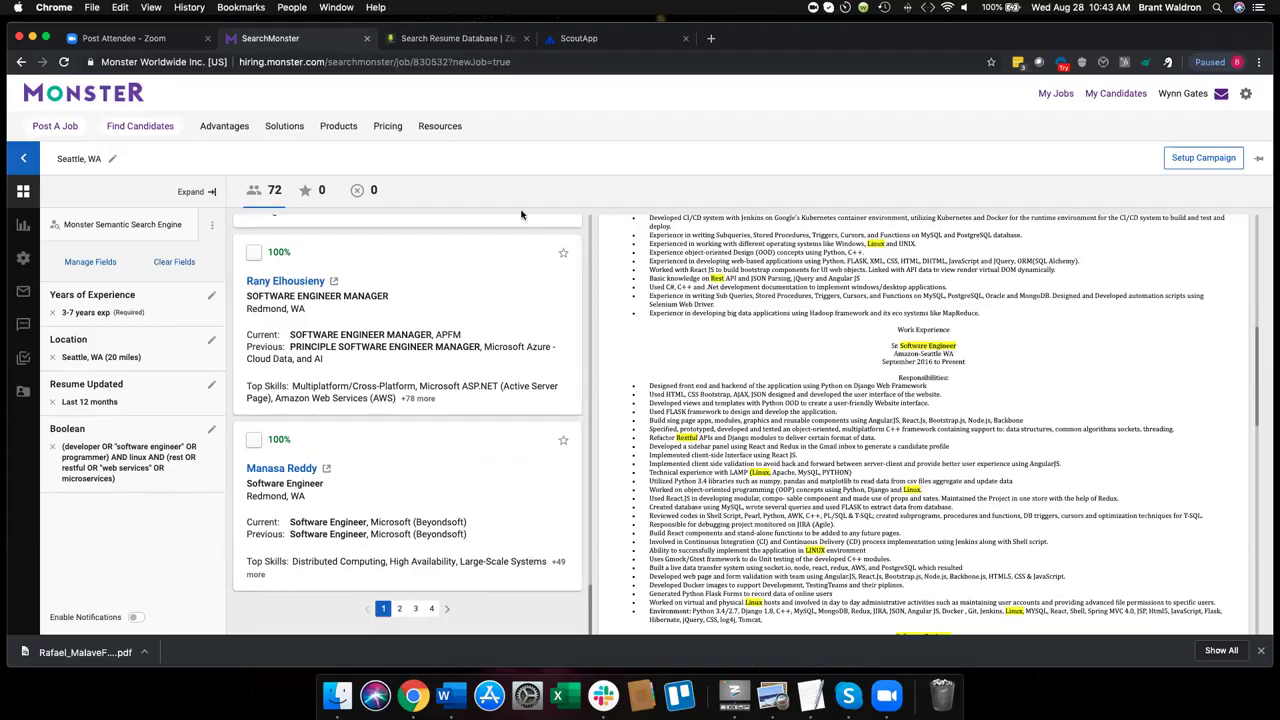
Step: Return to ScoutApp and review the Senior Backend Engineer's must-have and nice-to-have skills
left_click(590, 39)
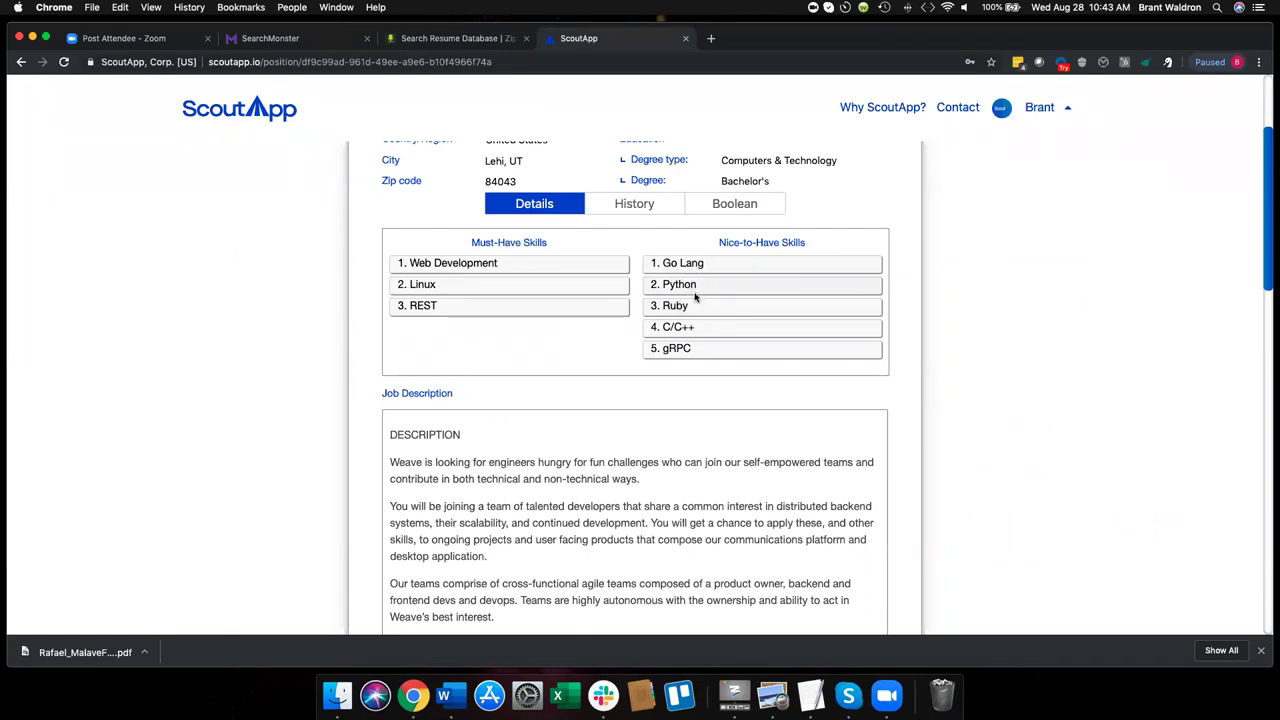
scroll(697, 344, "down", 1)
scroll(697, 344, "down", 1)
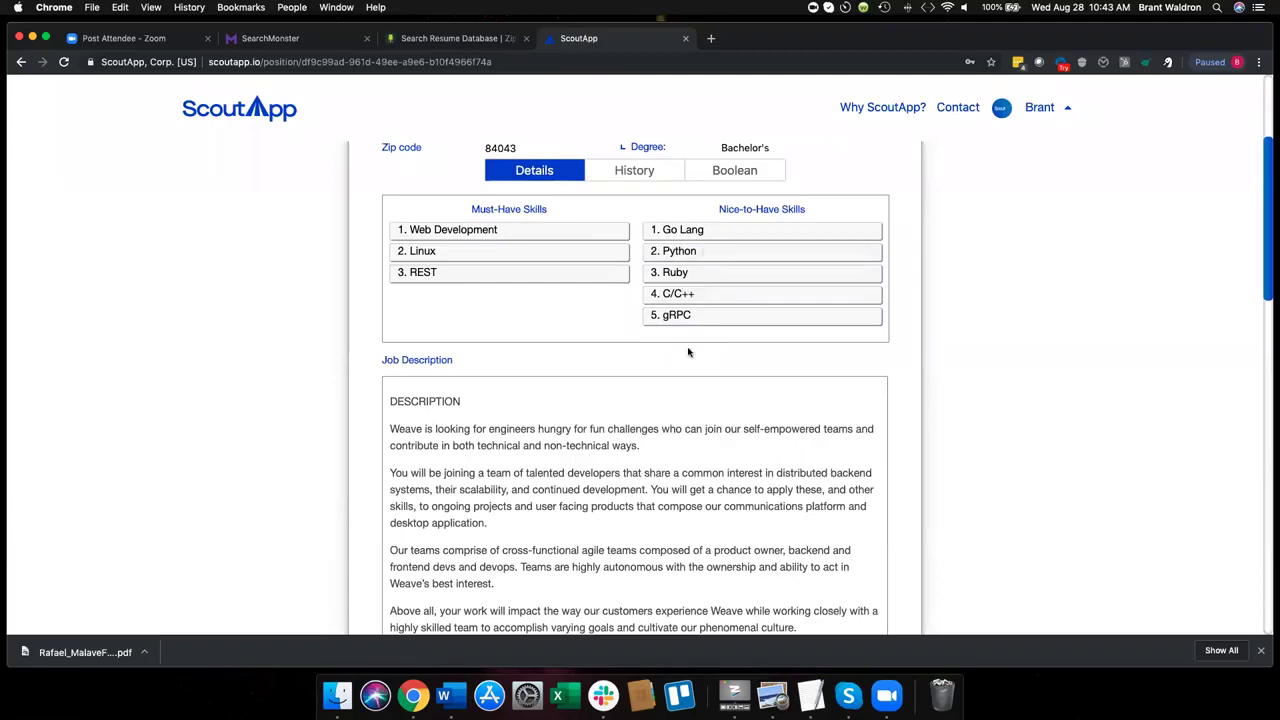
scroll(555, 359, "up", 5)
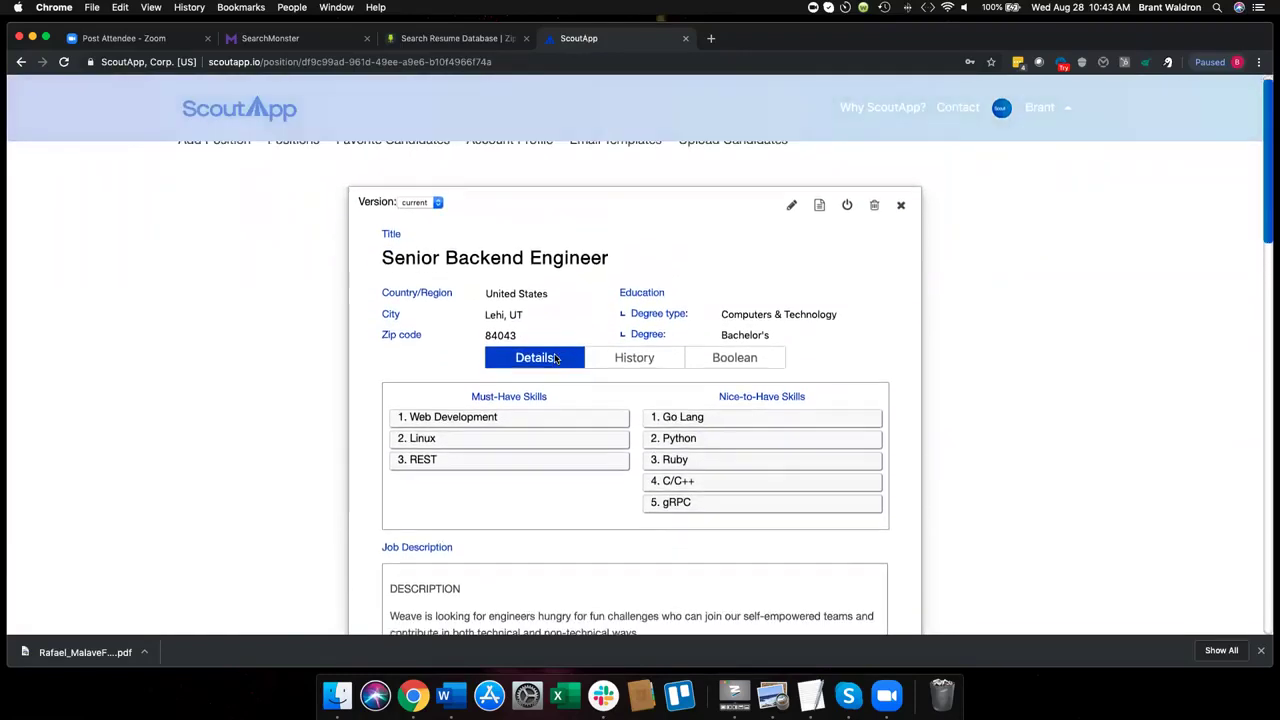
scroll(555, 359, "down", 10)
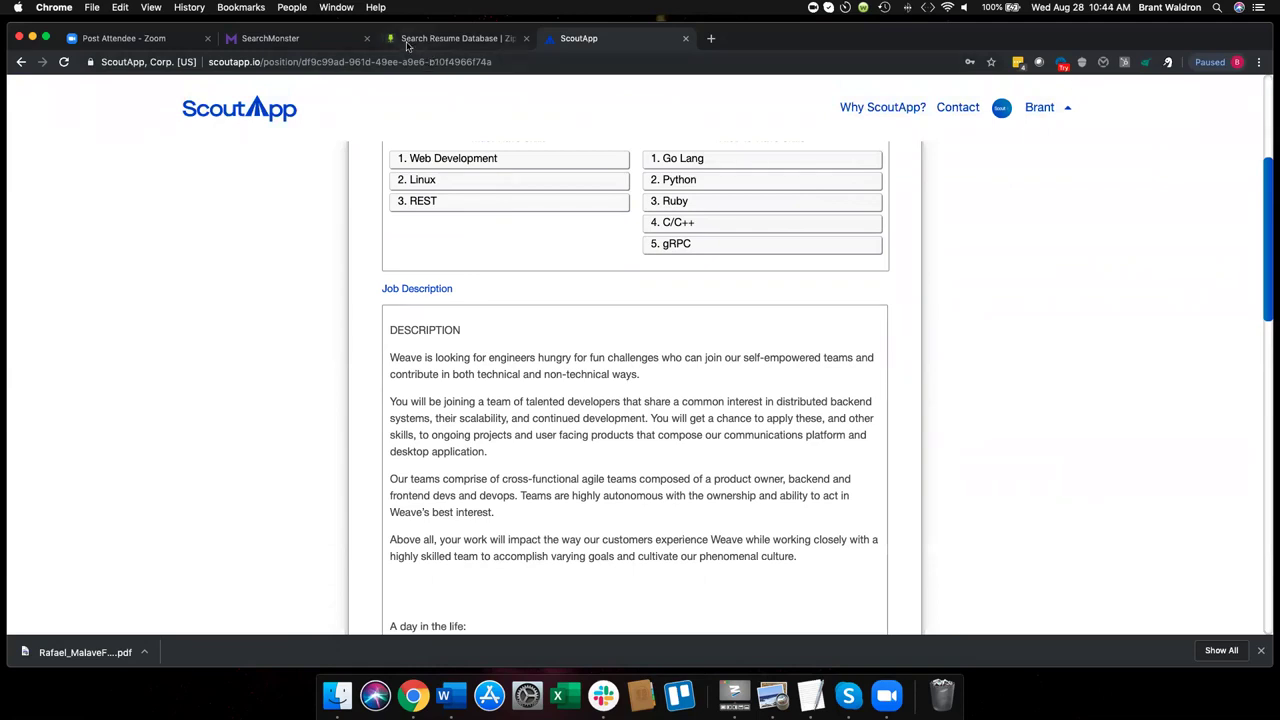
Step: Back in SearchMonster, open the Boolean query for editing and clear the old text
left_click(272, 40)
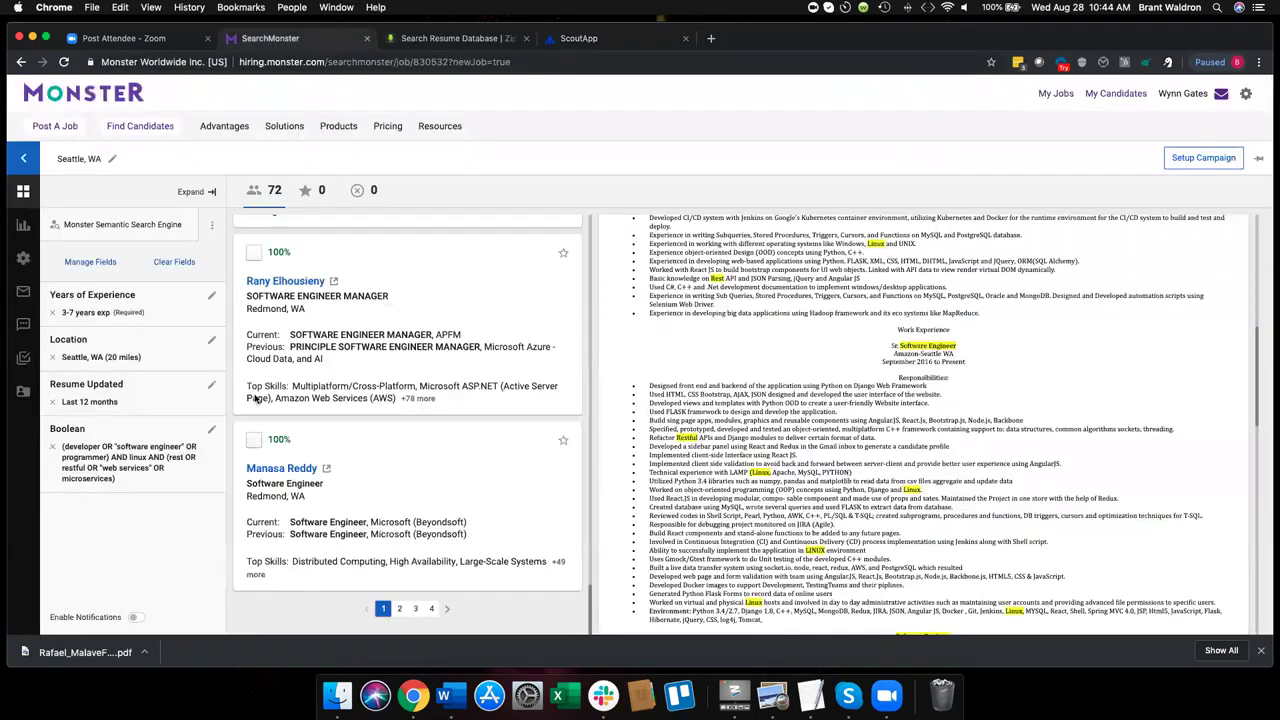
left_click(211, 431)
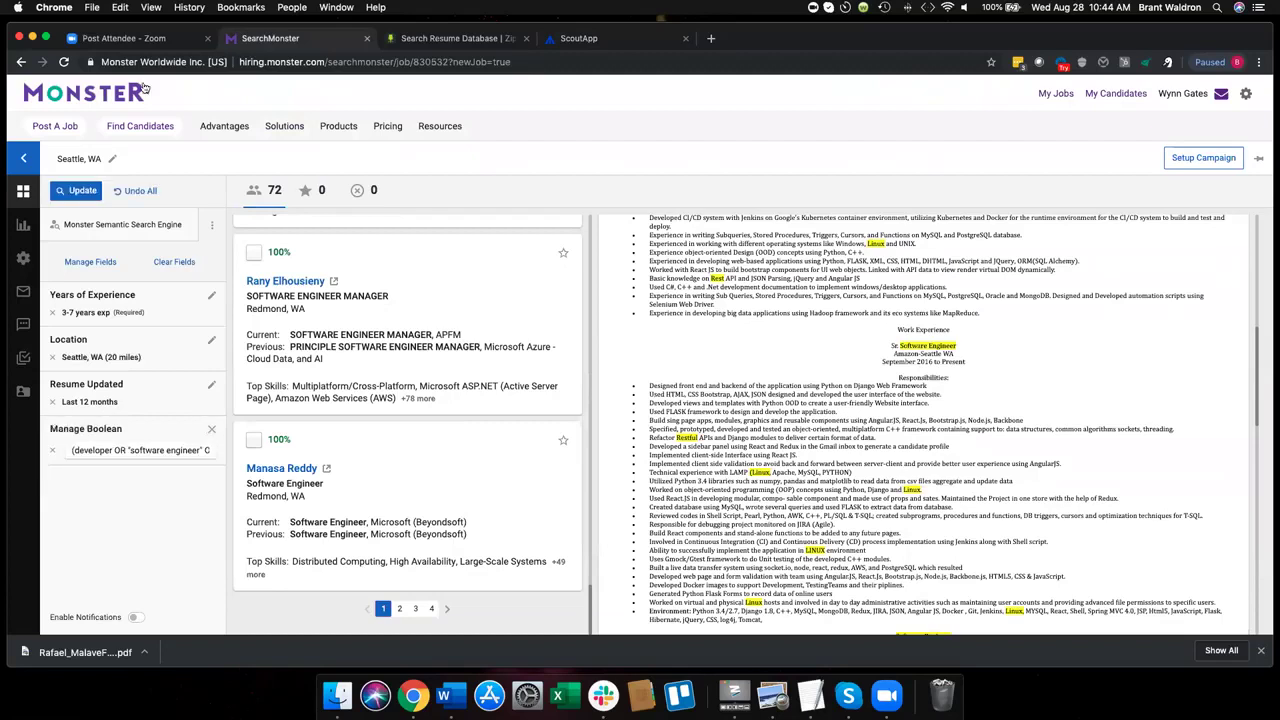
left_click(172, 448)
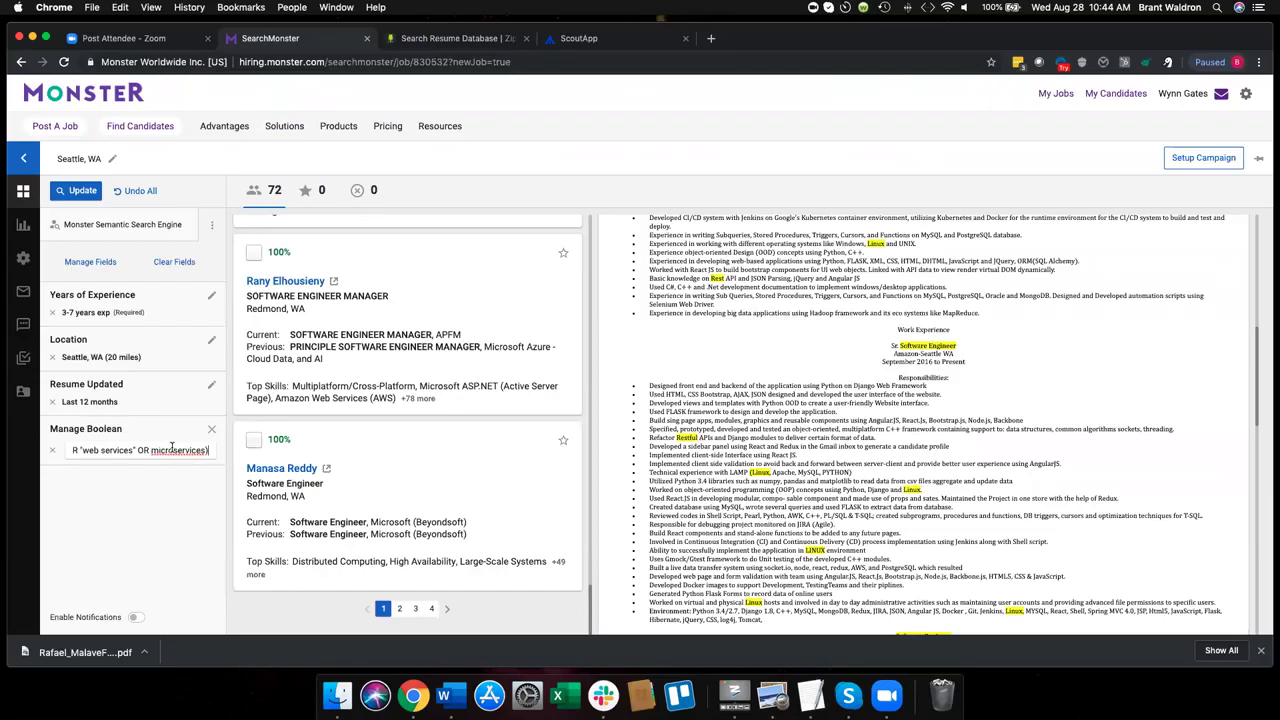
key("Left")
key("Left")
key("Left")
key("Left")
key("Left")
key("Left")
key("Left")
key("Left")
key("Left")
key("Left")
key("Left")
key("Left")
key("Left")
key("Left")
key("Left")
key("Left")
key("Left")
key("Left")
key("Left")
key("Left")
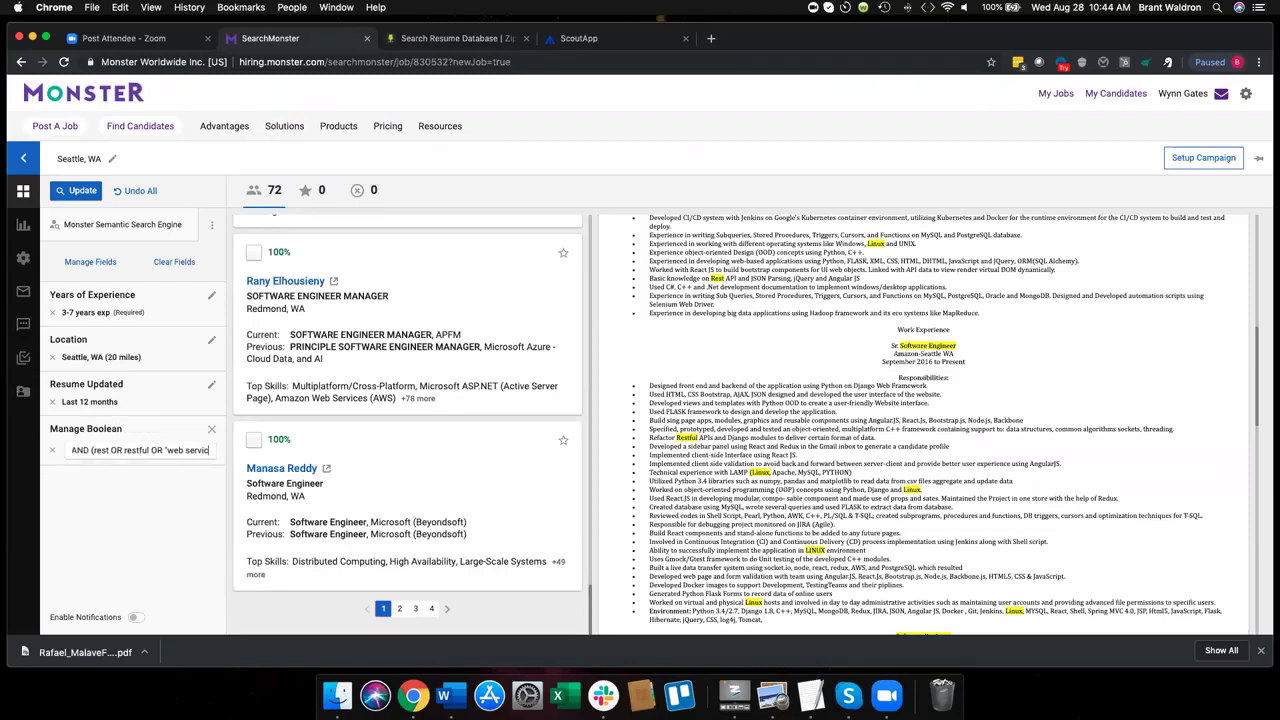
key("super+a")
key("BackSpace")
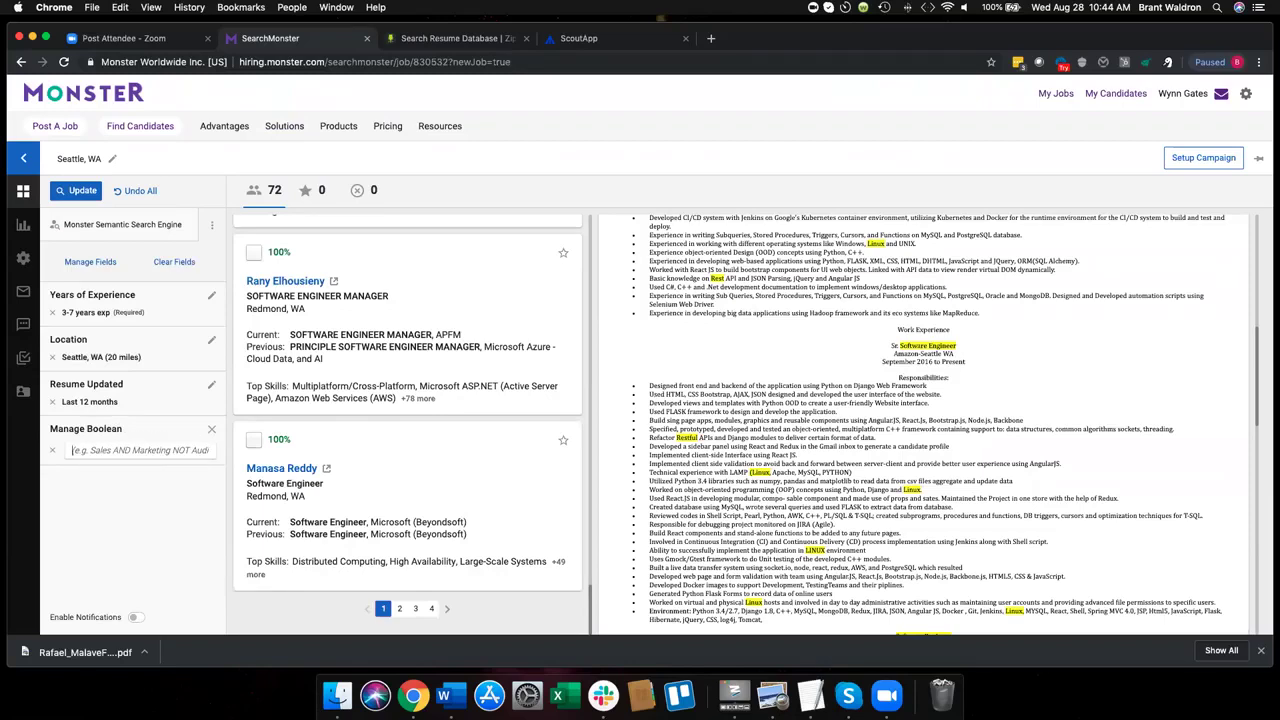
Step: Type the query ("go lang" OR "go" OR python OR c++) AND developer AND linux
type("(")
type("ang\" OR \"go")
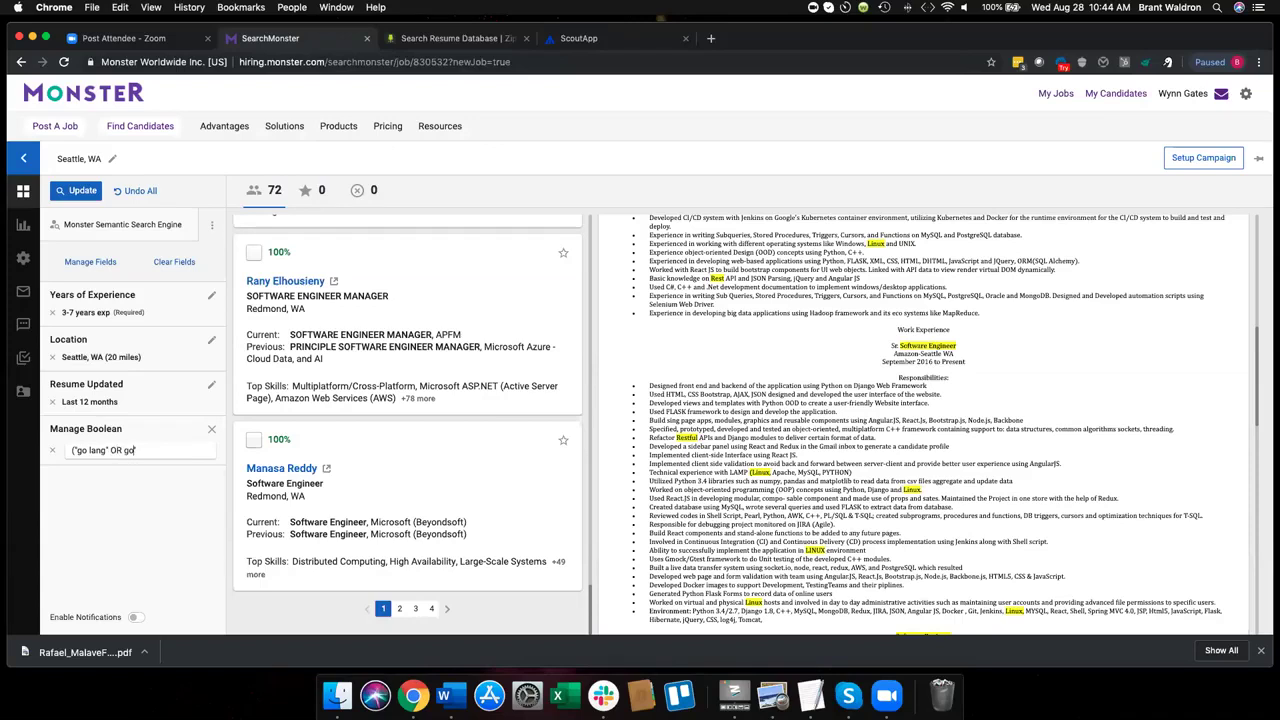
type("\"")
key("BackSpace")
type("hon OR c++")
key("BackSpace")
key("BackSpace")
key("BackSpace")
key("BackSpace")
type("c++)")
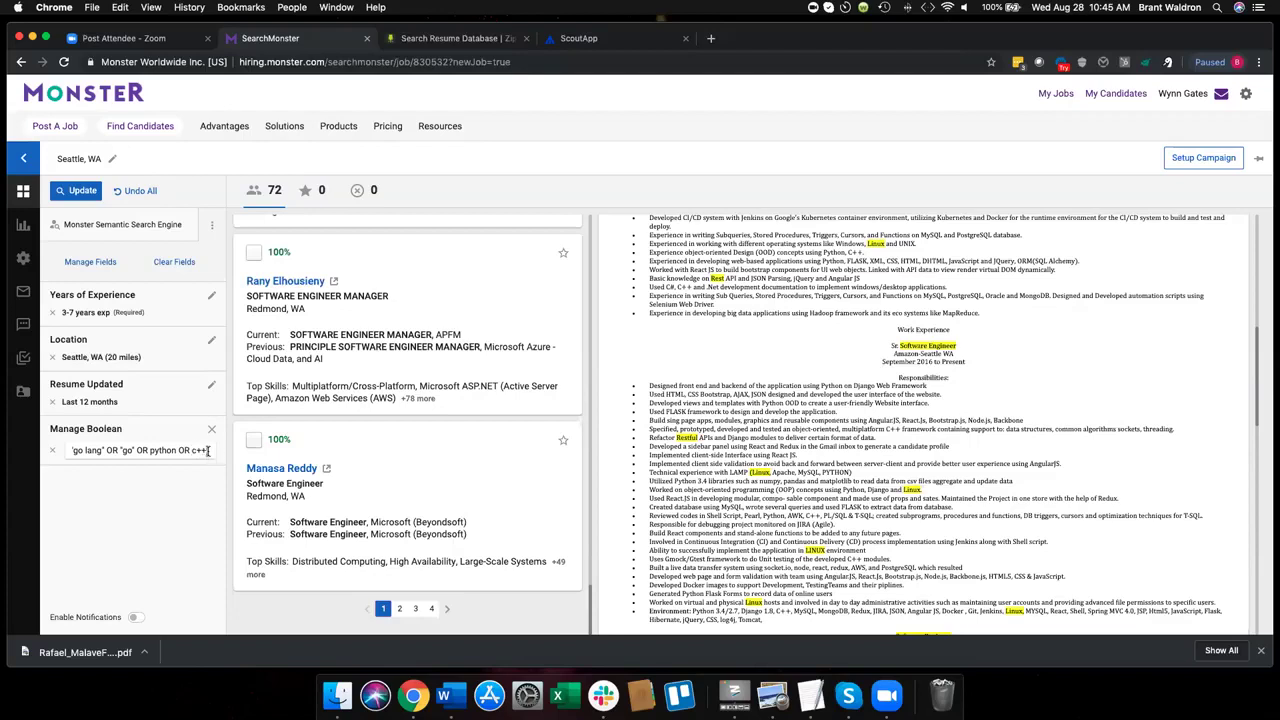
type("A")
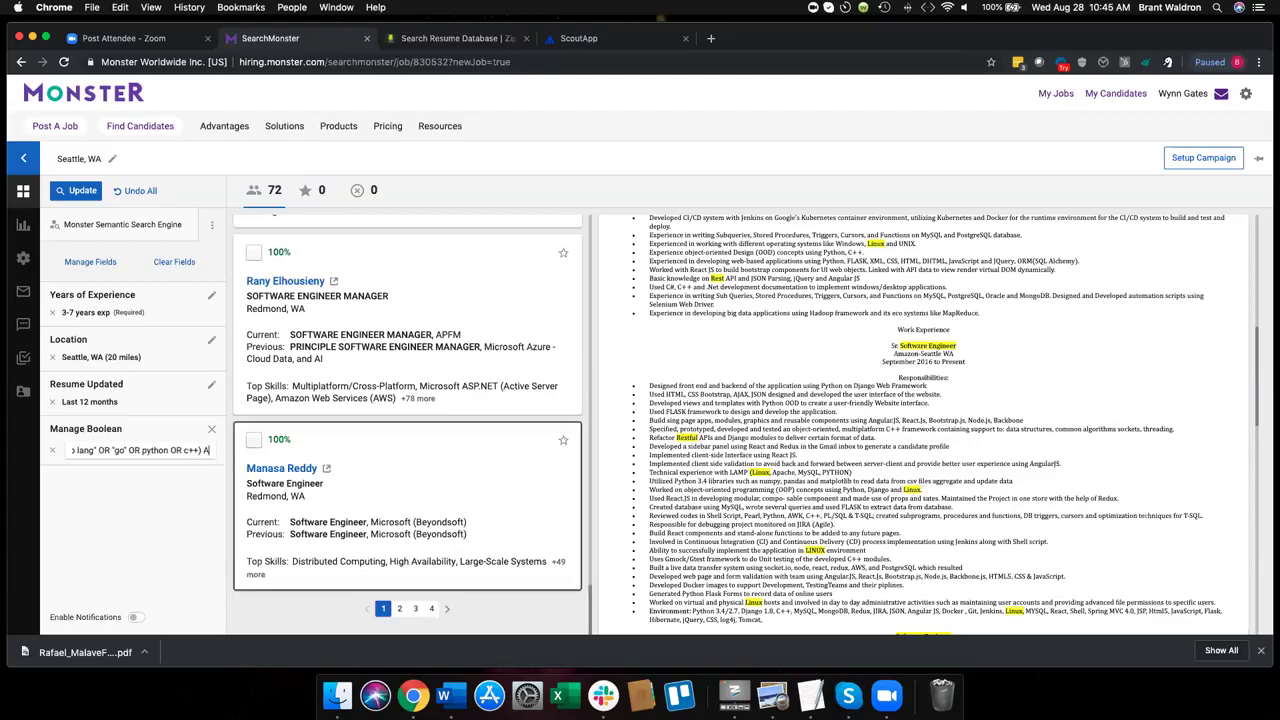
type("ND ceveloper")
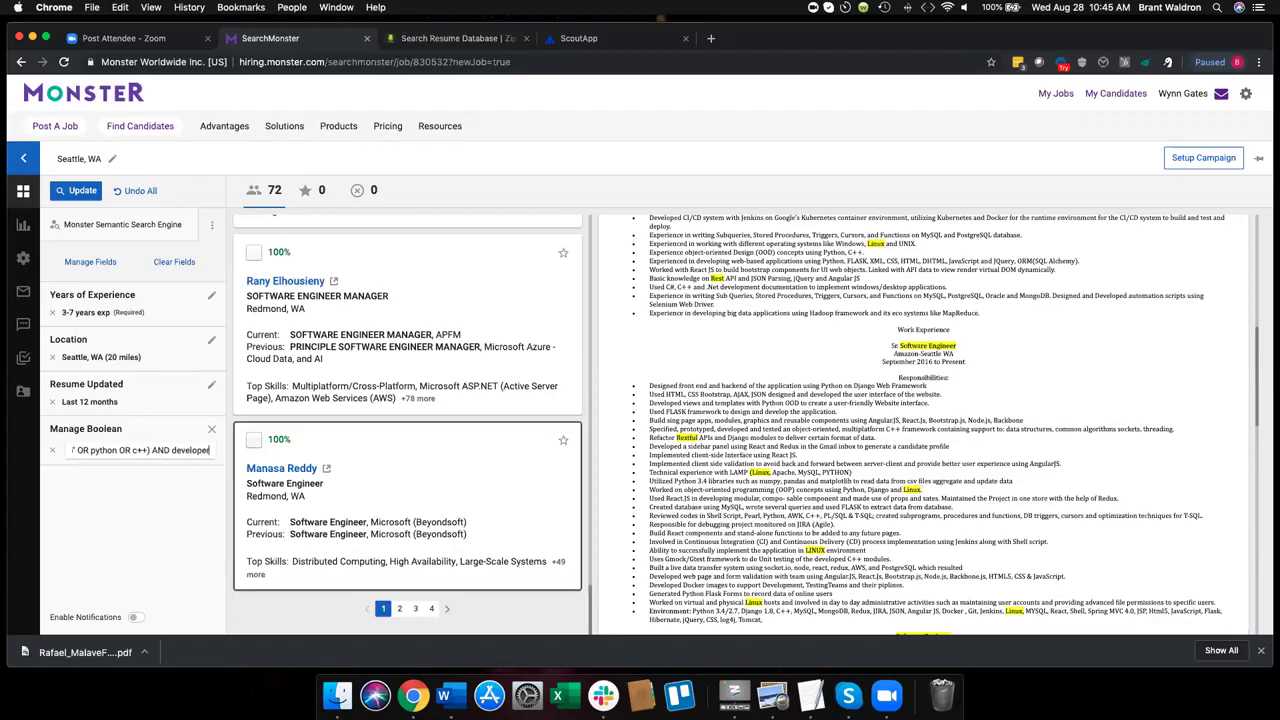
type(" AN")
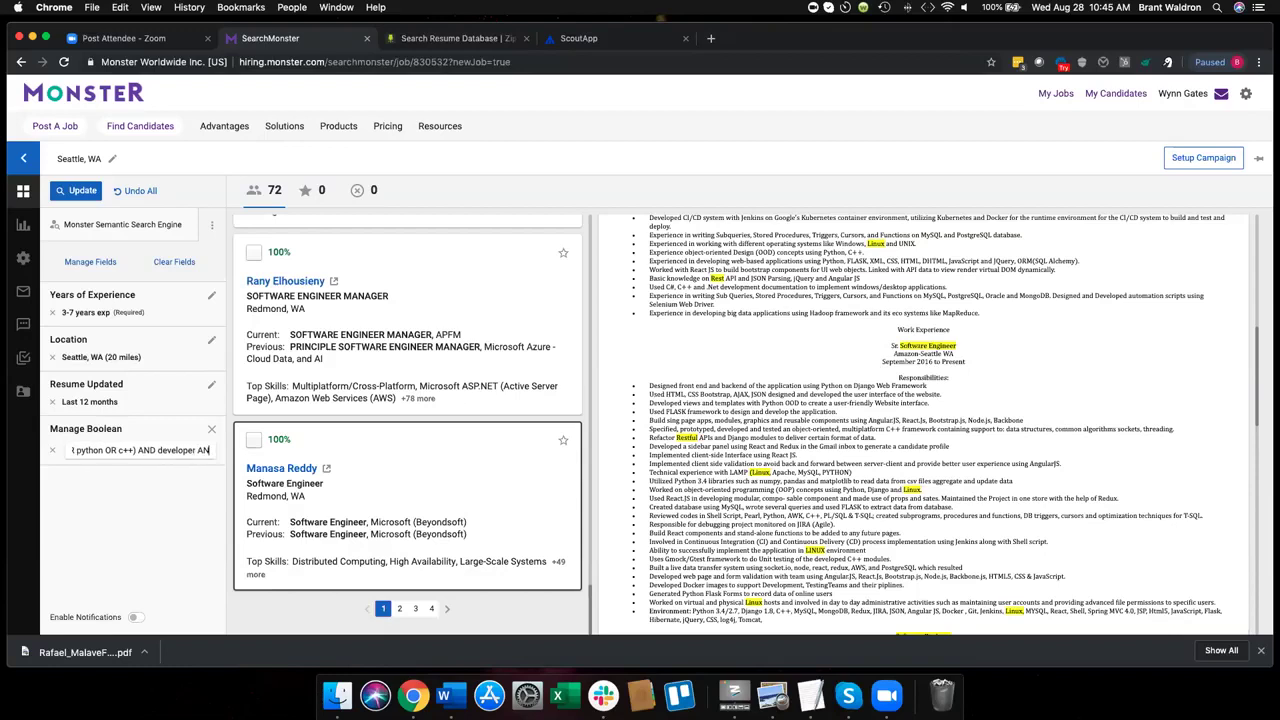
type("D linuc")
key("BackSpace")
type("x")
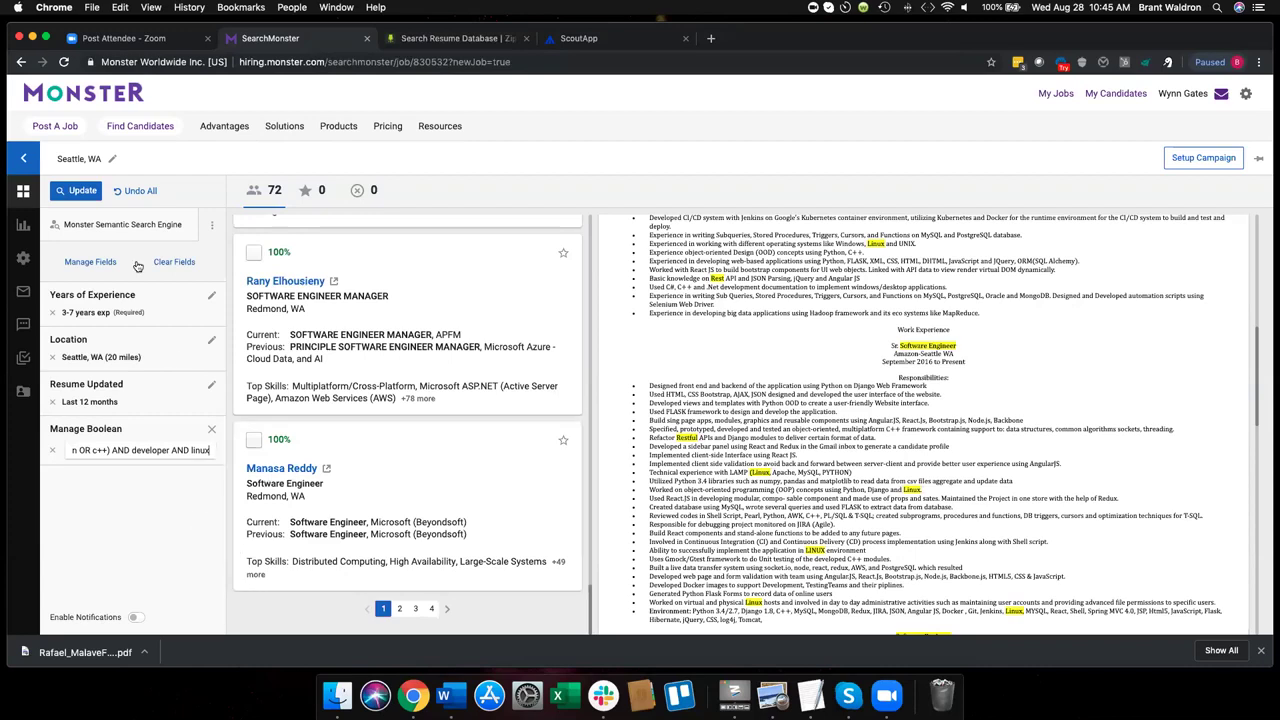
Step: Run the new Boolean search (69 results) and open the Lynnwood software developer's profile
left_click(86, 194)
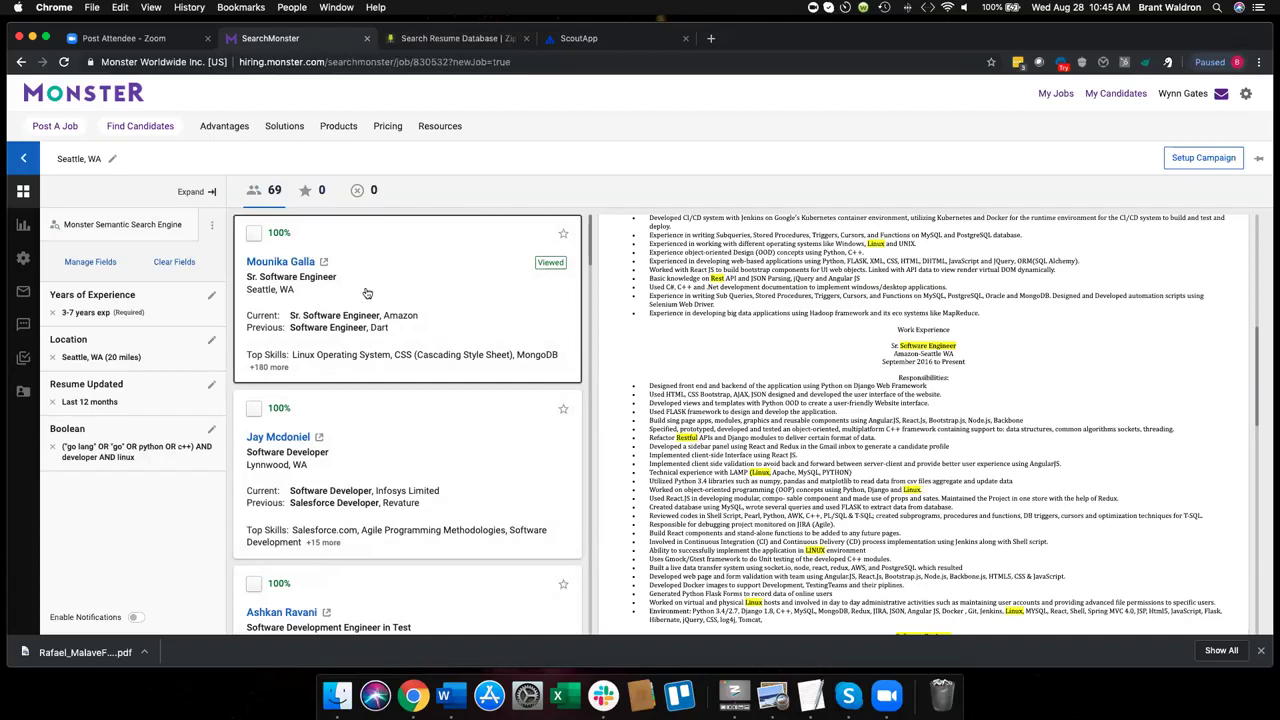
scroll(366, 293, "down", 2)
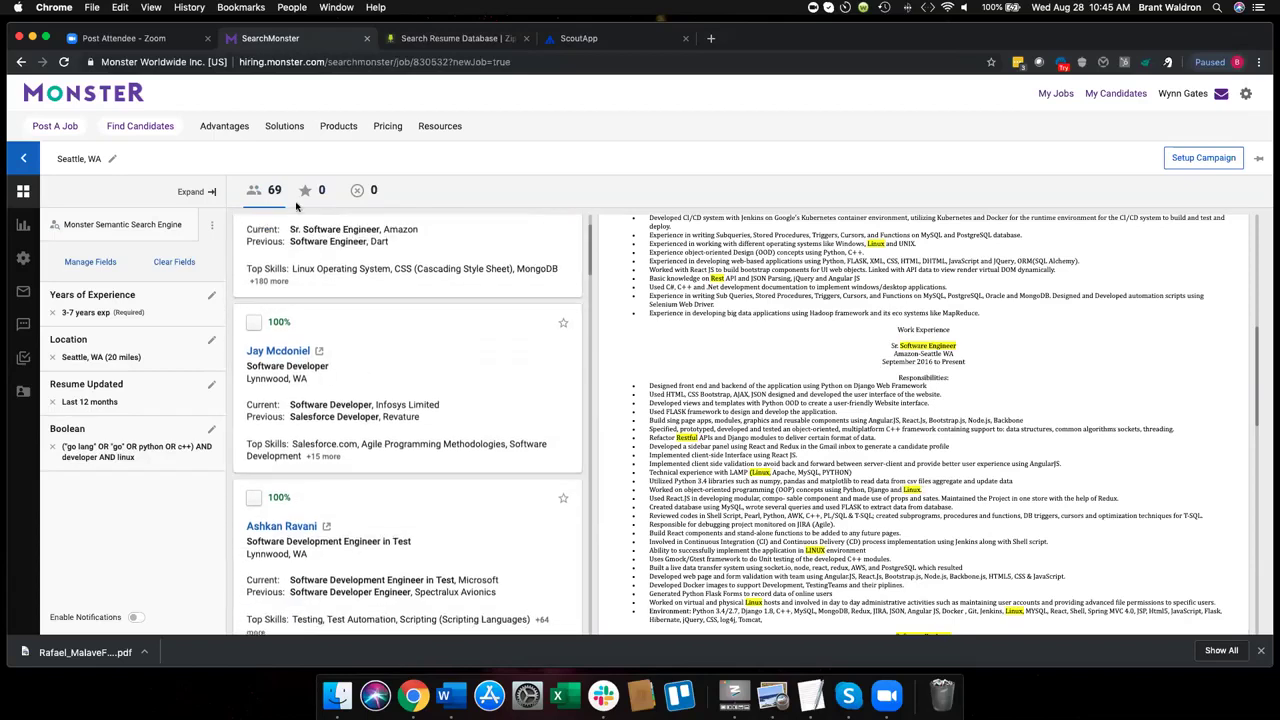
left_click(284, 352)
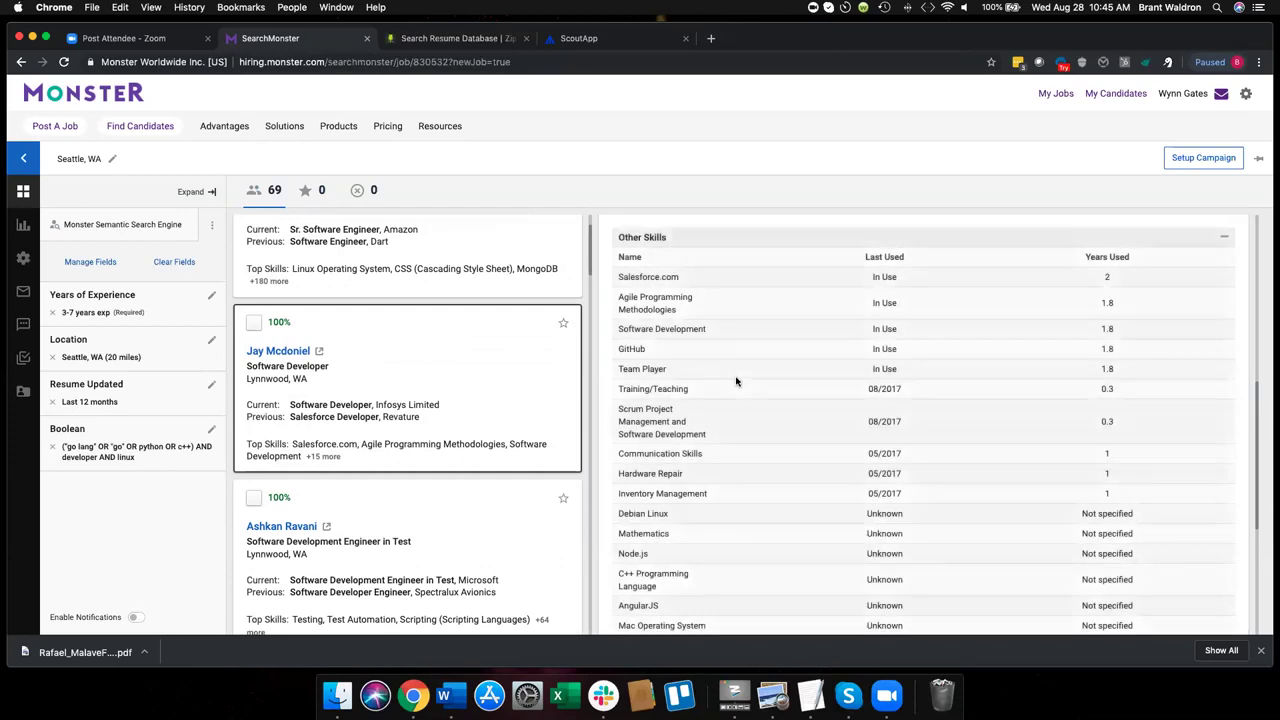
scroll(697, 375, "down", 1)
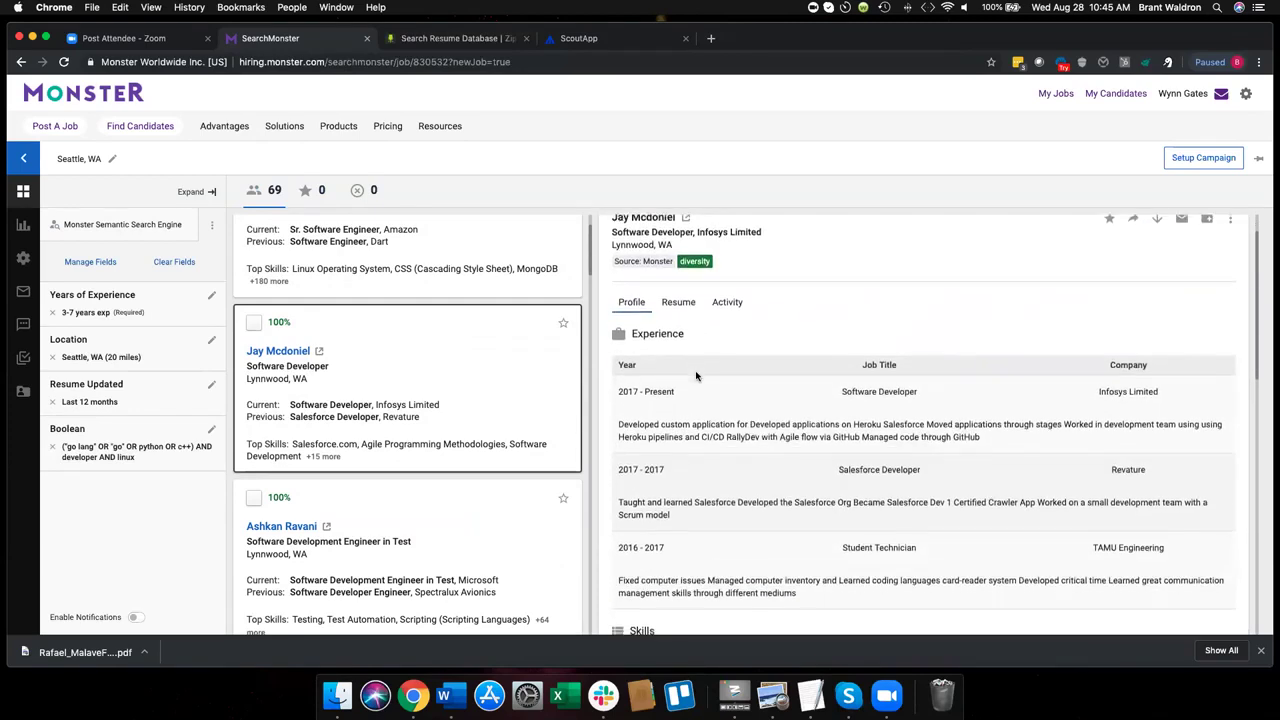
scroll(697, 375, "down", 10)
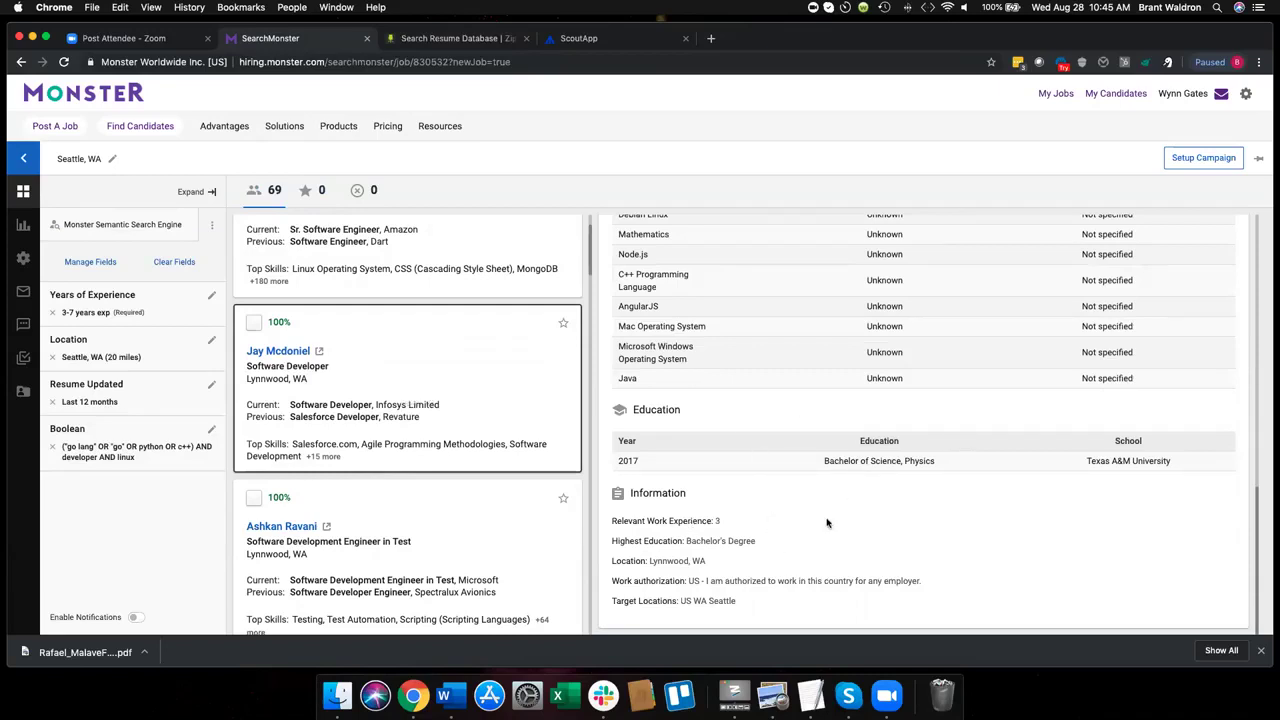
scroll(813, 397, "up", 15)
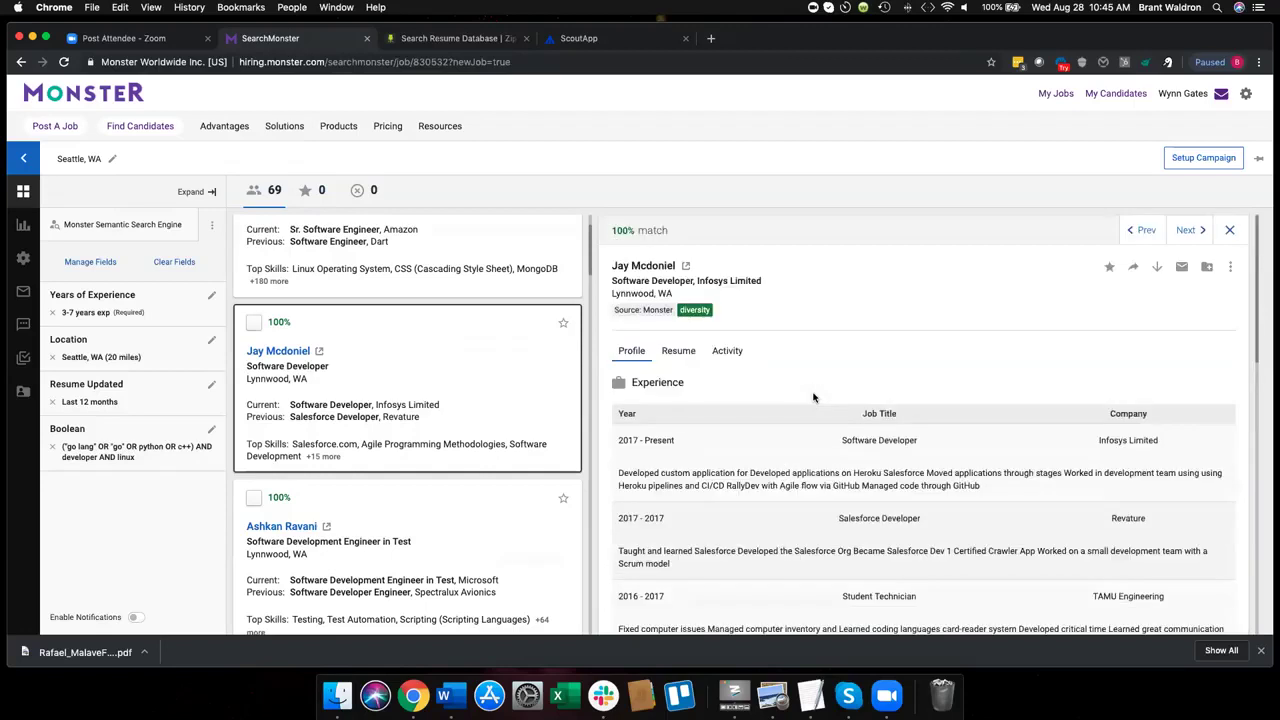
Step: Read through the developer's full resume, then select the entire Boolean query text
left_click(672, 352)
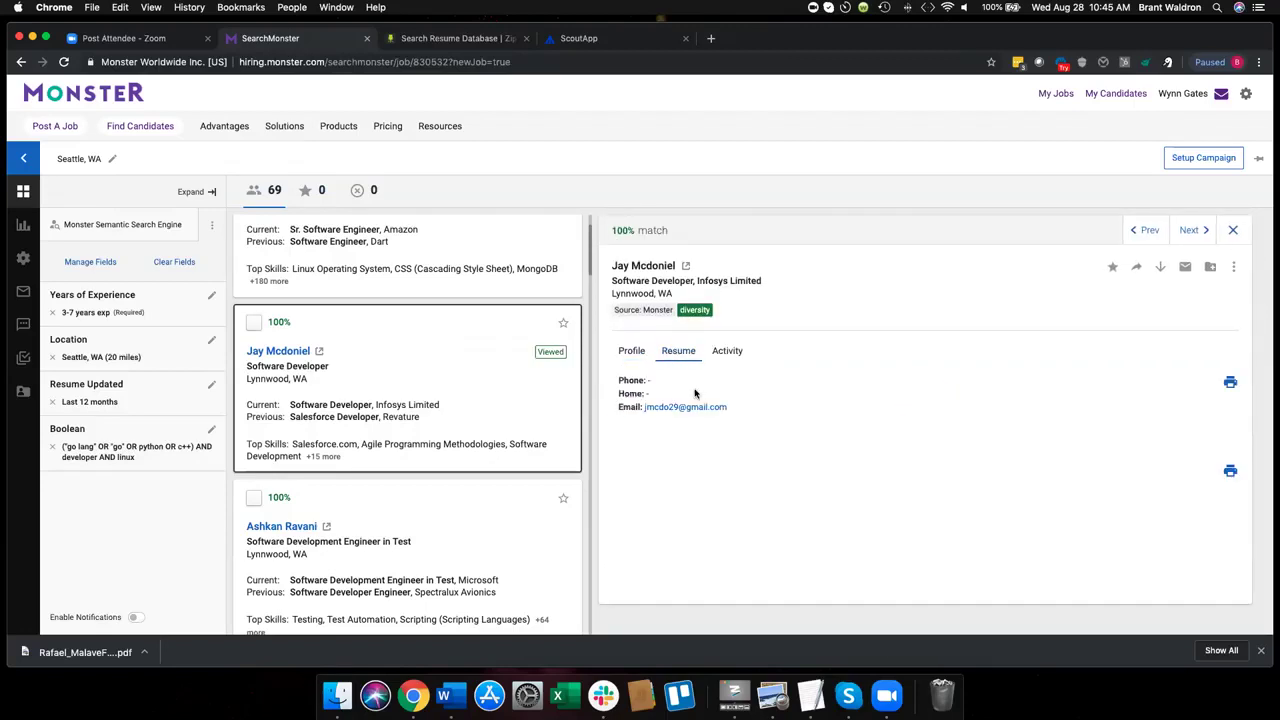
scroll(640, 386, "down", 2)
scroll(636, 388, "down", 5)
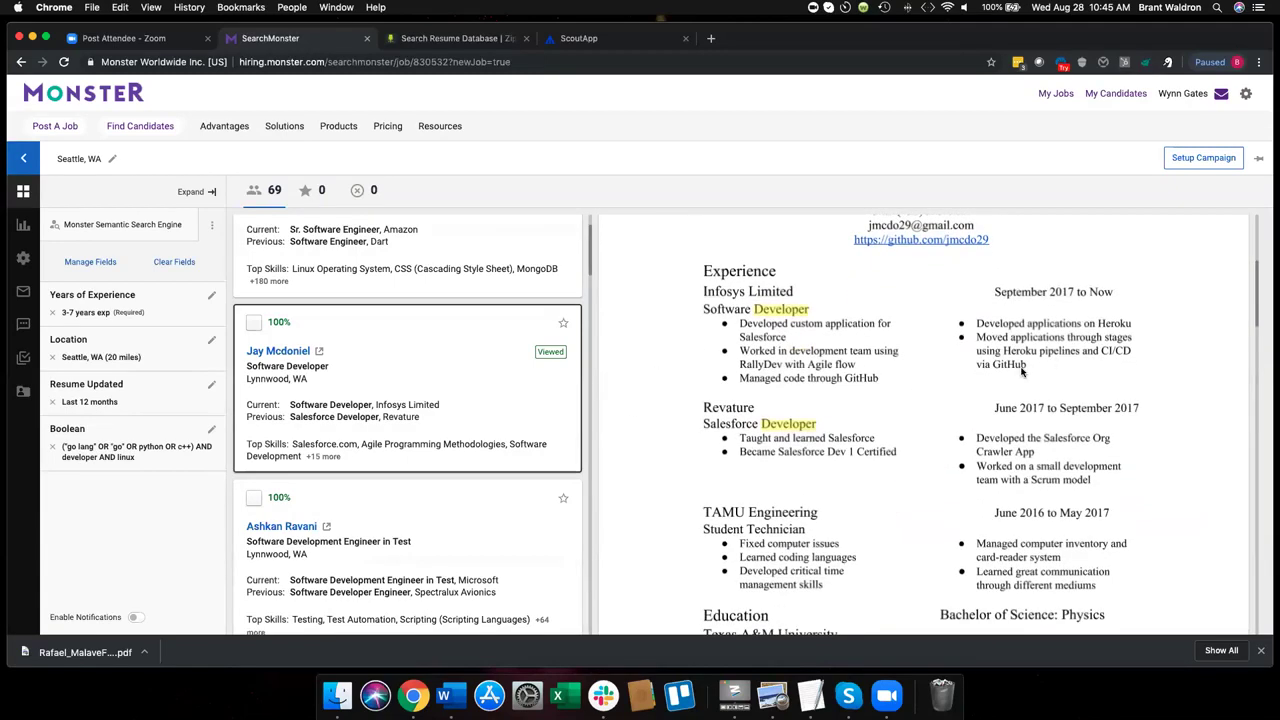
scroll(929, 372, "down", 7)
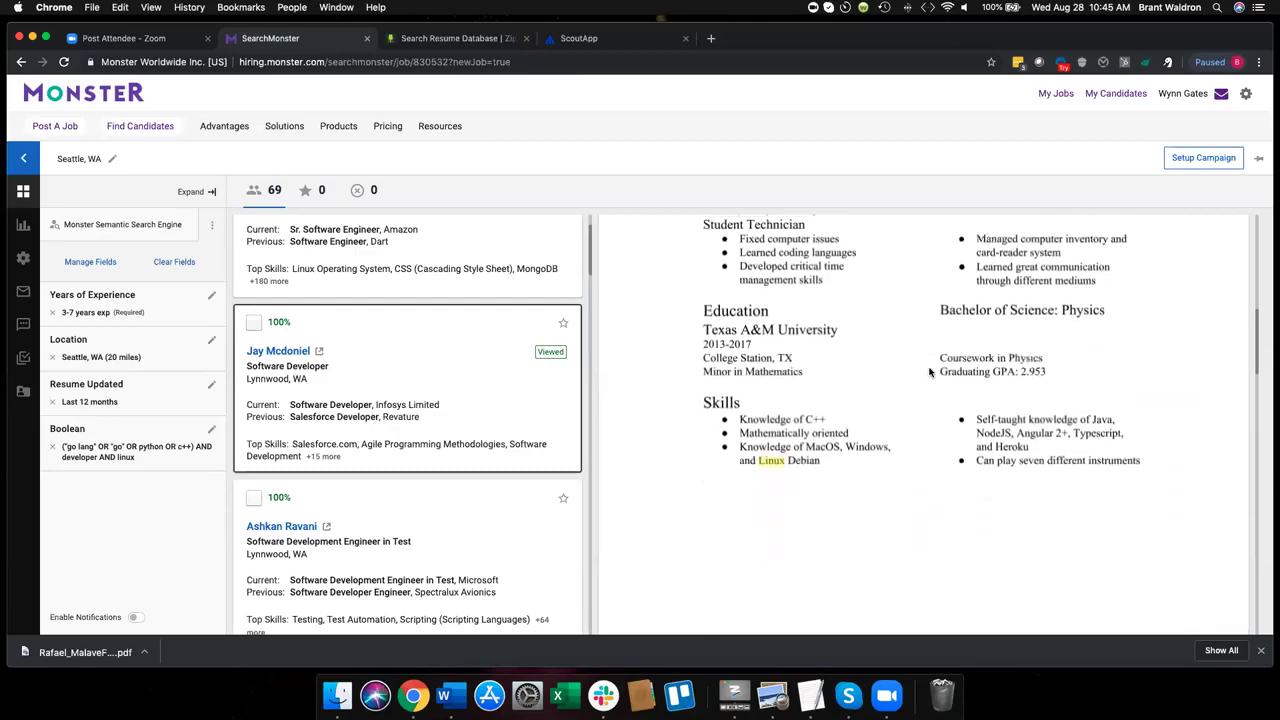
scroll(929, 372, "down", 3)
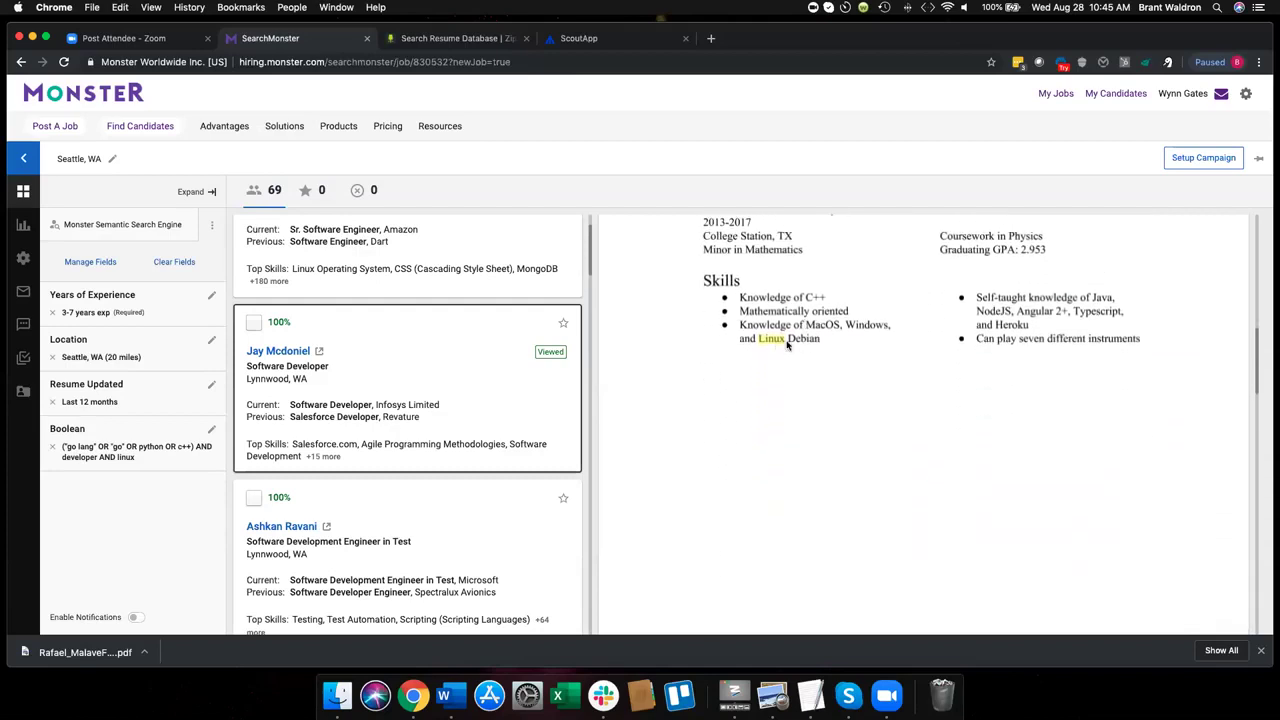
scroll(894, 348, "up", 12)
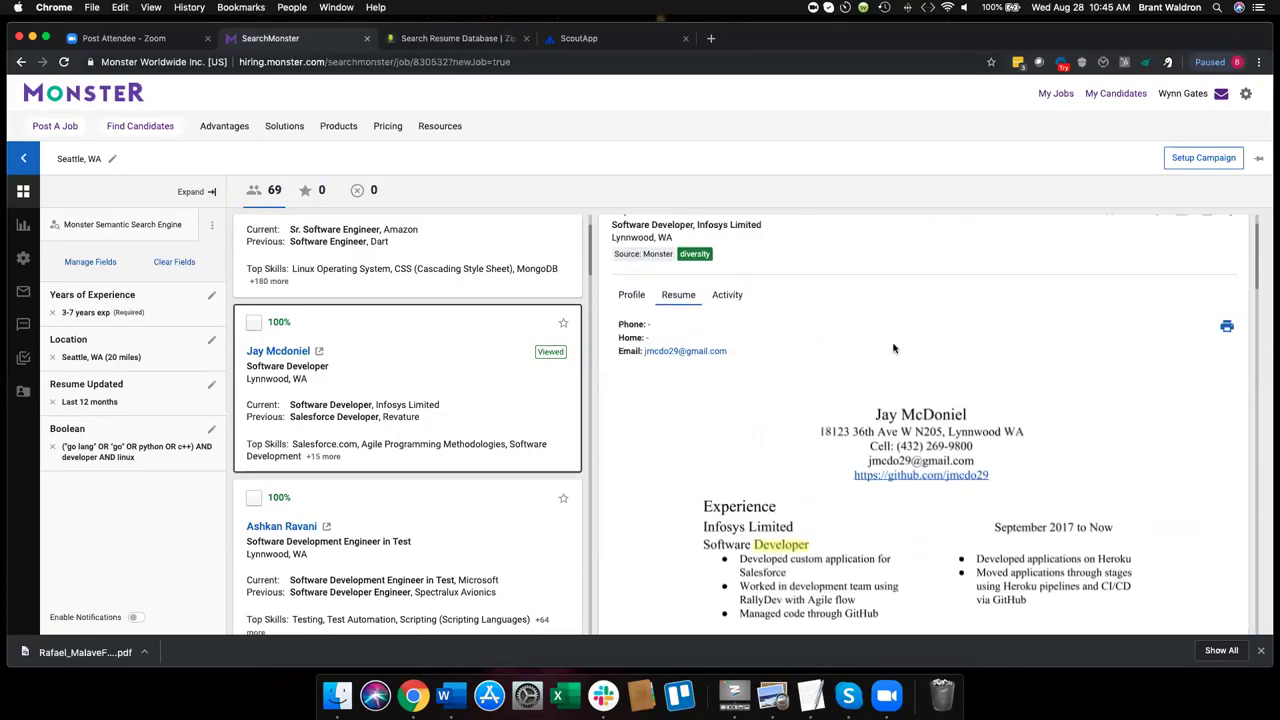
scroll(894, 348, "down", 4)
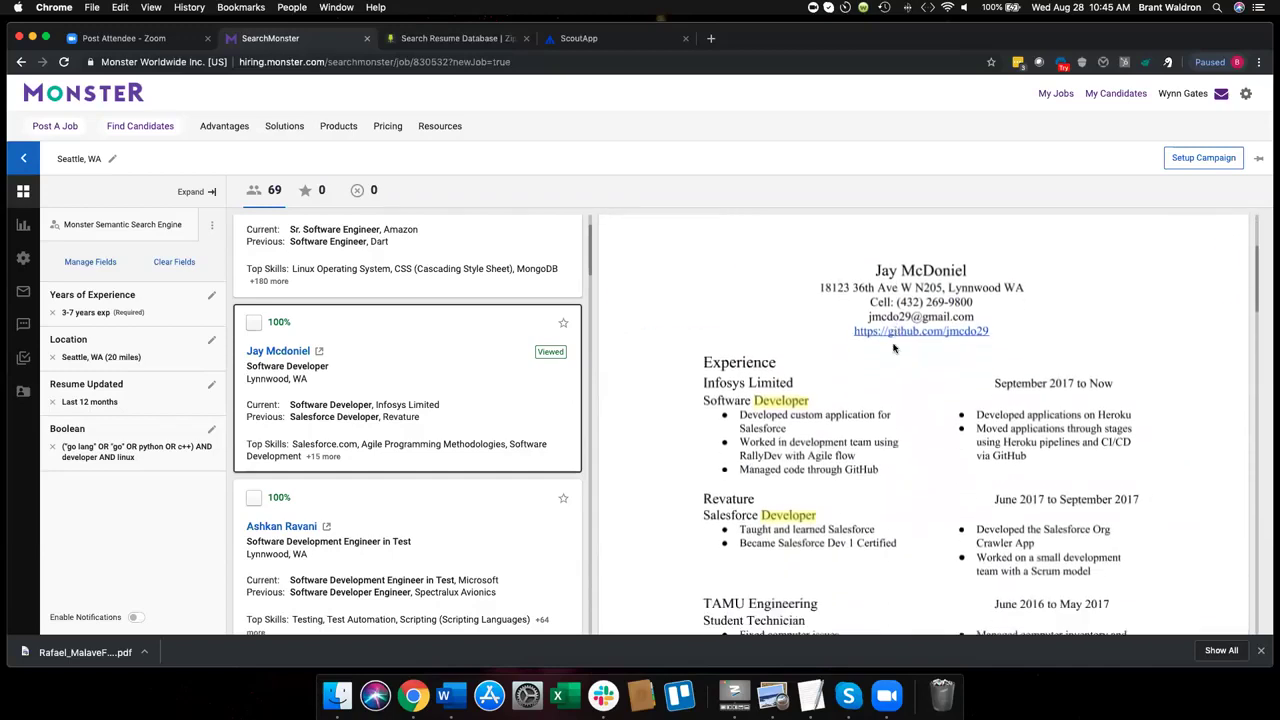
scroll(894, 348, "down", 3)
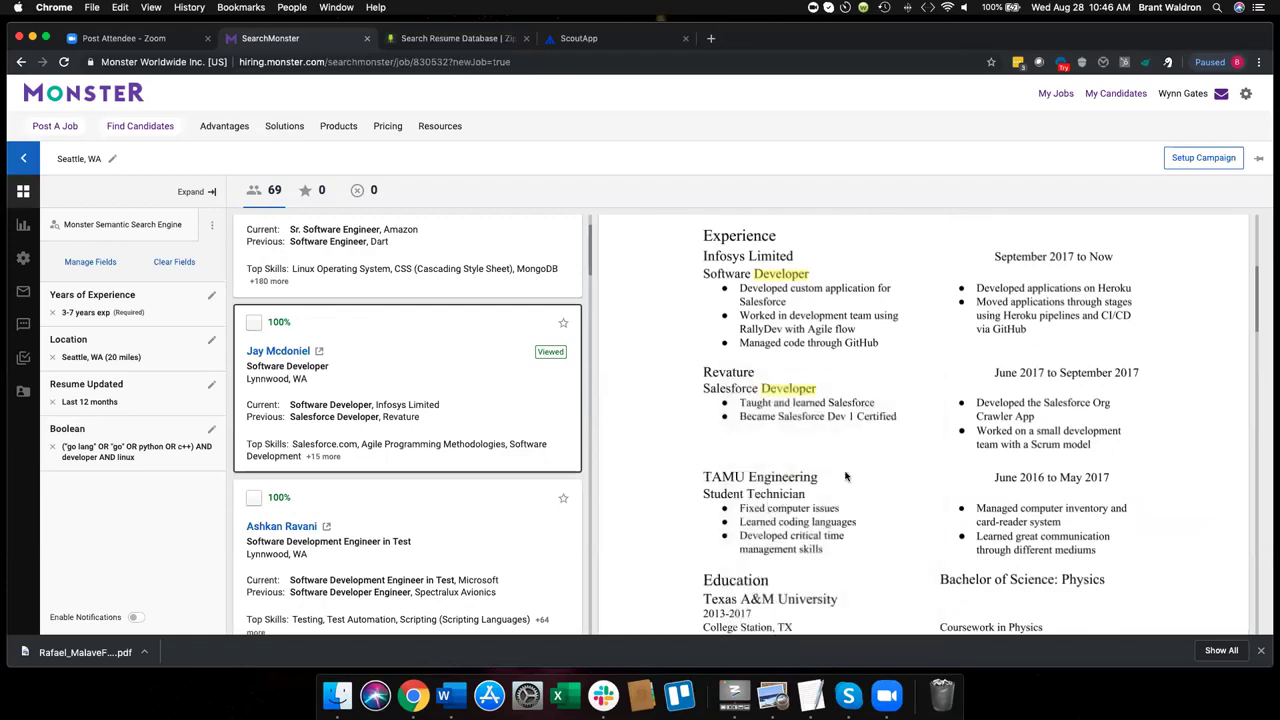
scroll(845, 476, "down", 1)
scroll(900, 450, "down", 1)
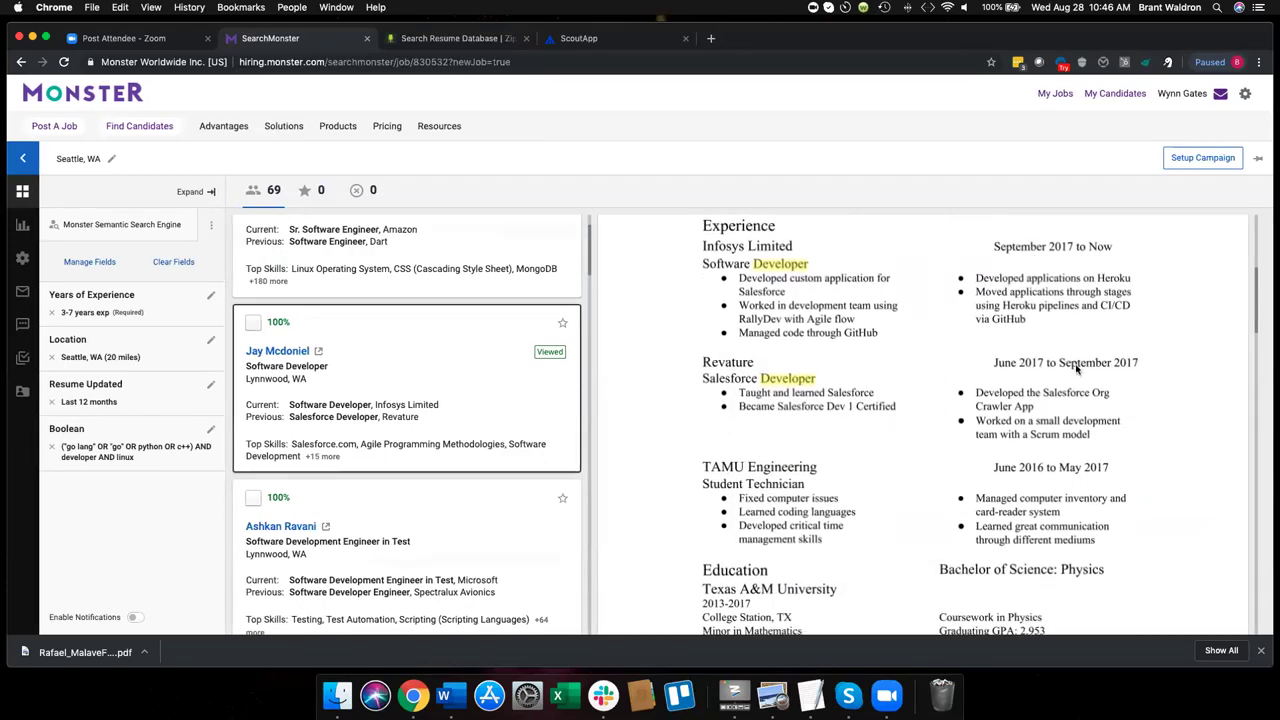
scroll(743, 268, "up", 1)
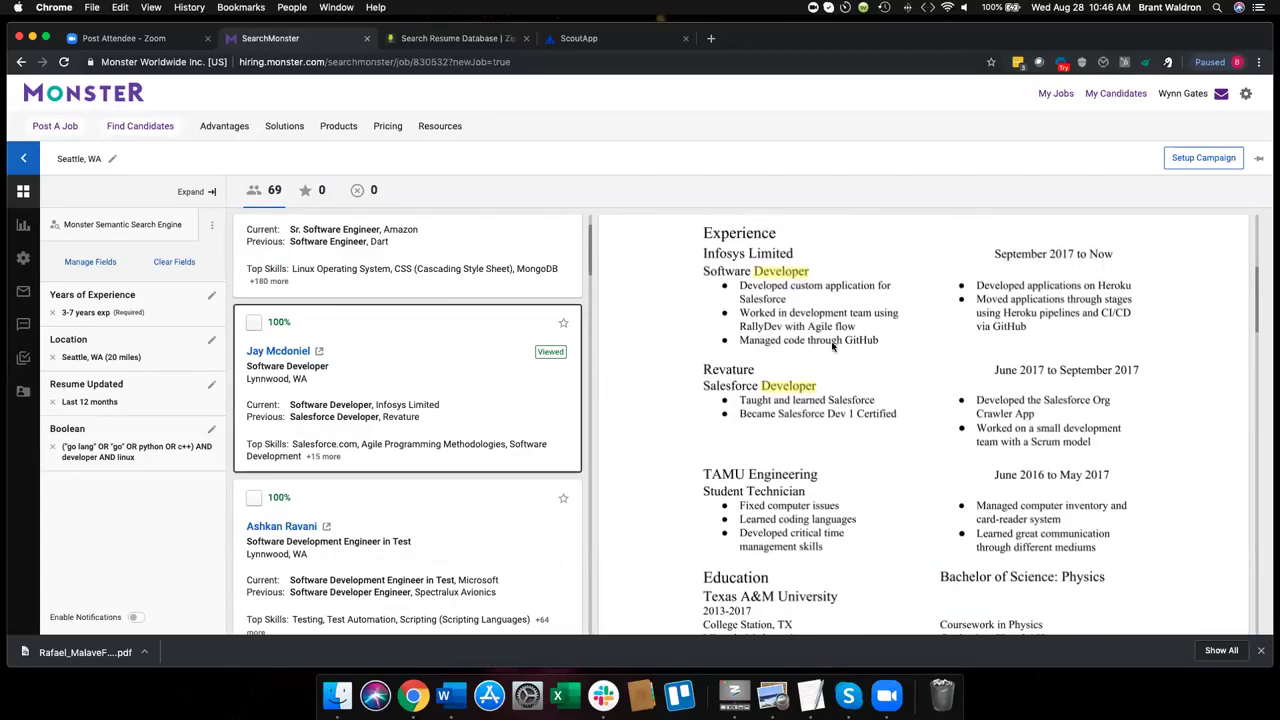
scroll(832, 345, "down", 5)
scroll(832, 345, "down", 10)
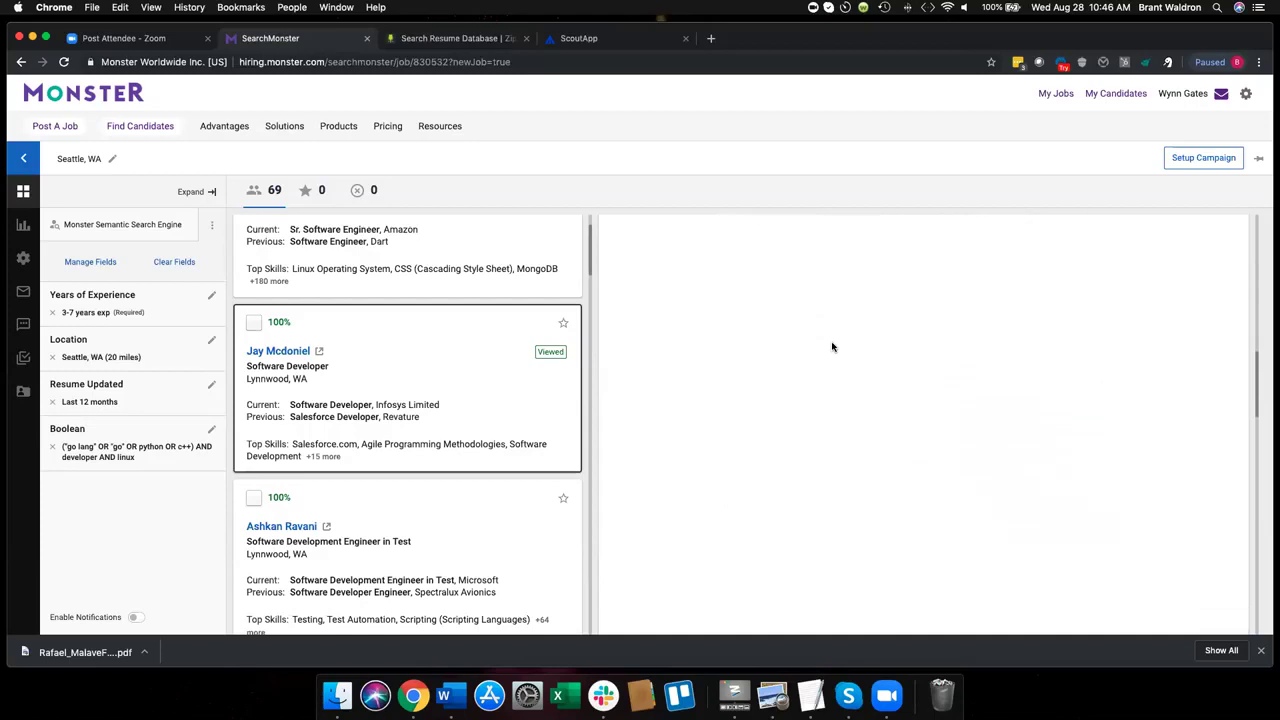
scroll(832, 346, "up", 8)
scroll(832, 346, "up", 7)
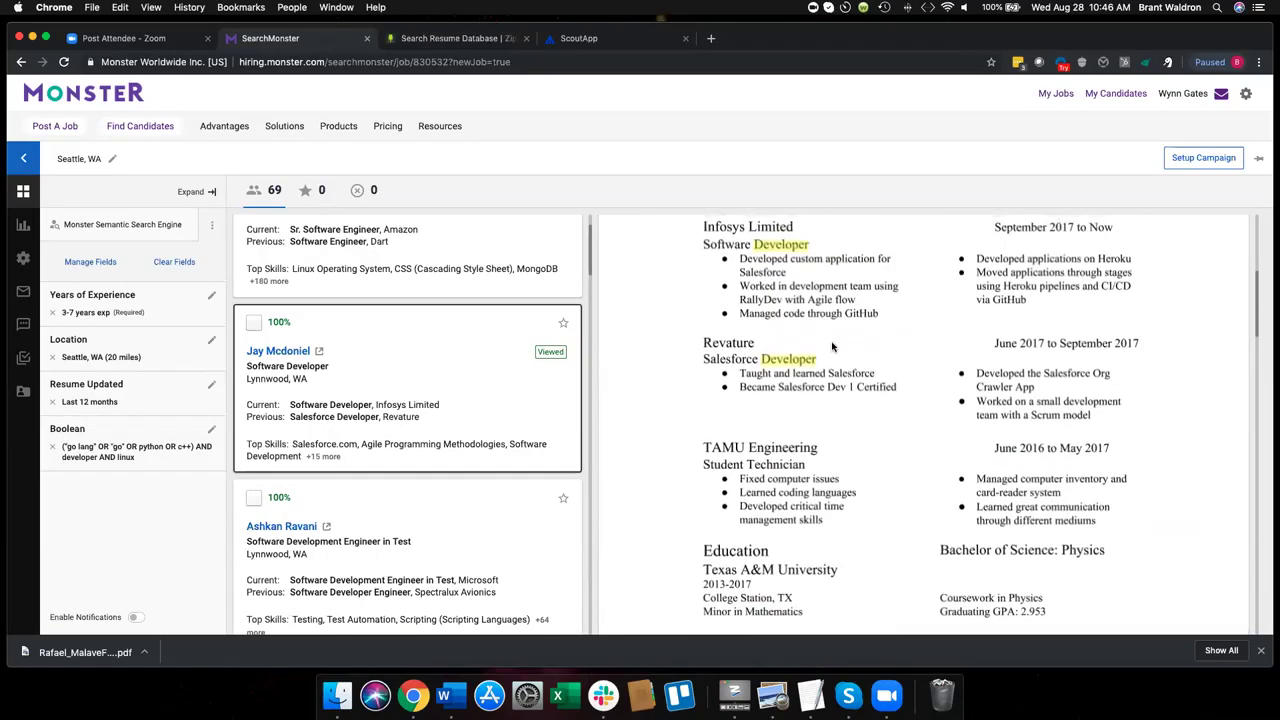
scroll(832, 346, "up", 5)
scroll(832, 346, "down", 4)
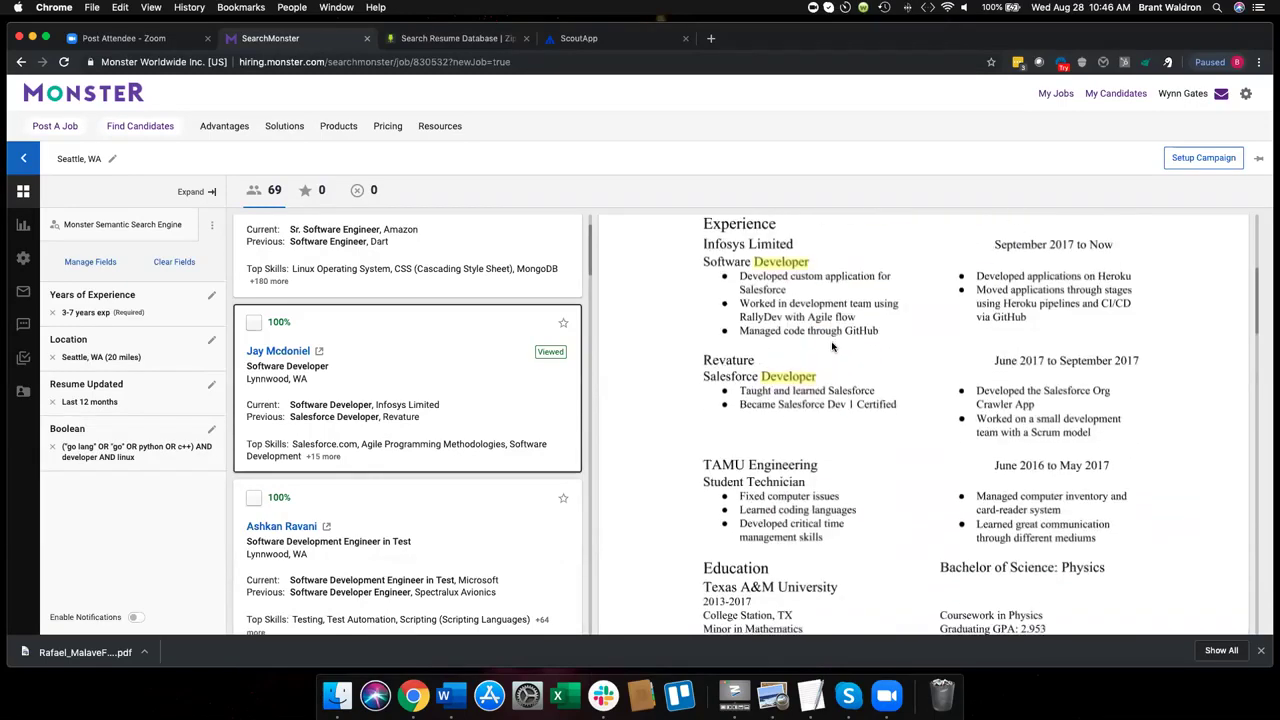
scroll(832, 346, "down", 12)
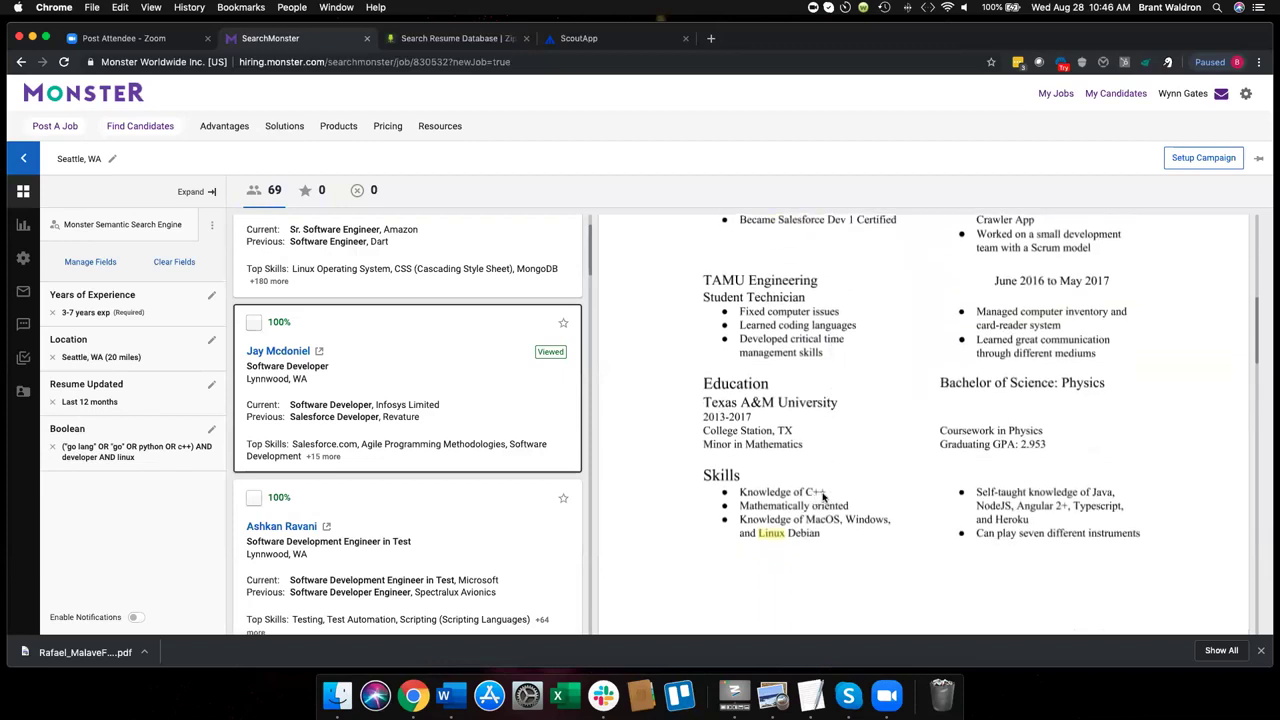
scroll(824, 495, "down", 5)
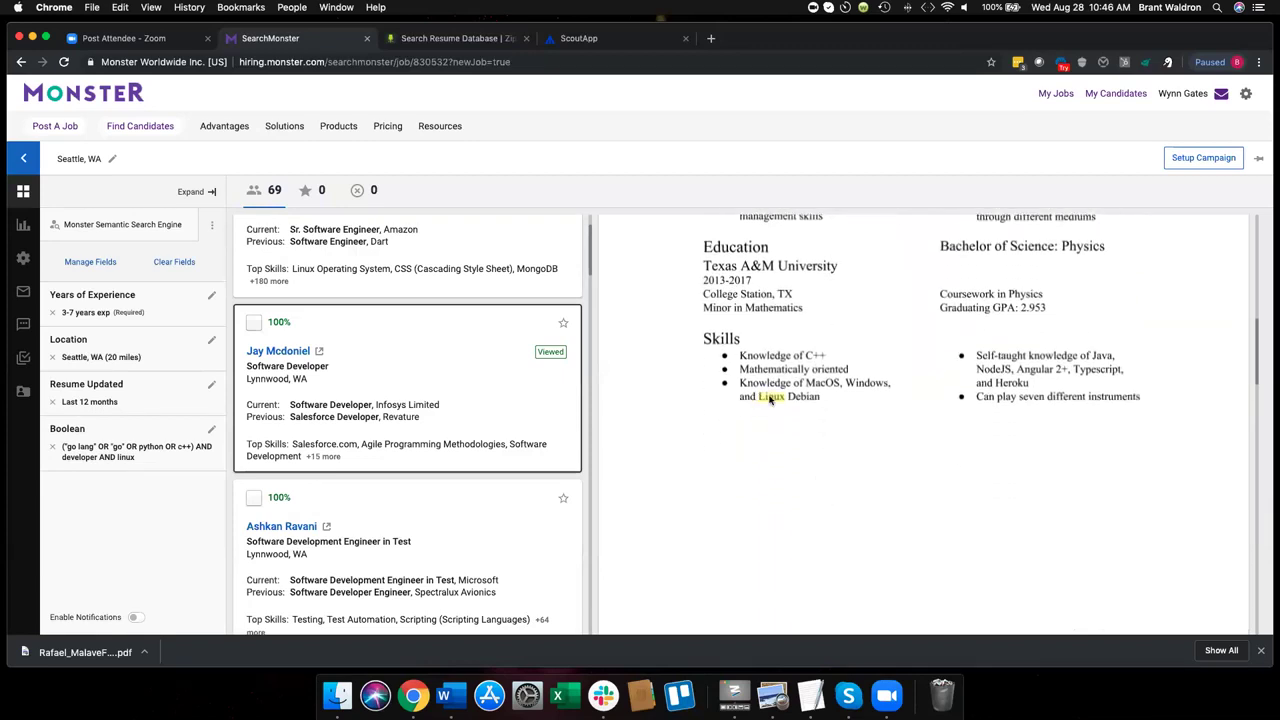
scroll(770, 462, "down", 10)
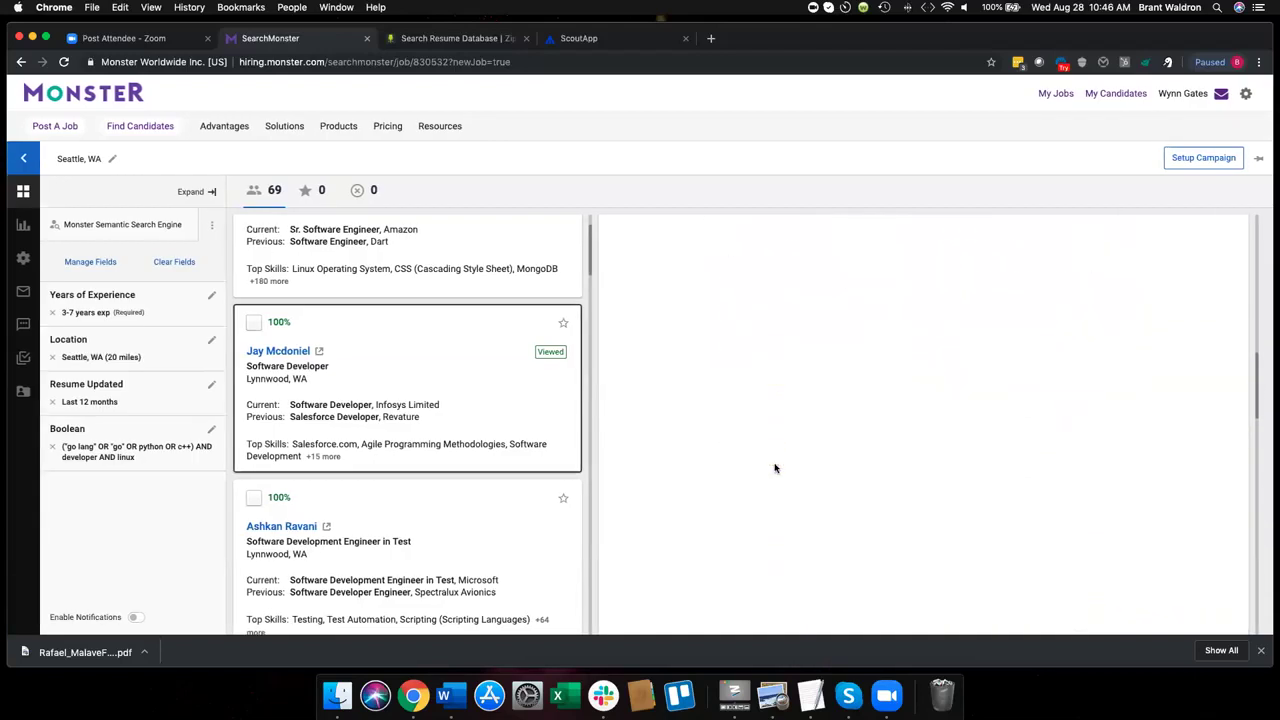
scroll(774, 467, "down", 10)
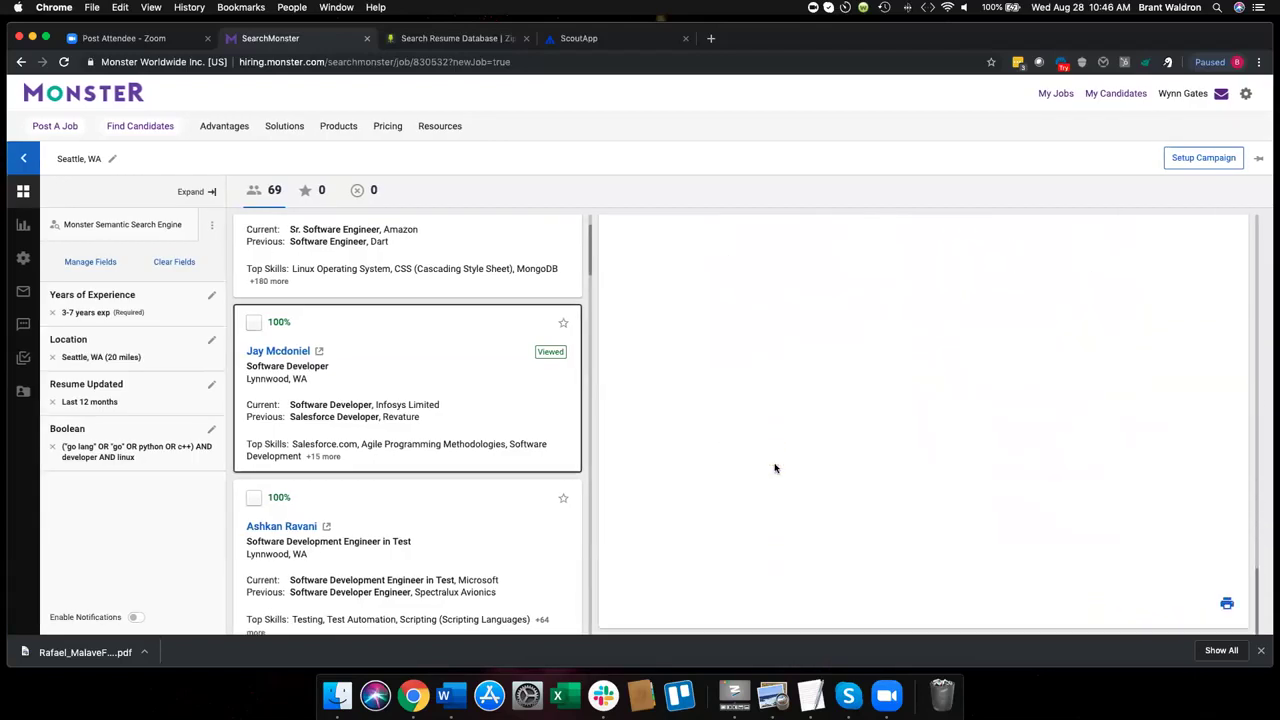
scroll(774, 467, "up", 15)
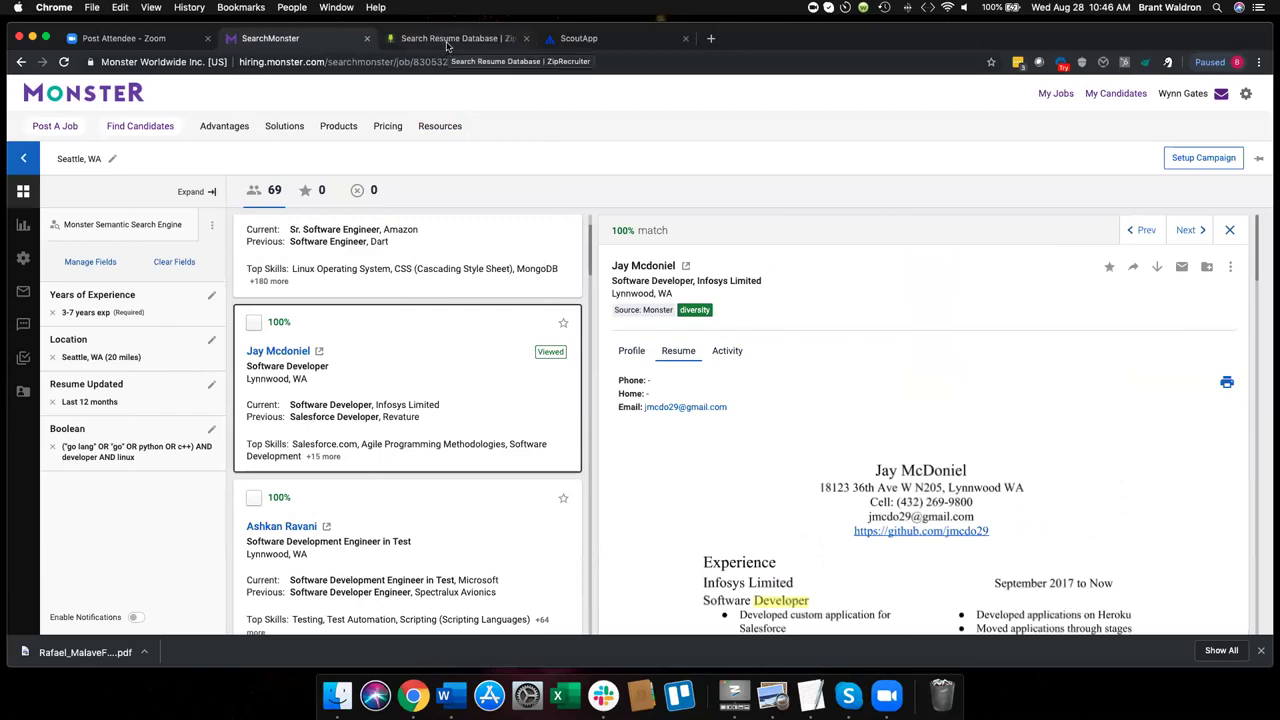
left_click(213, 432)
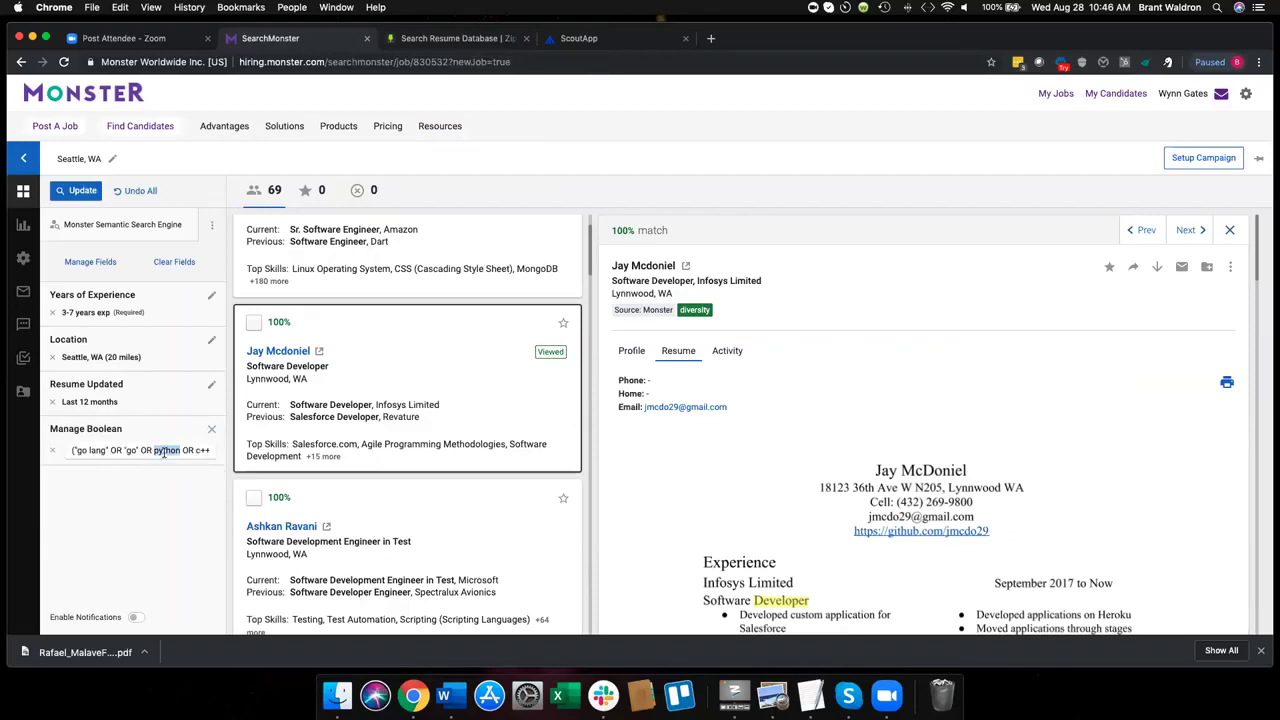
triple_click(163, 451)
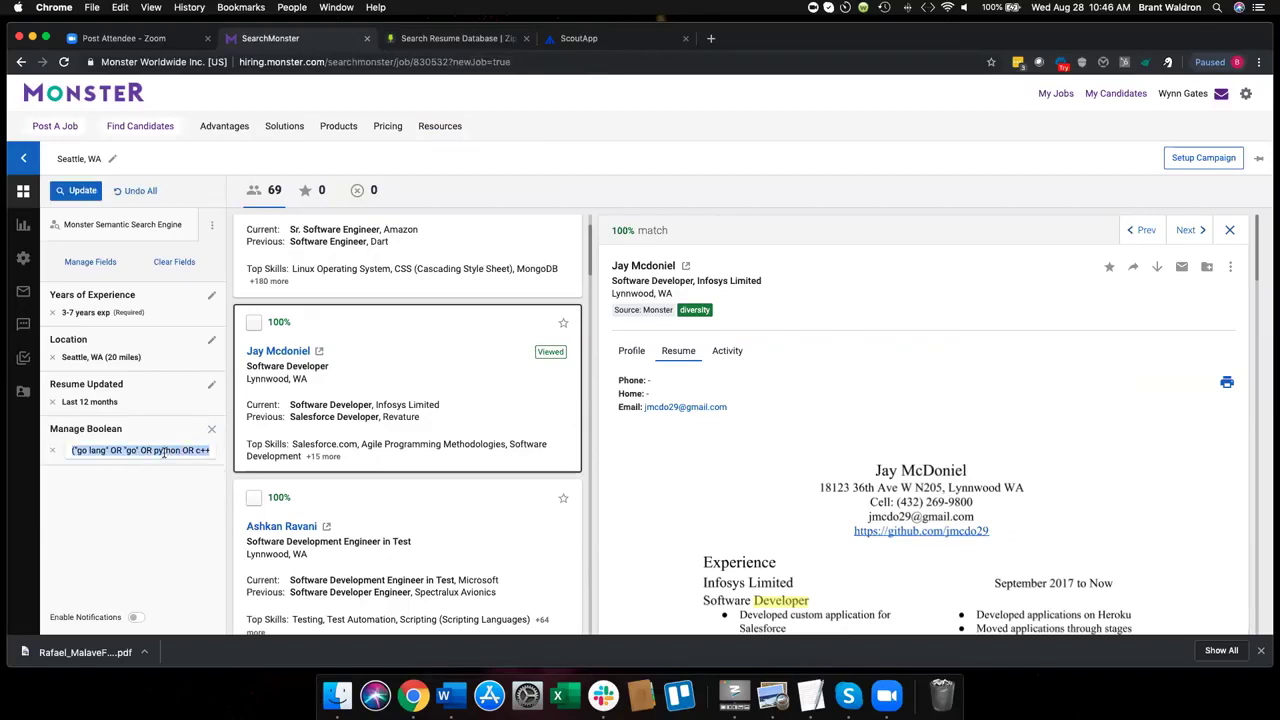
left_click(456, 40)
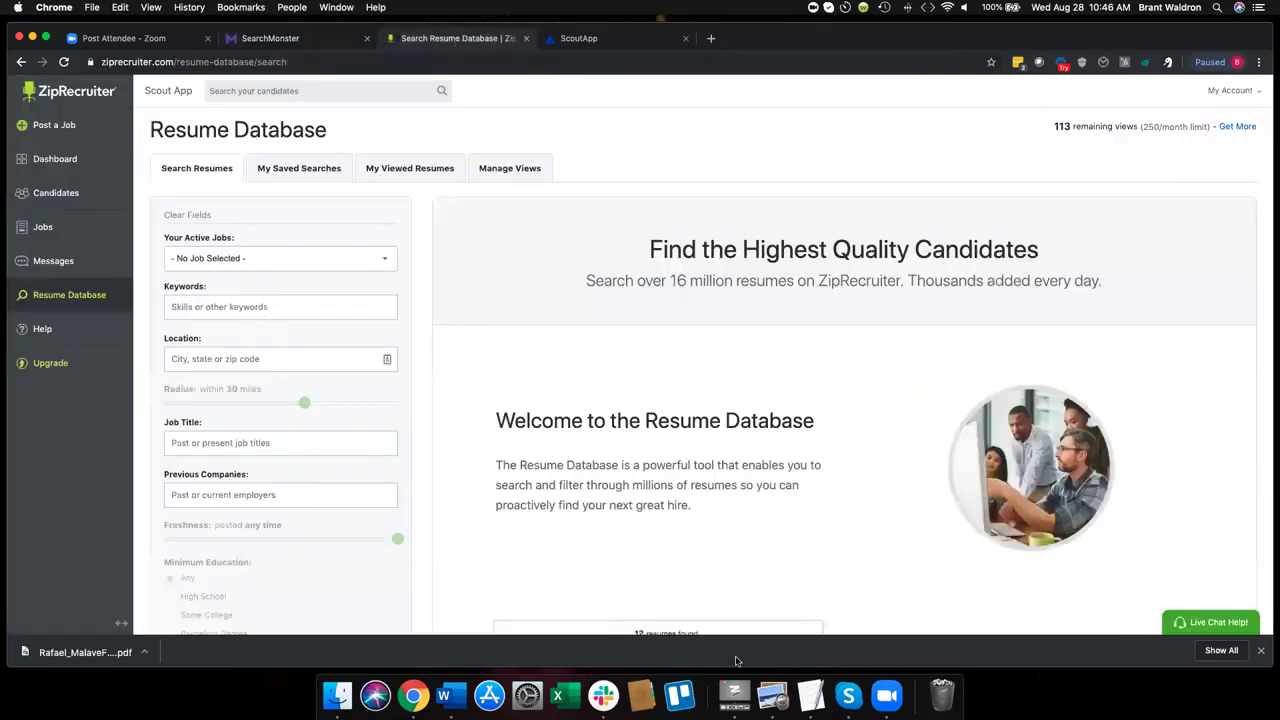
mouse_move(52, 299)
scroll(400, 265, "down", 1)
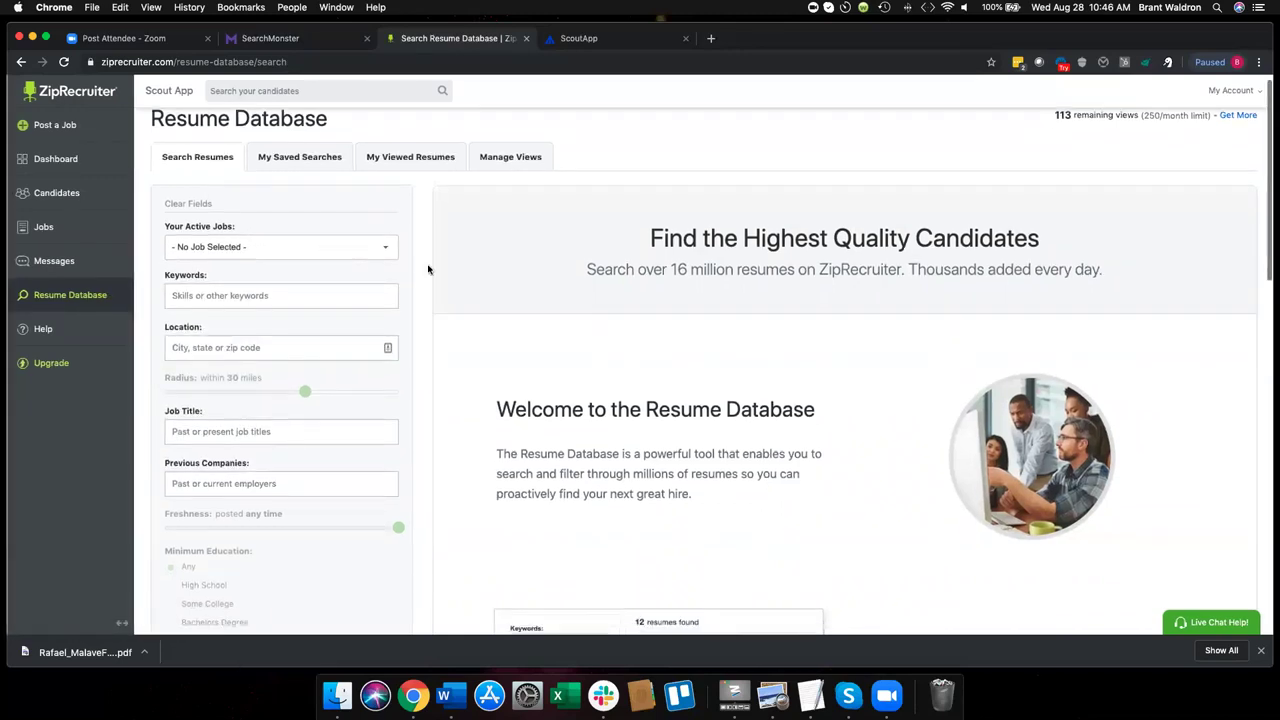
left_click(365, 297)
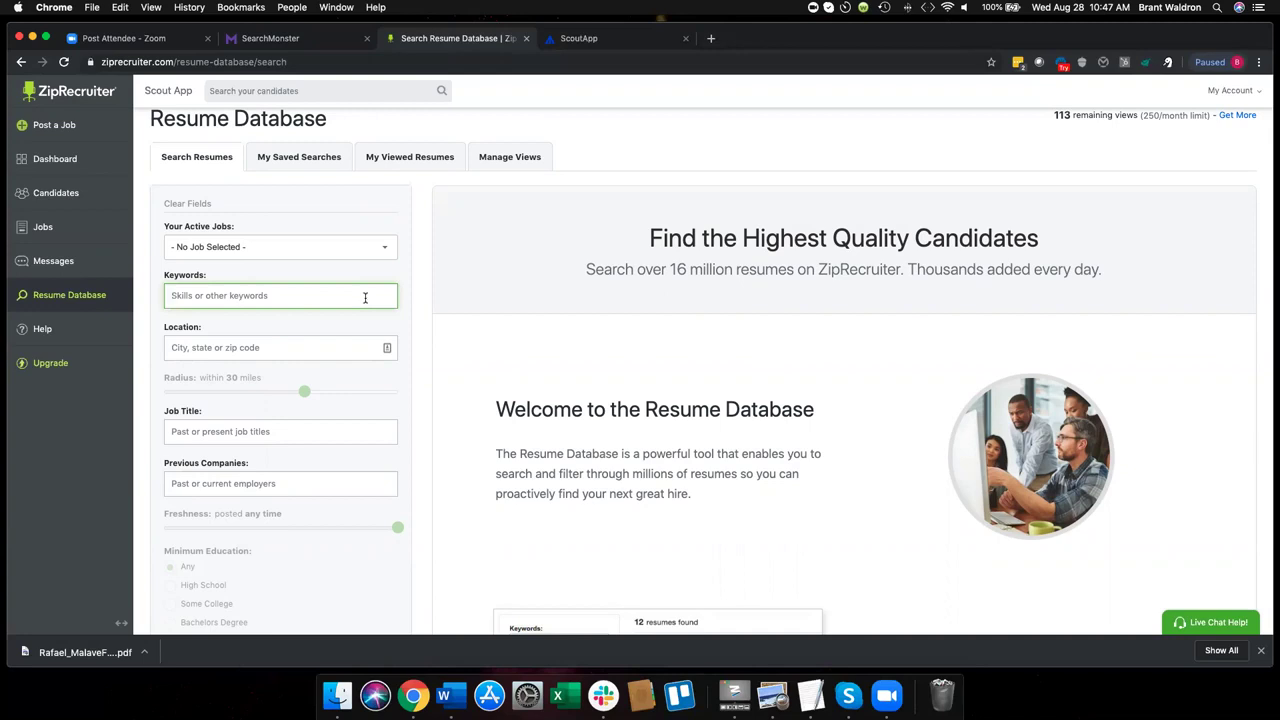
type("C++ AND")
key("Return")
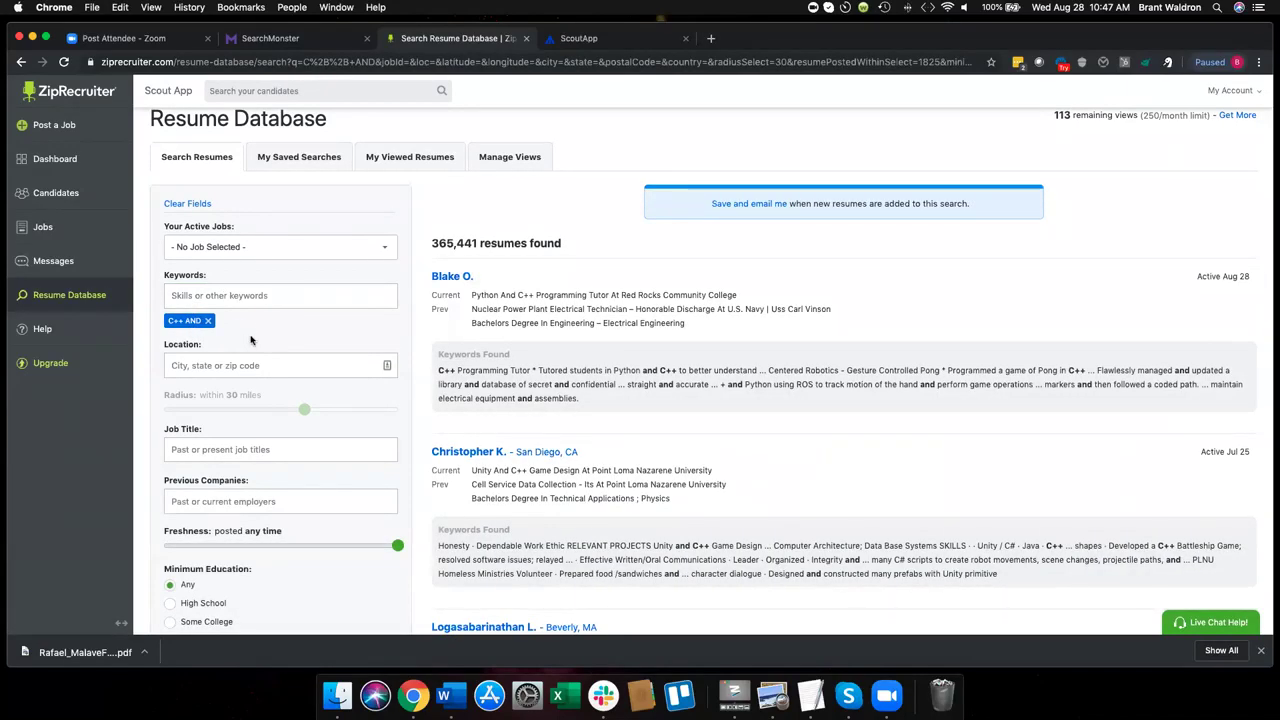
left_click(210, 298)
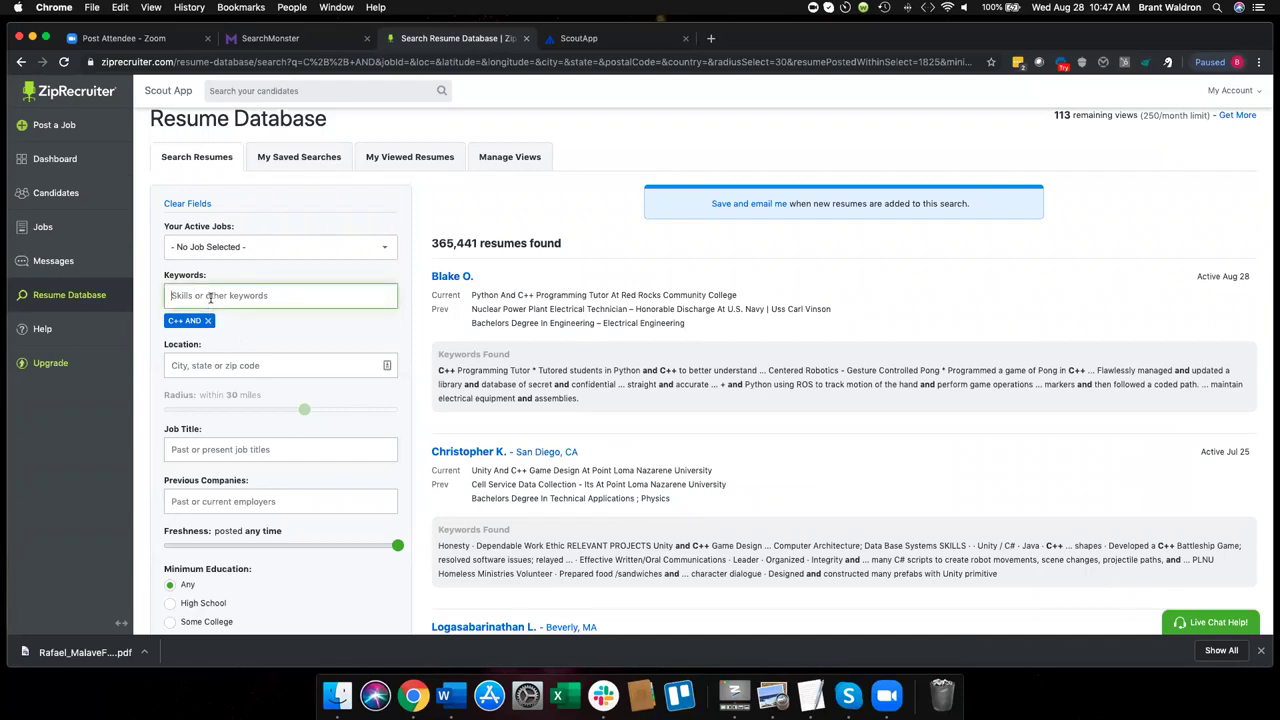
type("\"web ser")
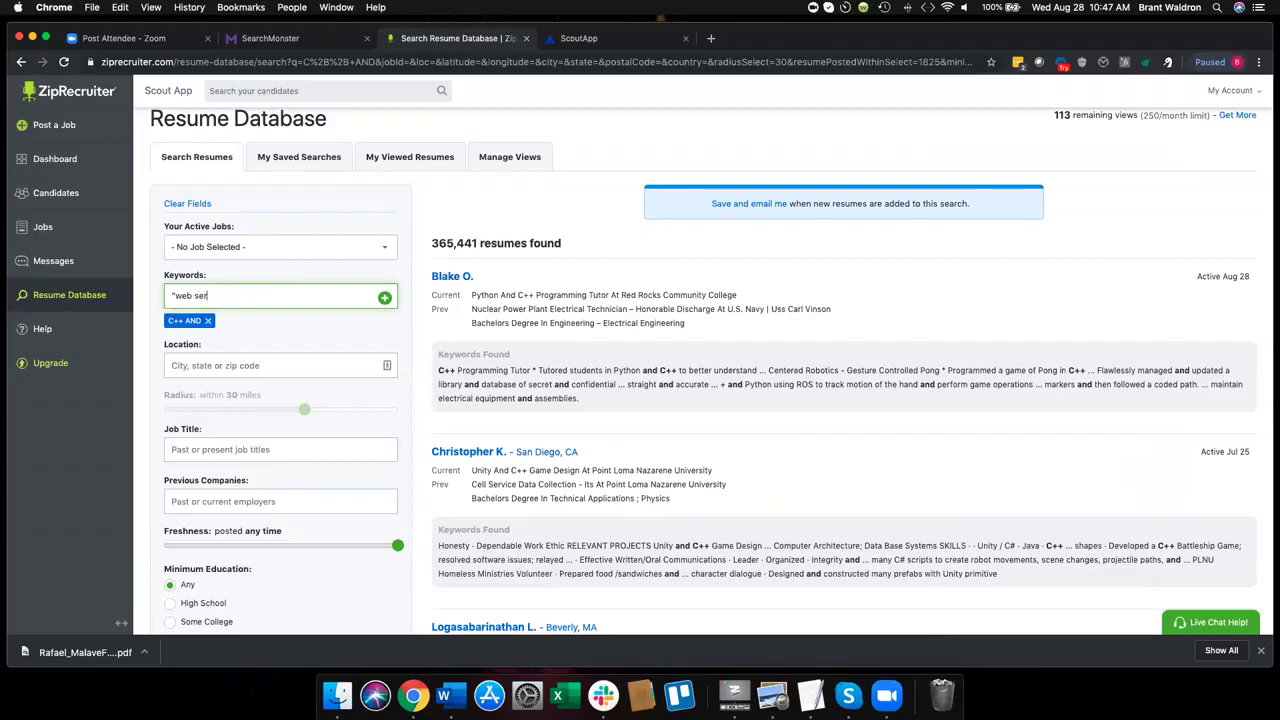
type("vices")
key("Return")
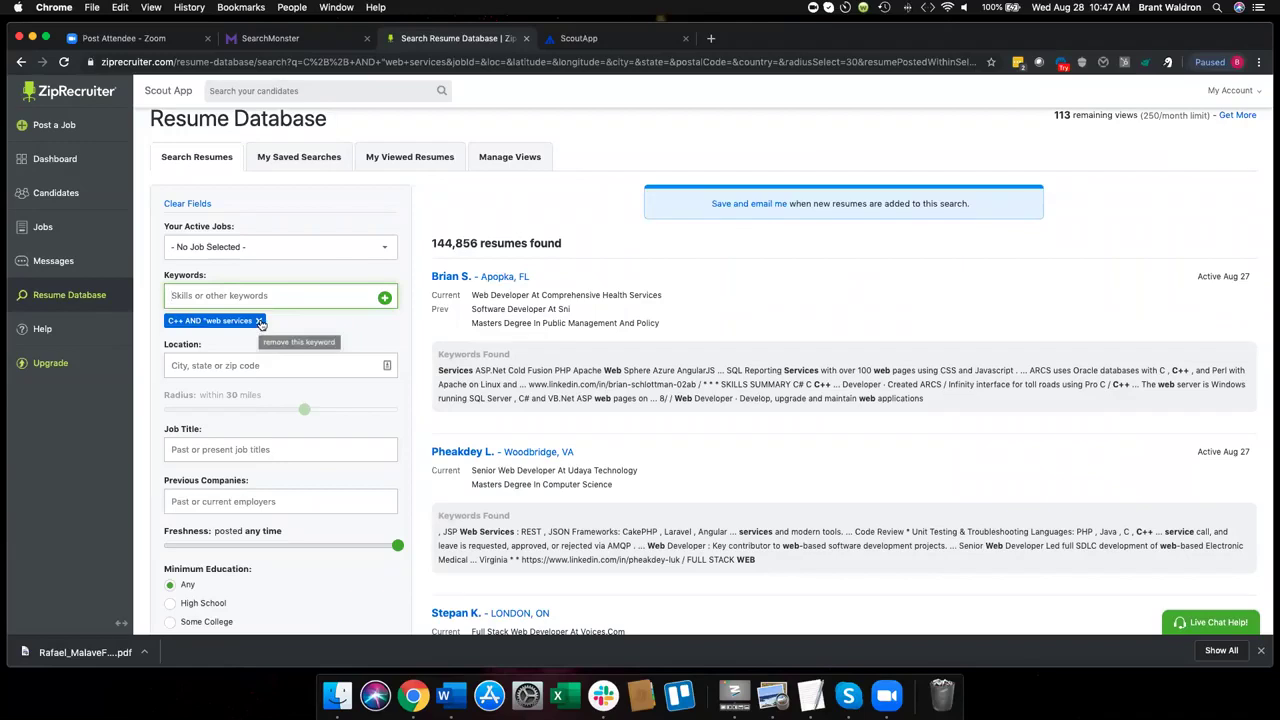
left_click(259, 321)
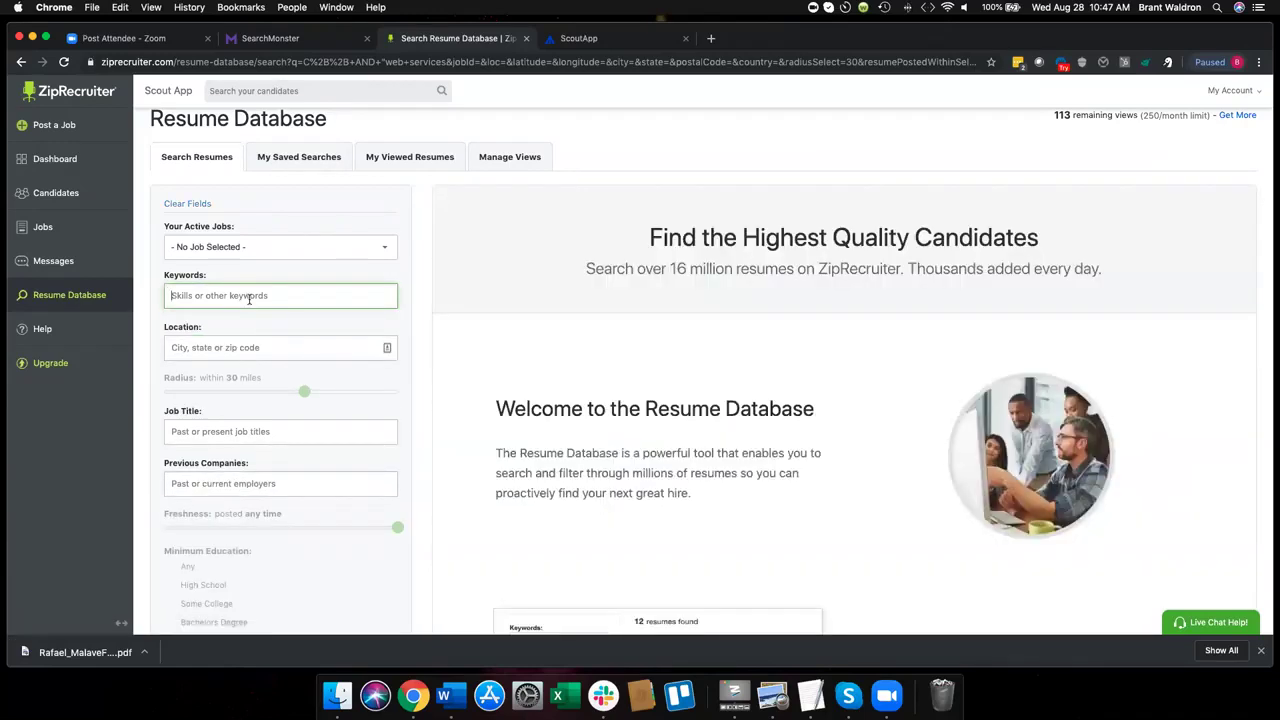
Step: Enter the copied Boolean query as keywords and set the location to San Francisco, CA USA
key("super+v")
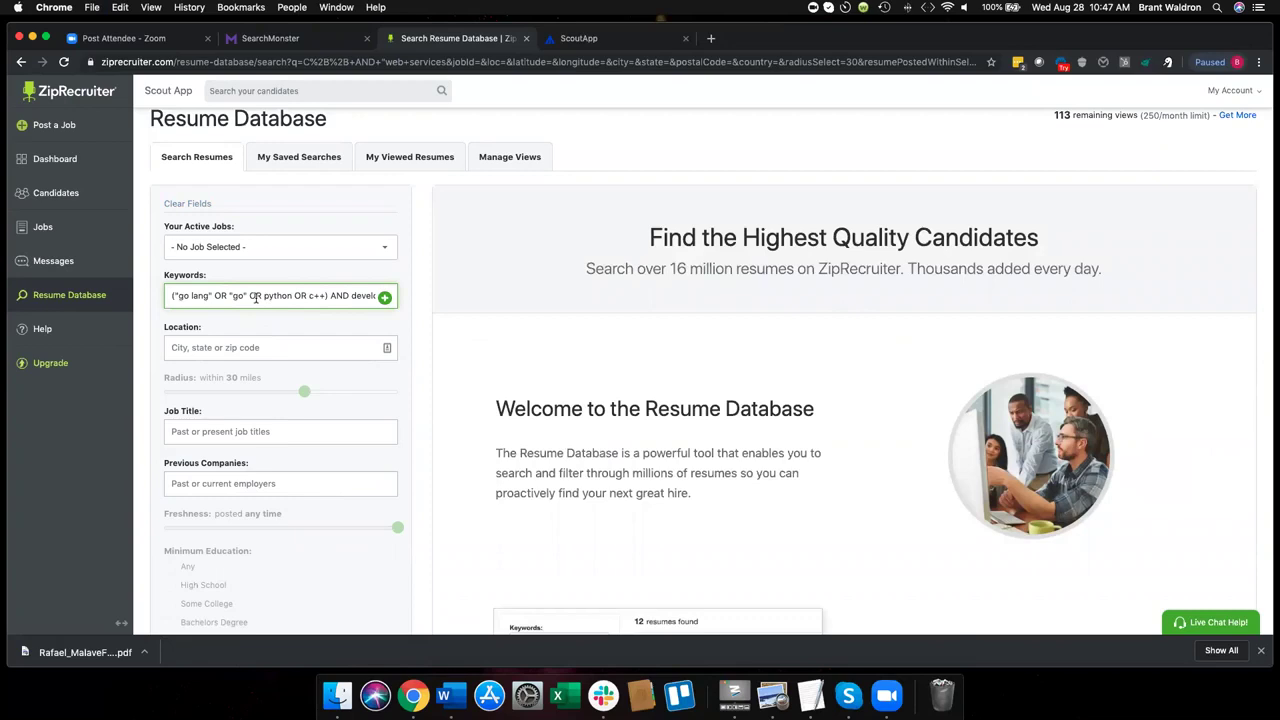
key("super+Right")
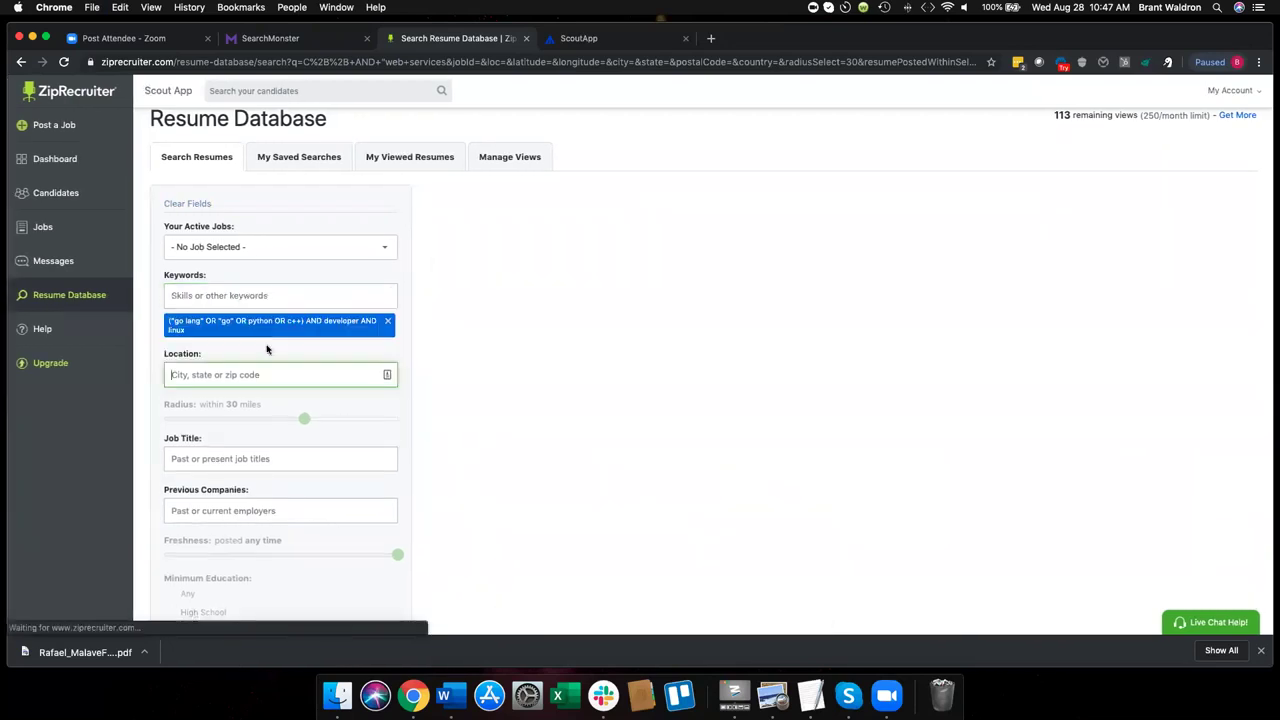
type("san fr")
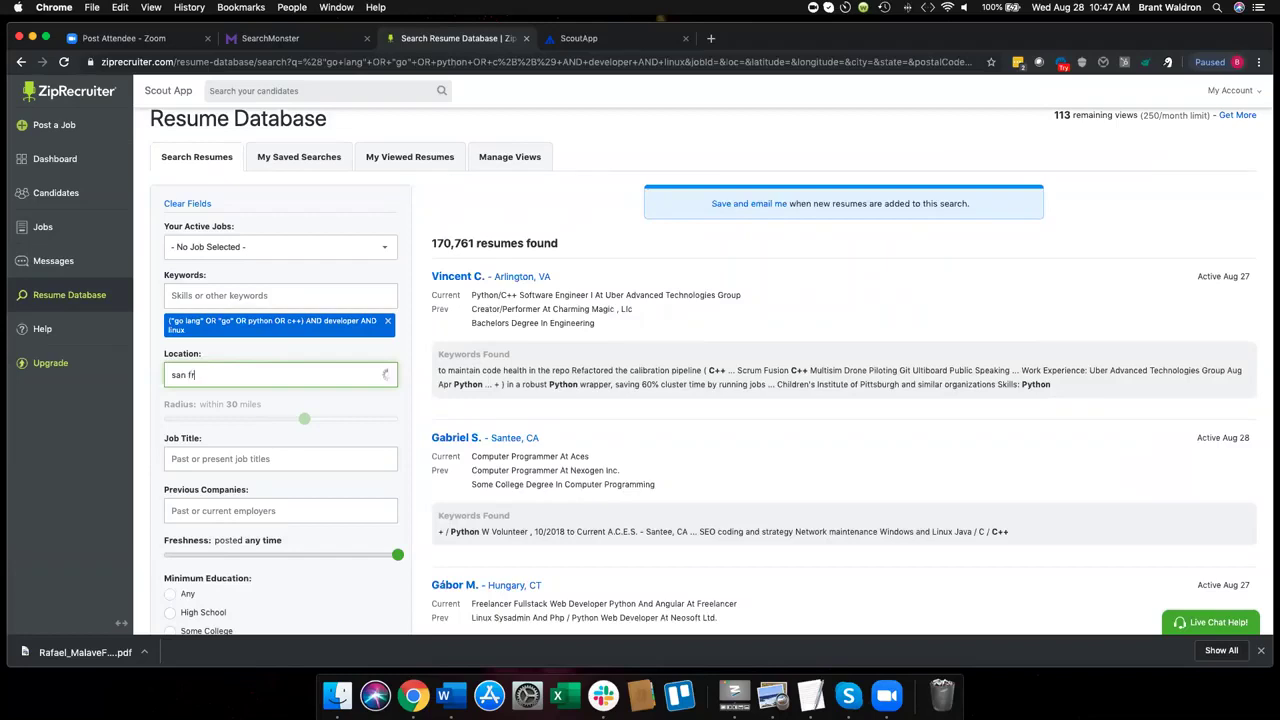
key("Down")
key("Return")
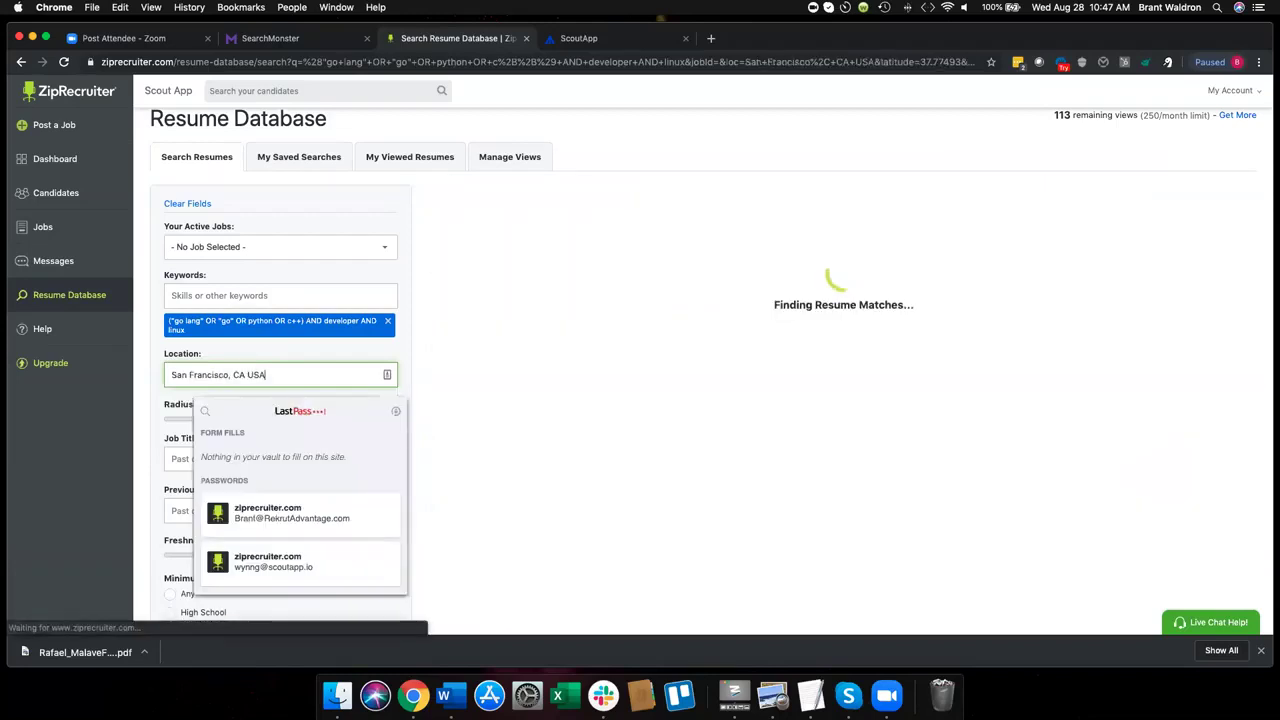
left_click(453, 371)
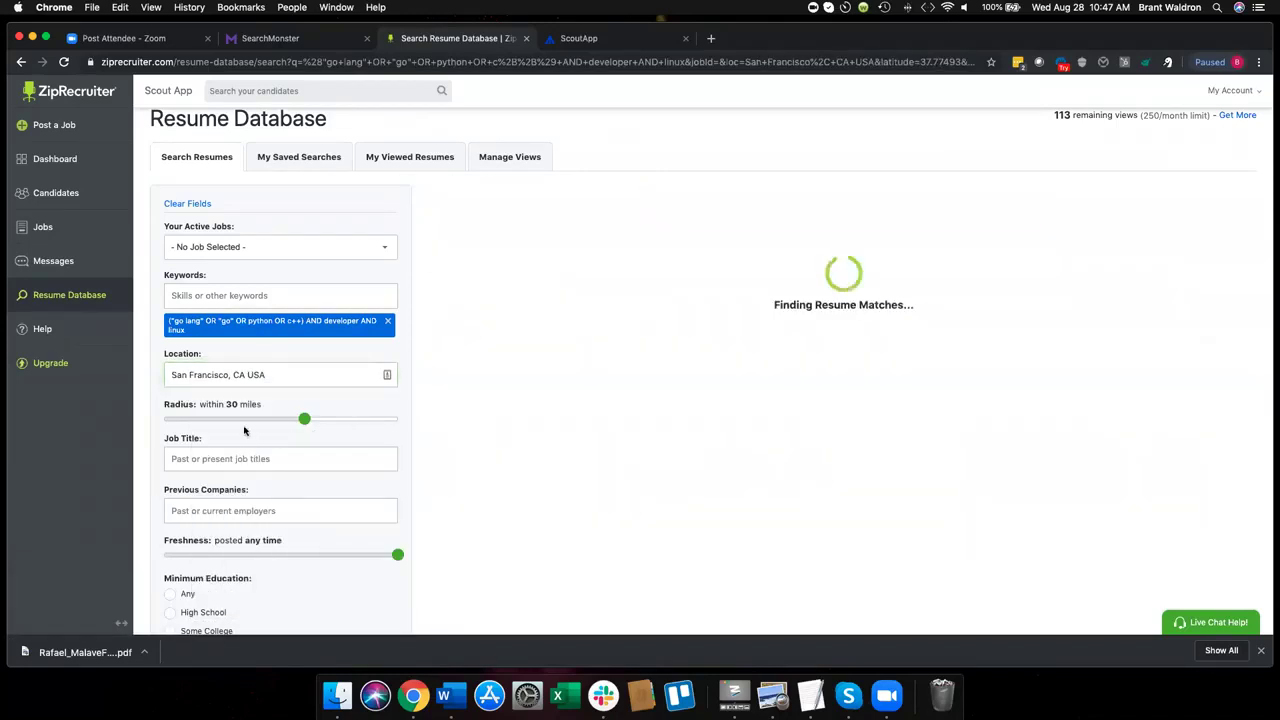
scroll(295, 384, "down", 2)
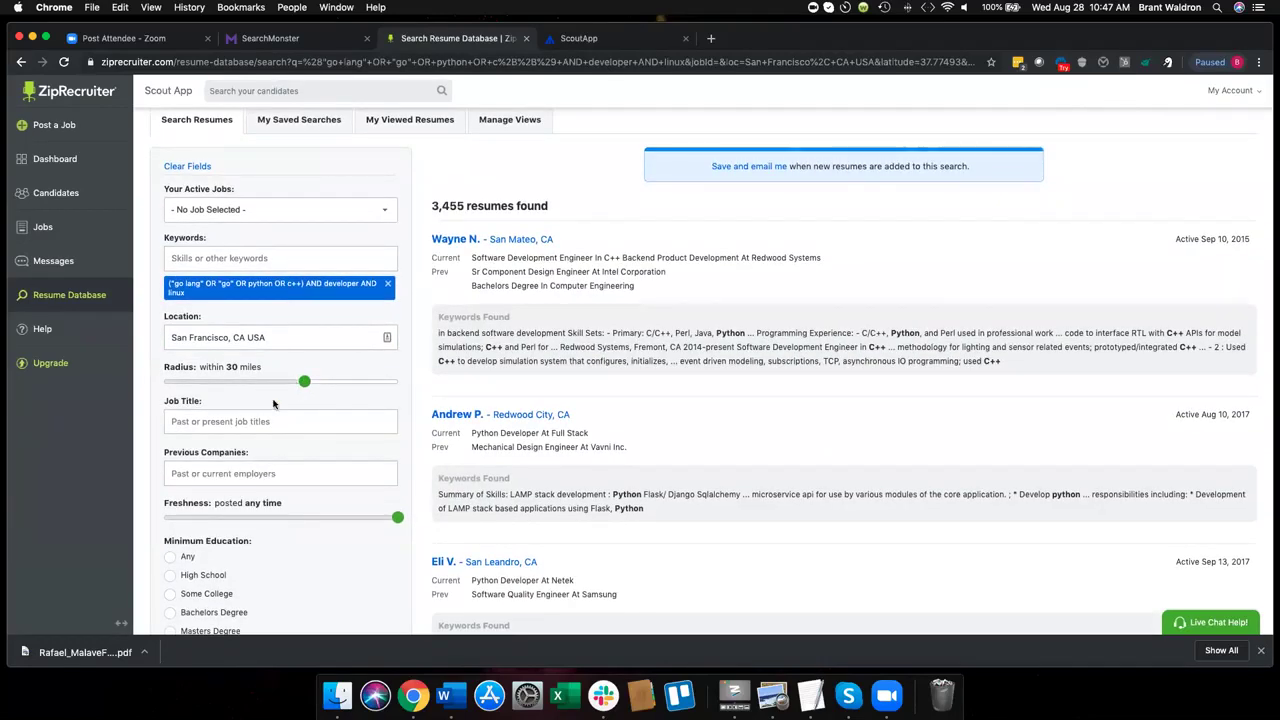
left_click(258, 419)
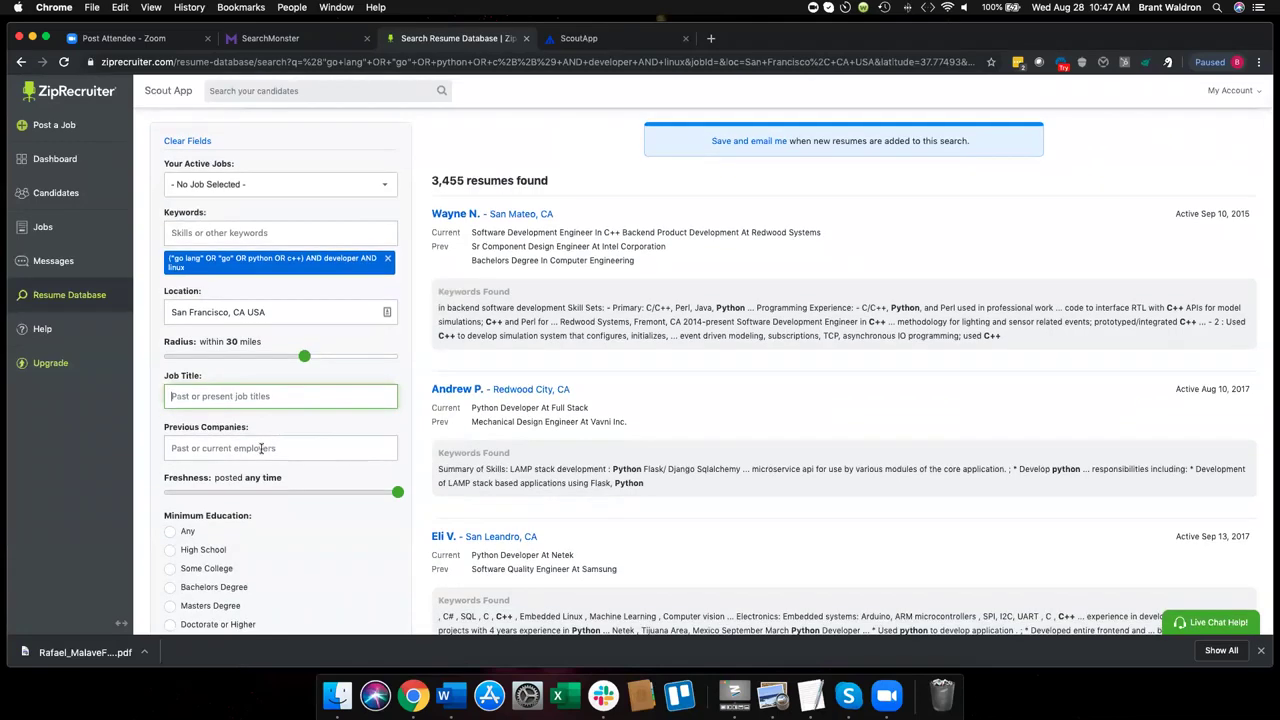
Step: Set freshness to 90 days, require a Bachelors Degree, and limit experience to 2–9 years
scroll(240, 400, "down", 3)
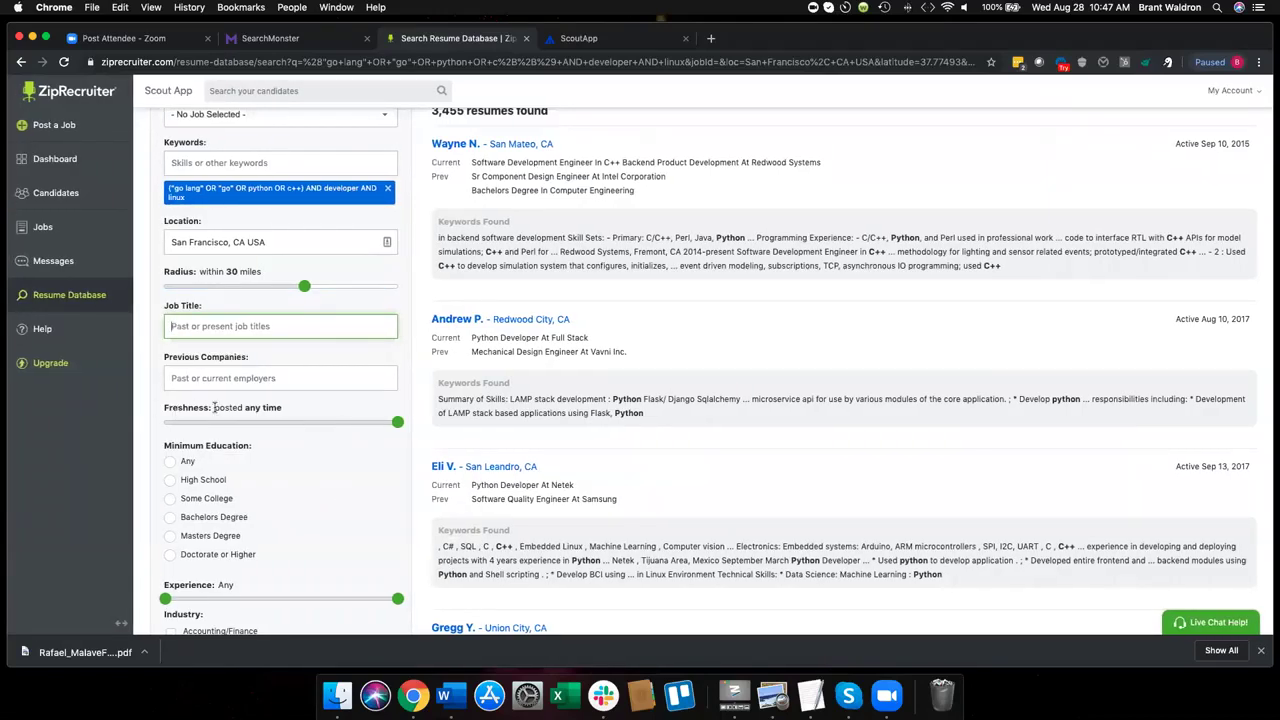
left_click_drag(213, 407, 288, 409)
left_click(300, 422)
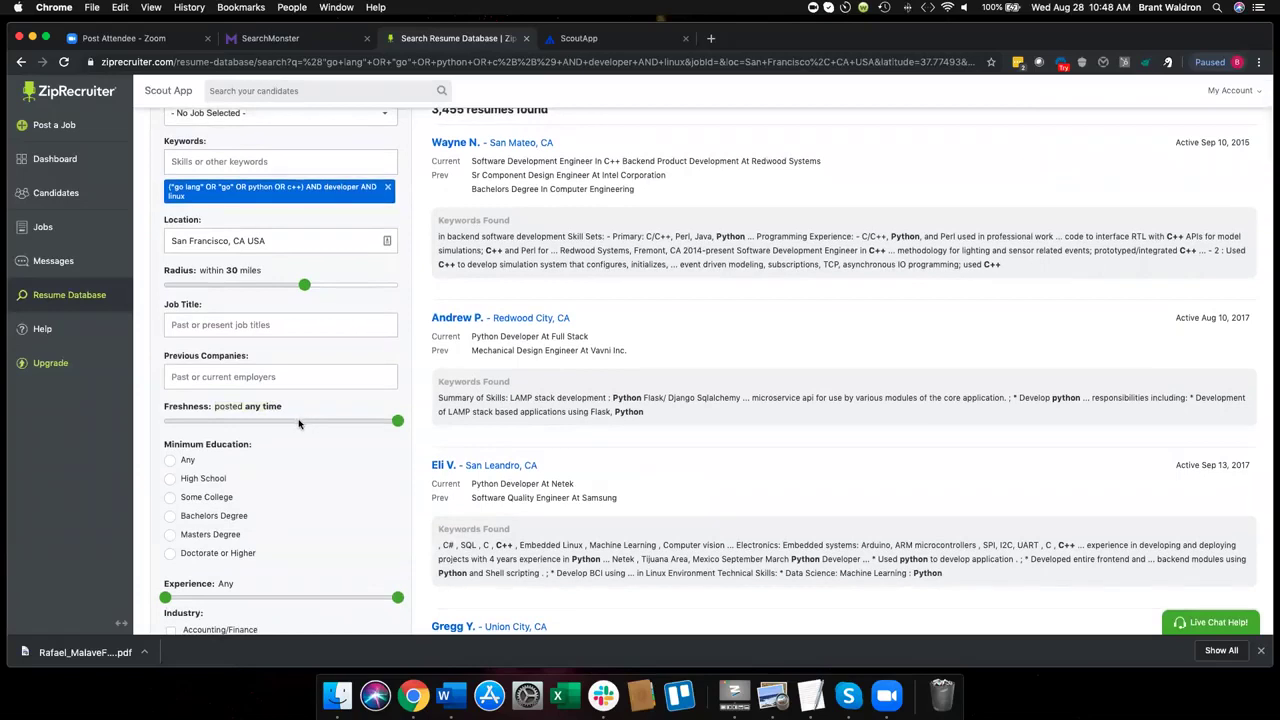
left_click(298, 422)
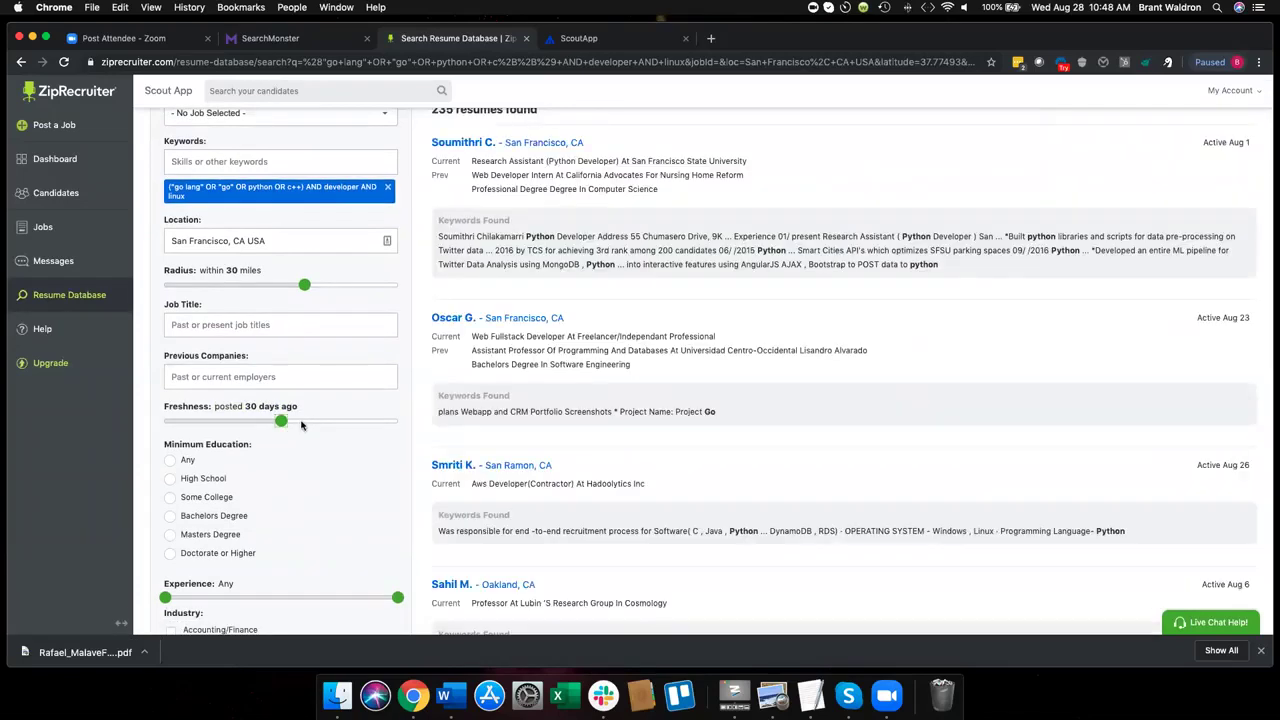
left_click_drag(283, 421, 318, 421)
scroll(293, 466, "down", 3)
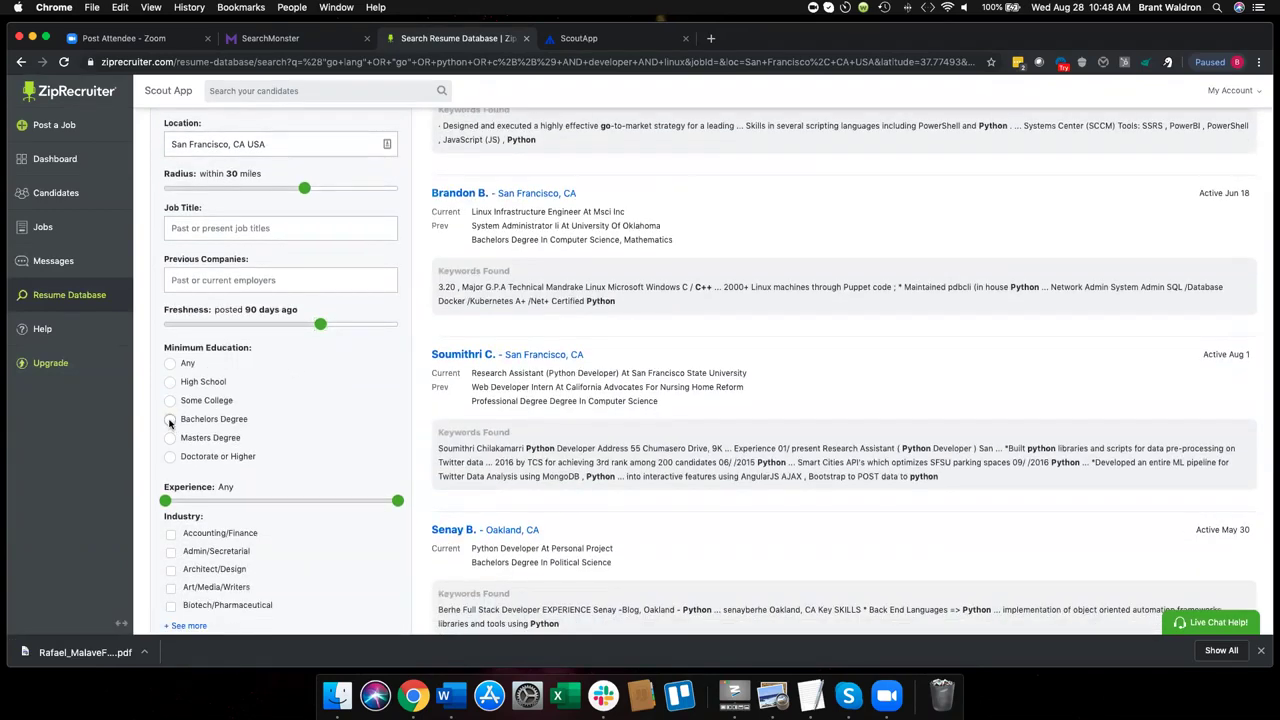
left_click(170, 420)
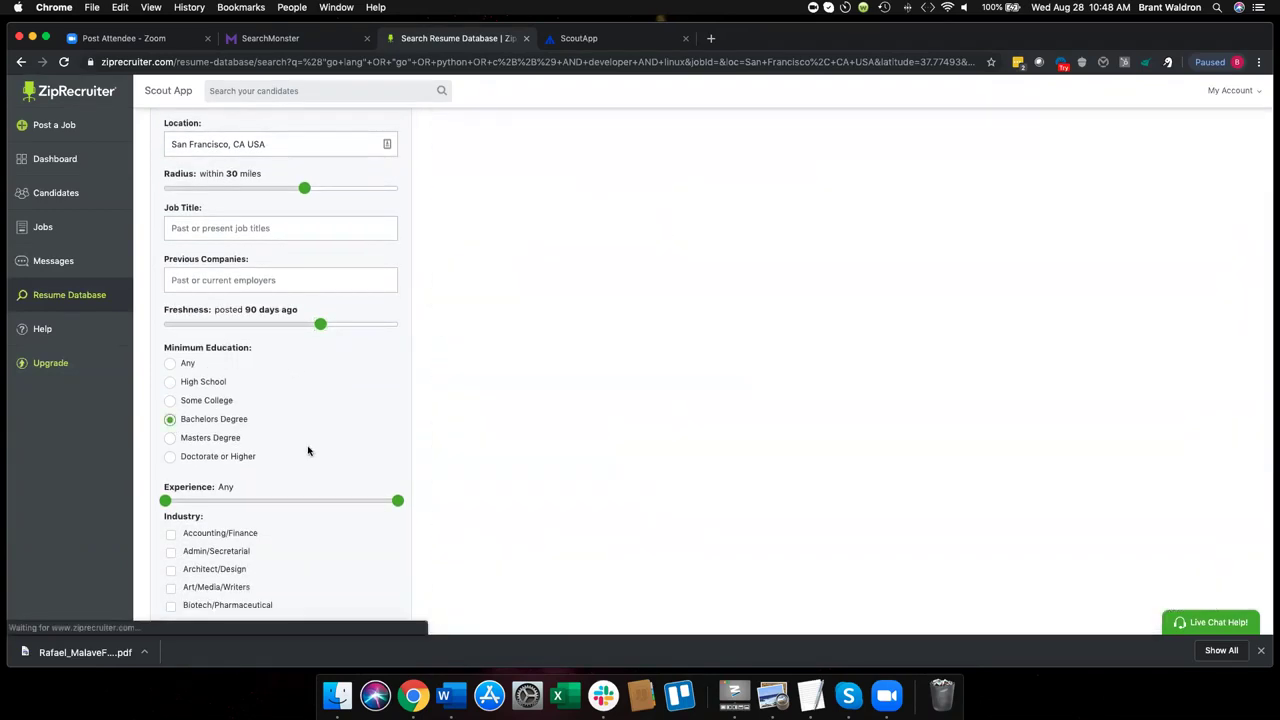
scroll(309, 449, "down", 4)
left_click_drag(183, 382, 207, 381)
left_click_drag(398, 380, 355, 380)
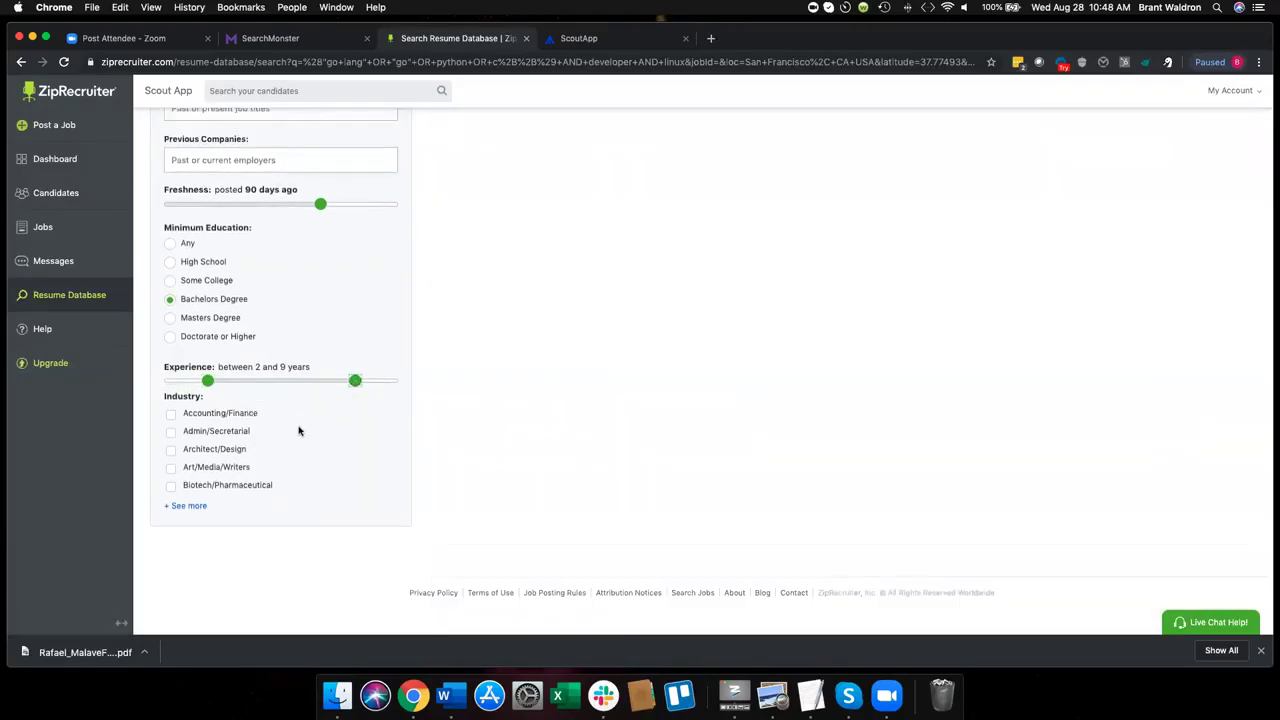
Step: Reload the 19 results and unlock the Pinole, CA application developer's full resume
left_click(245, 412)
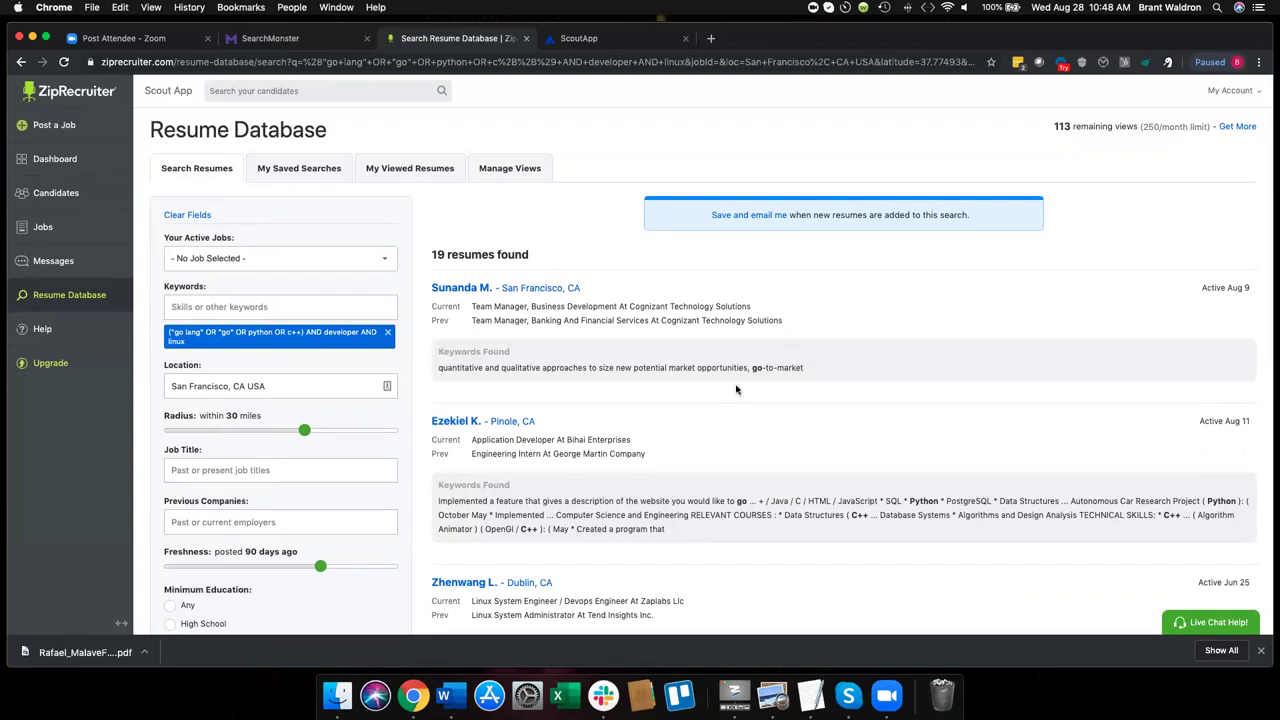
scroll(736, 389, "down", 1)
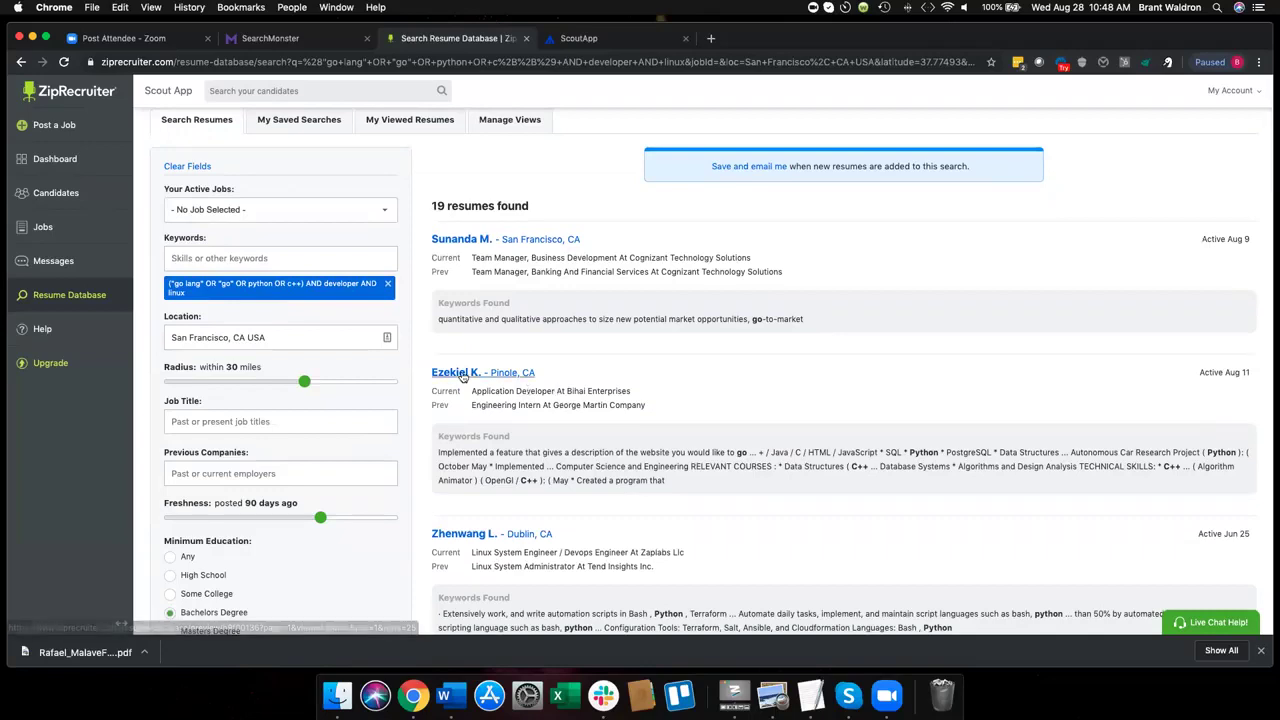
left_click(462, 374)
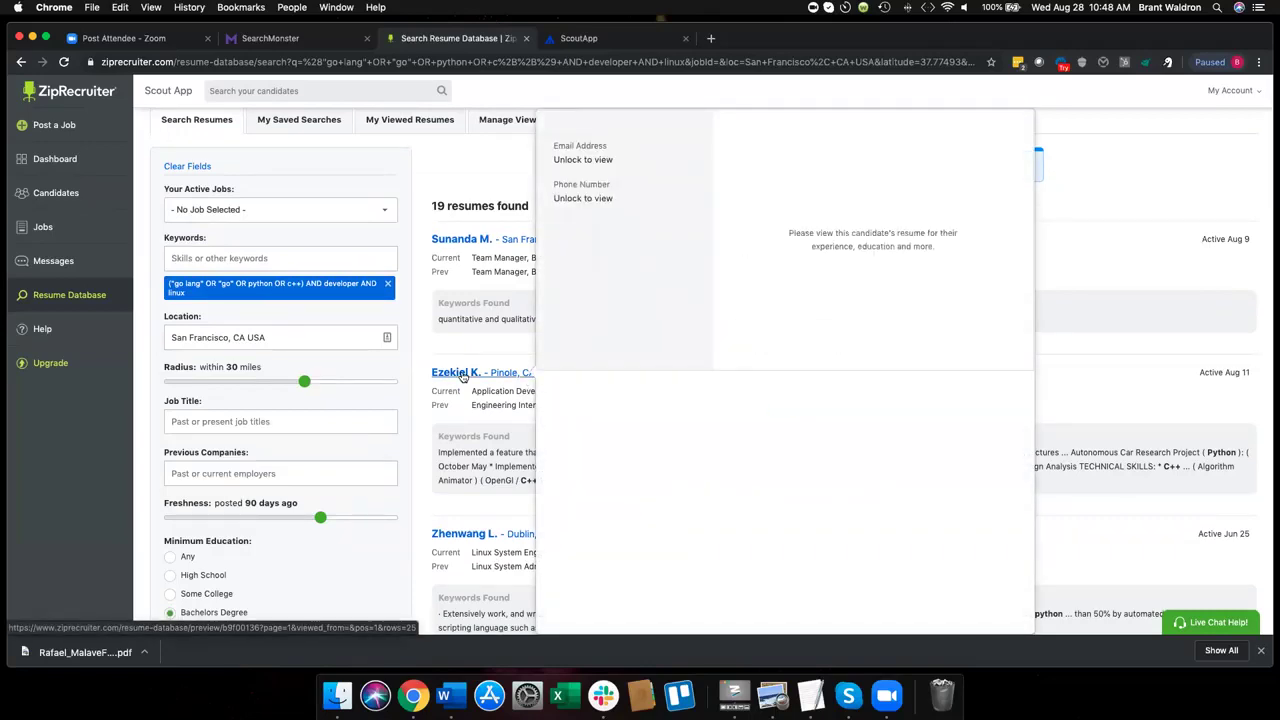
left_click(462, 374)
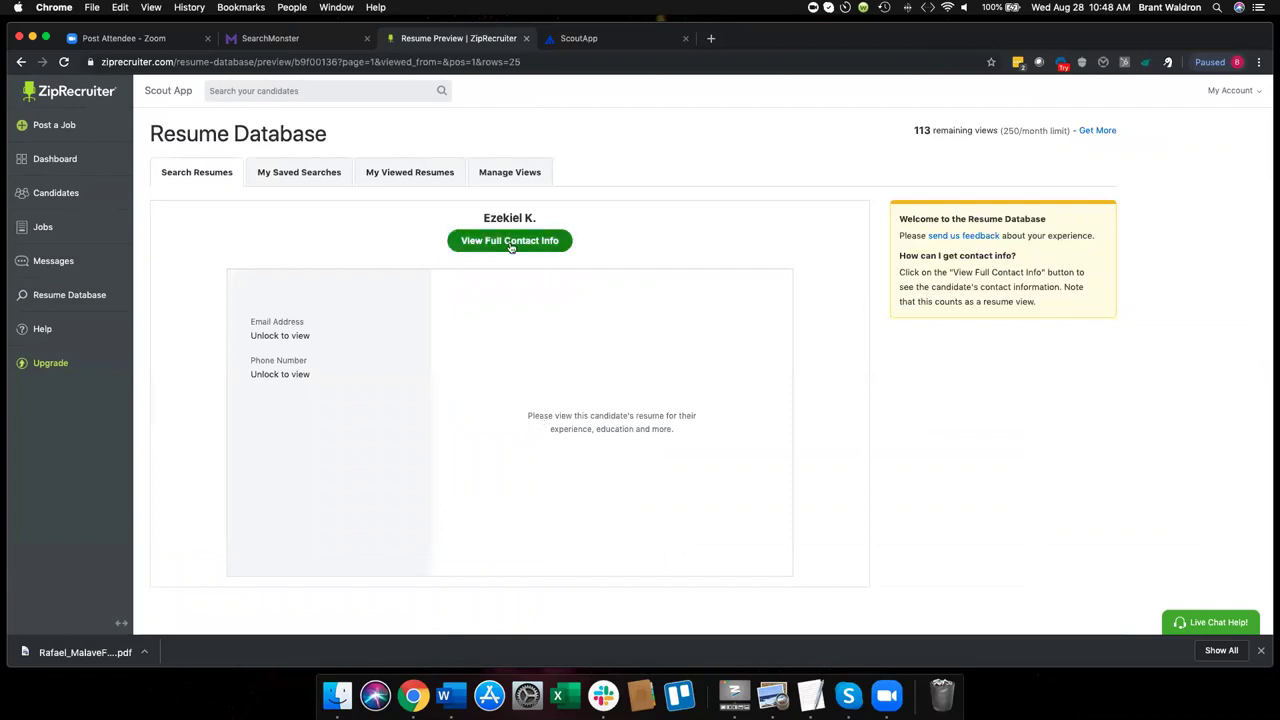
left_click(508, 248)
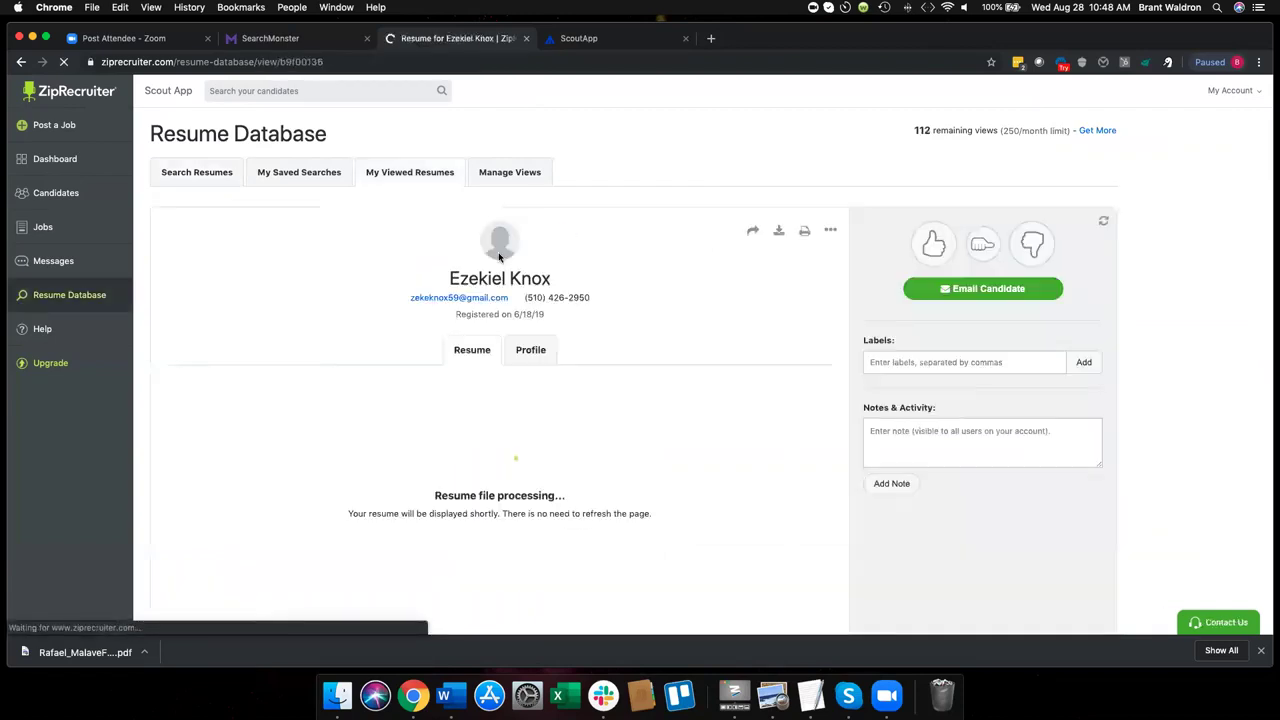
Step: Read through the UC Merced computer science graduate's resume and scroll back up
scroll(247, 297, "down", 4)
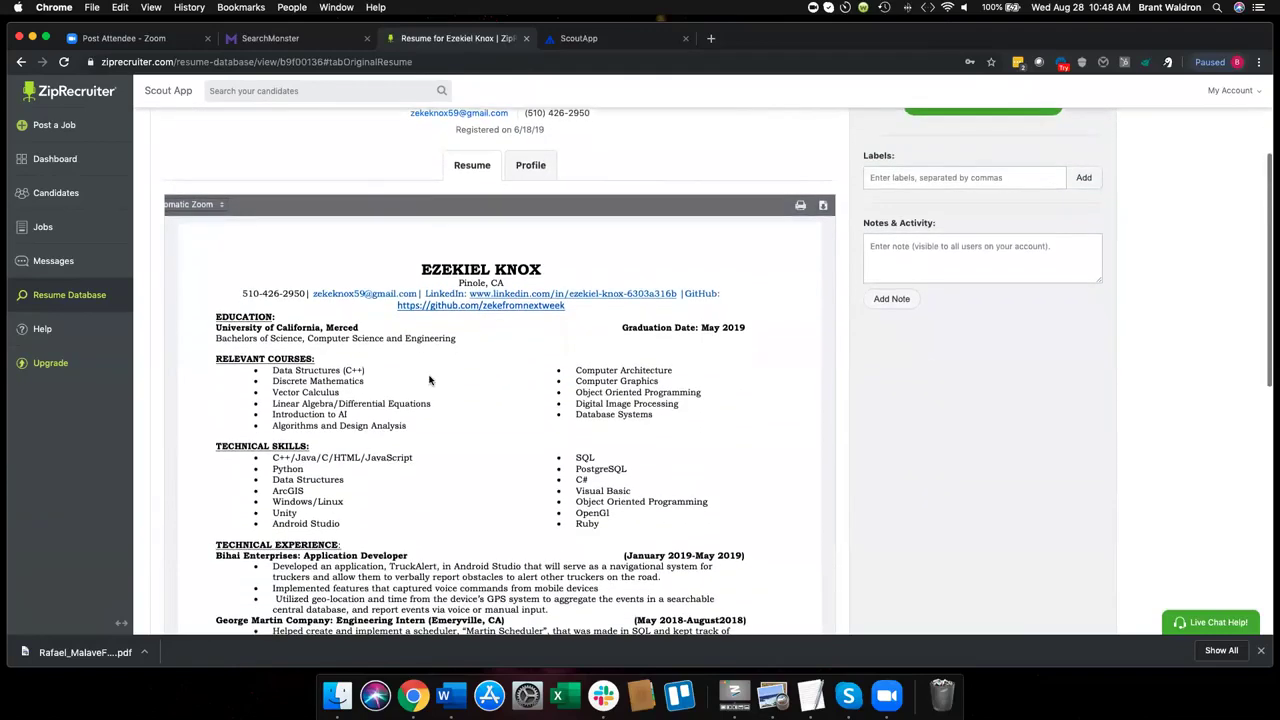
scroll(204, 545, "down", 1)
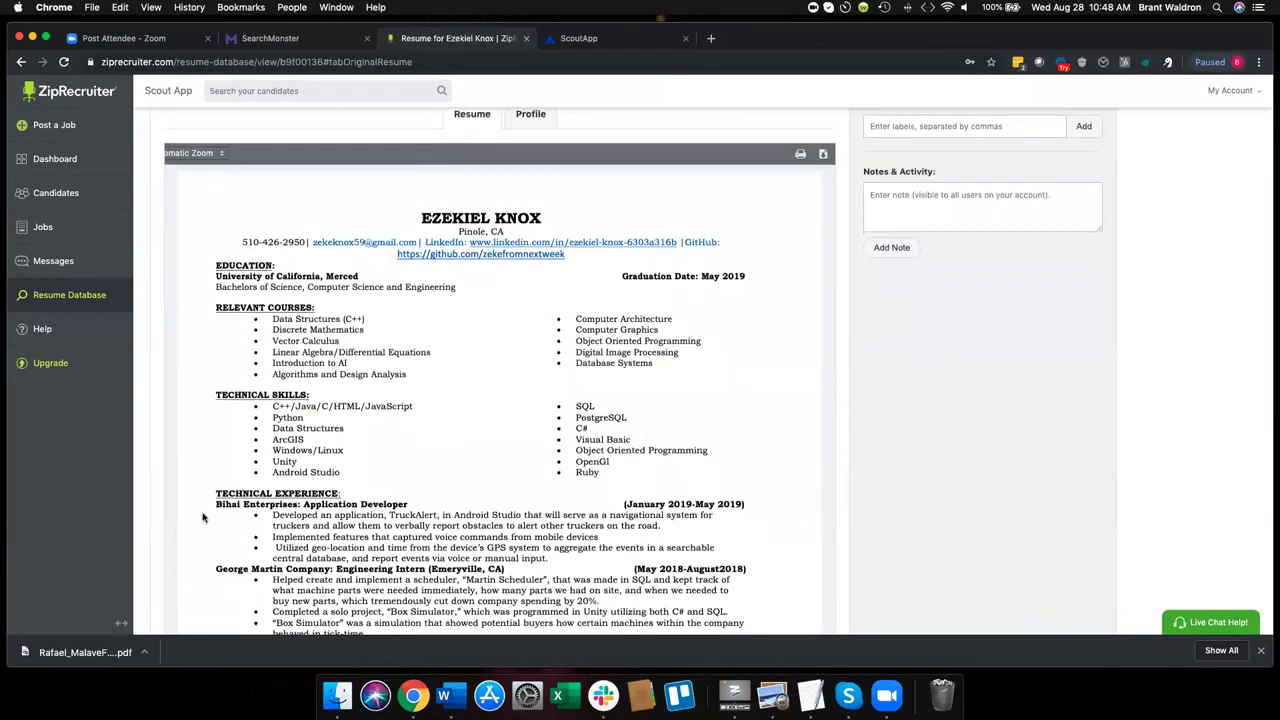
scroll(204, 520, "down", 2)
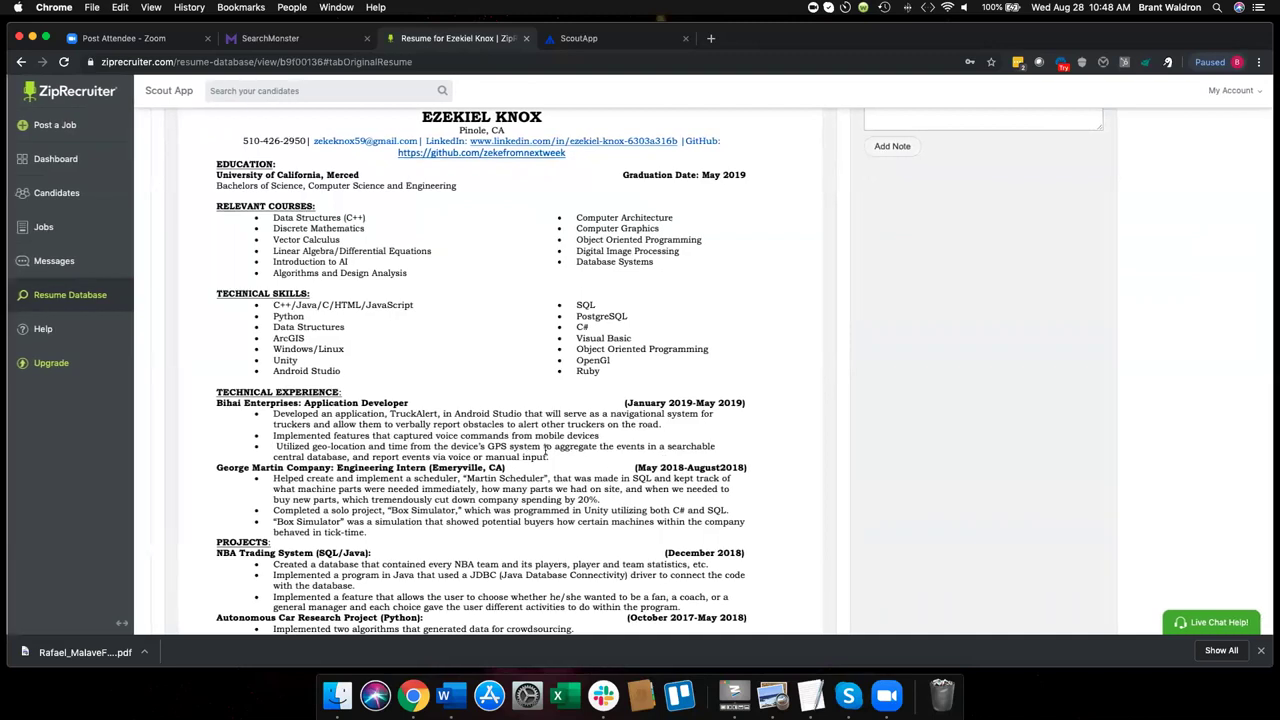
scroll(593, 446, "down", 1)
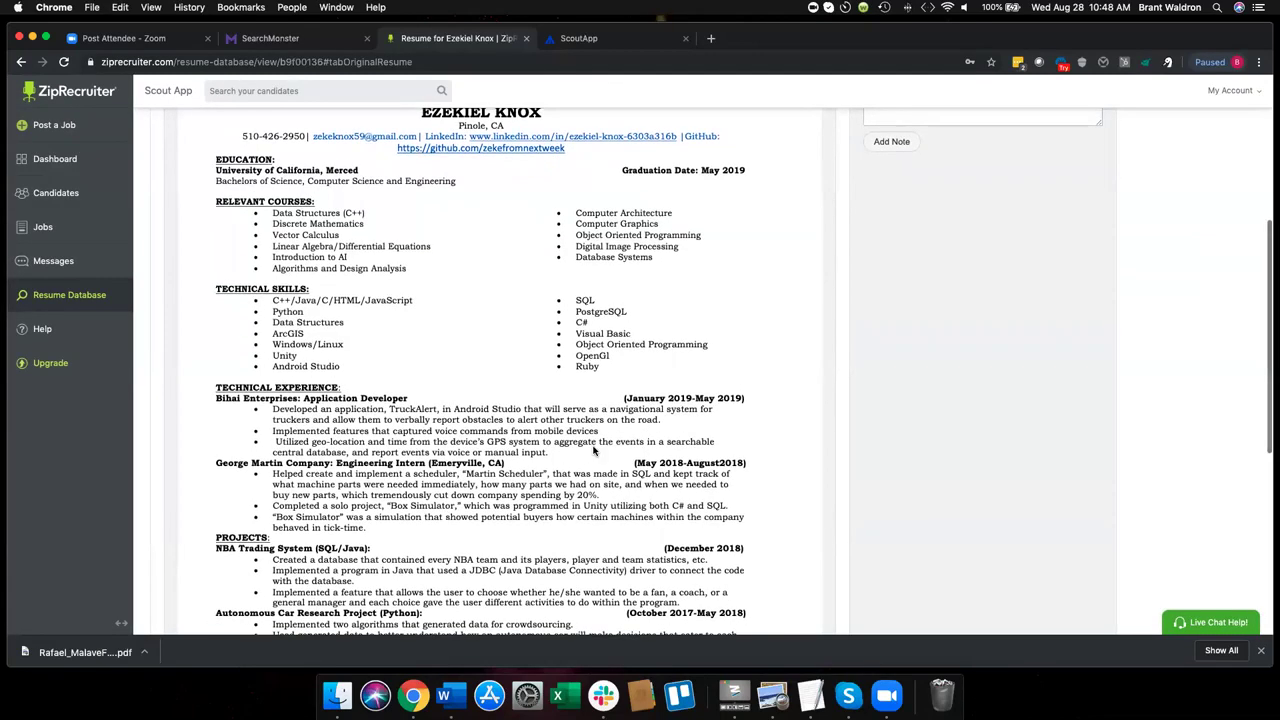
scroll(594, 450, "down", 3)
scroll(593, 450, "down", 2)
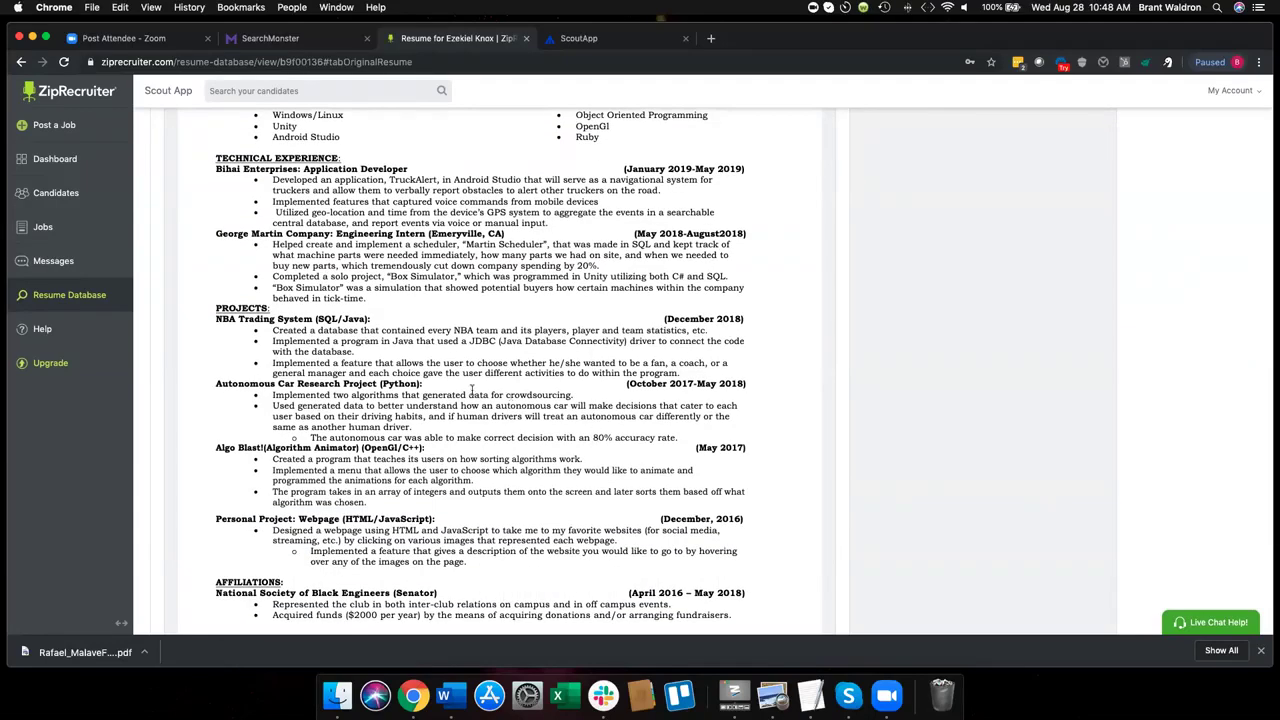
scroll(474, 395, "up", 1)
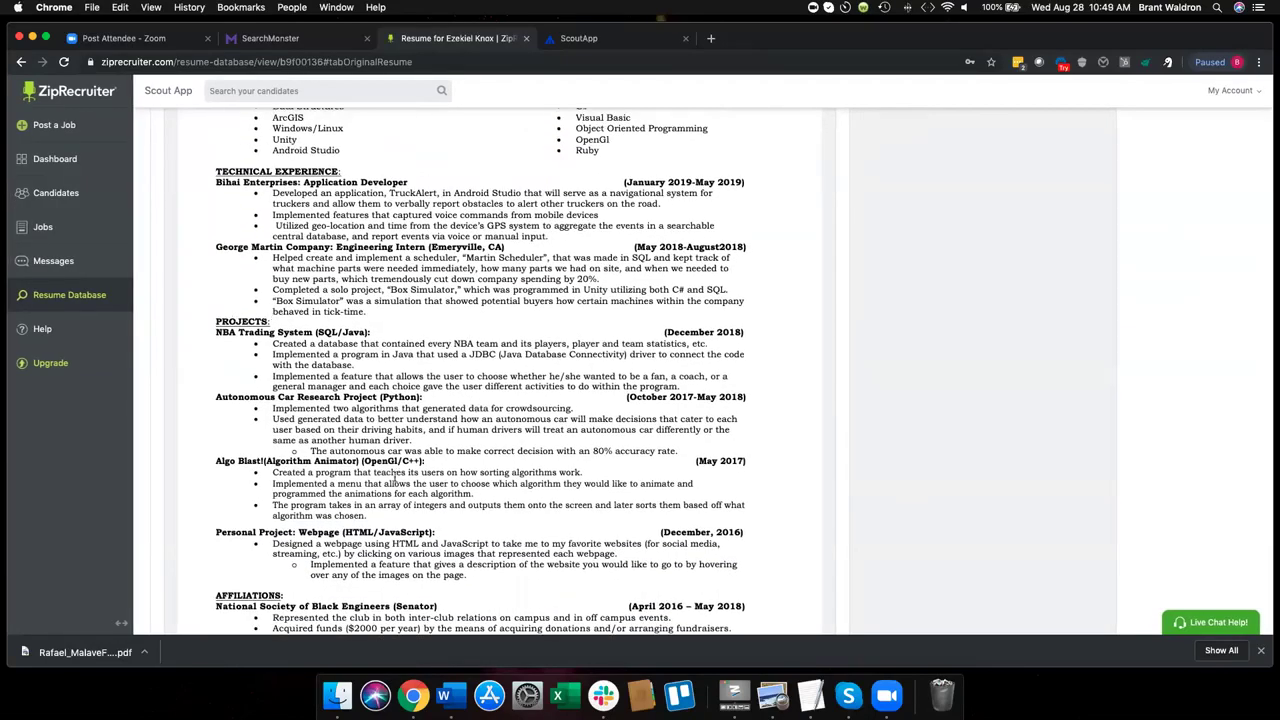
scroll(394, 478, "down", 5)
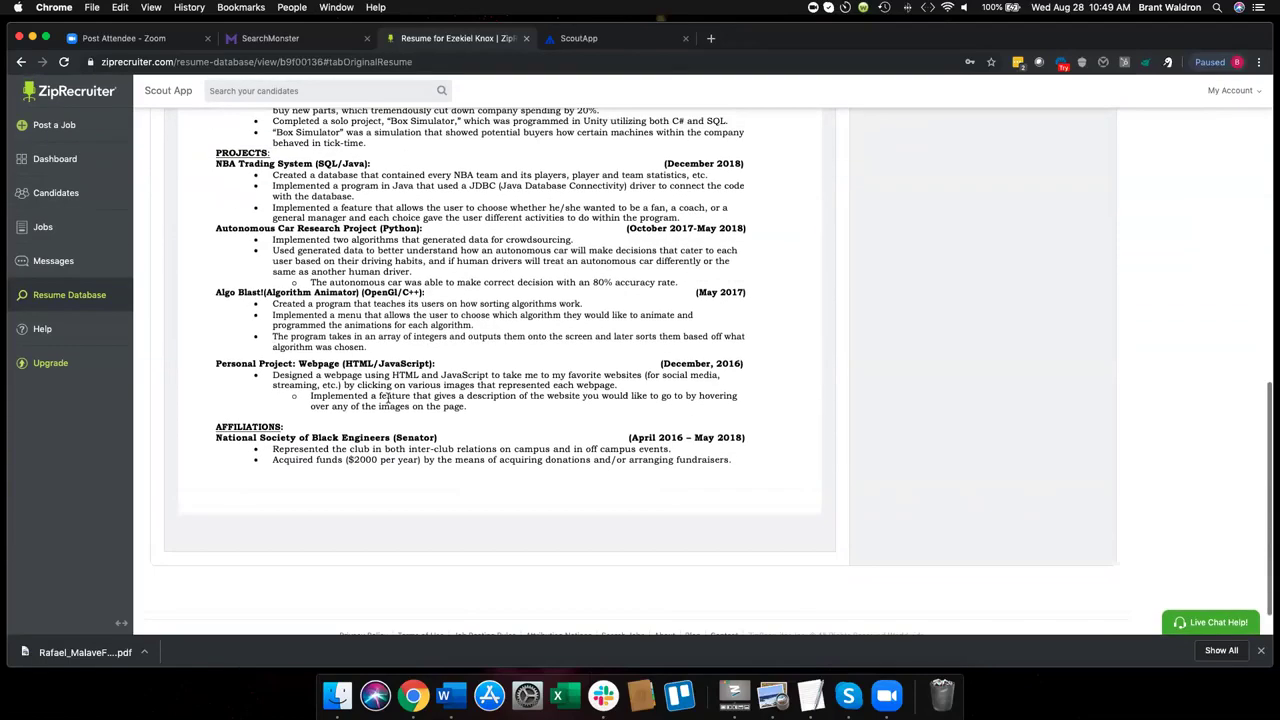
scroll(420, 397, "up", 10)
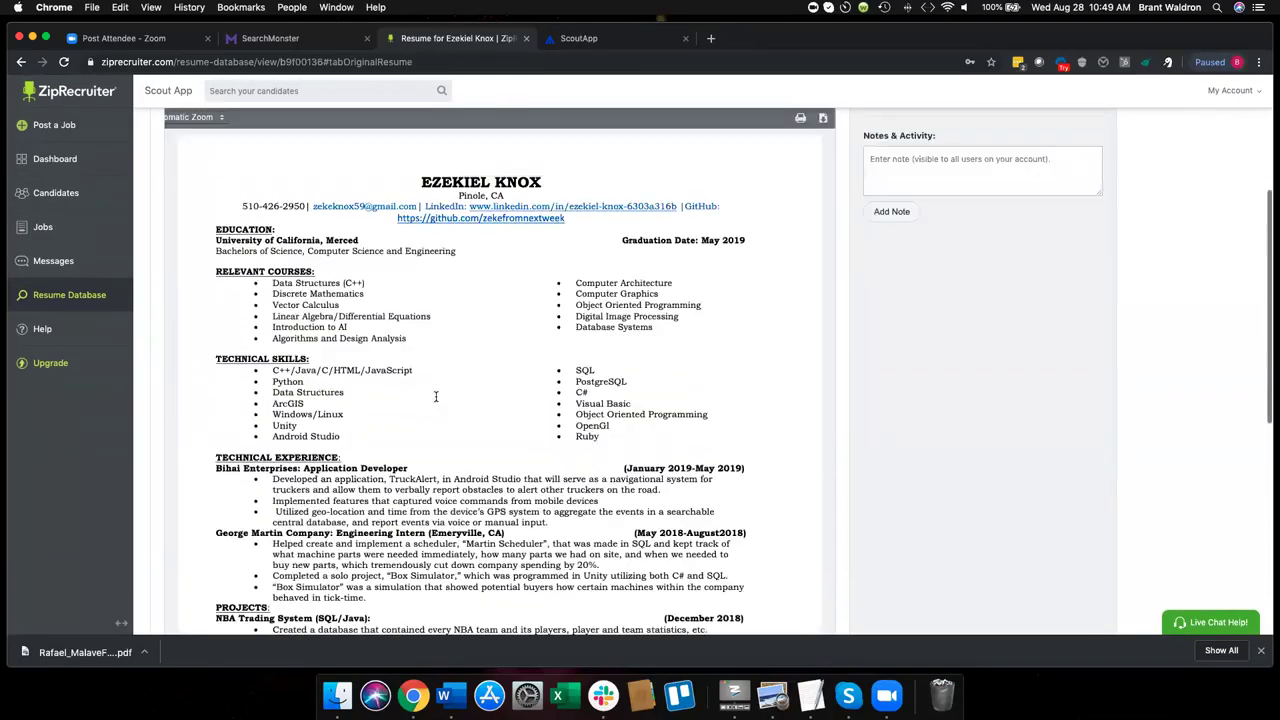
scroll(435, 397, "up", 6)
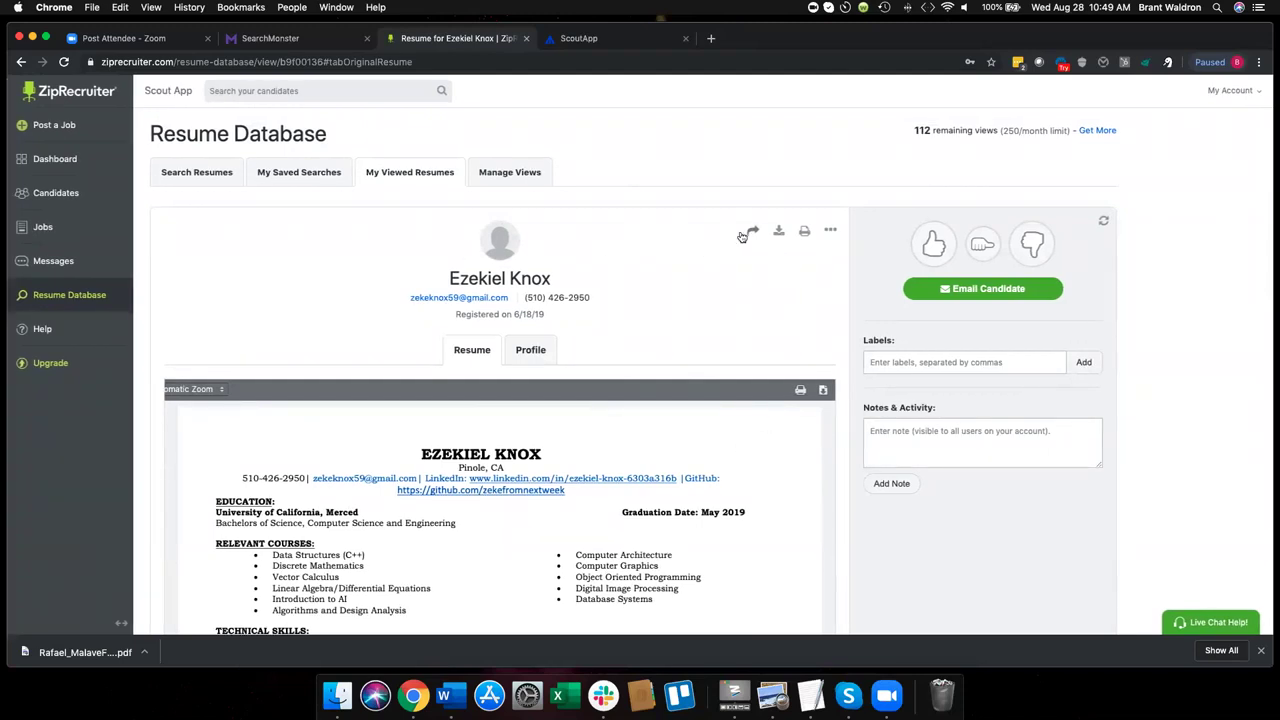
Step: Start forwarding the resume by email, then cancel the Forward Resume dialog without sending
left_click(754, 233)
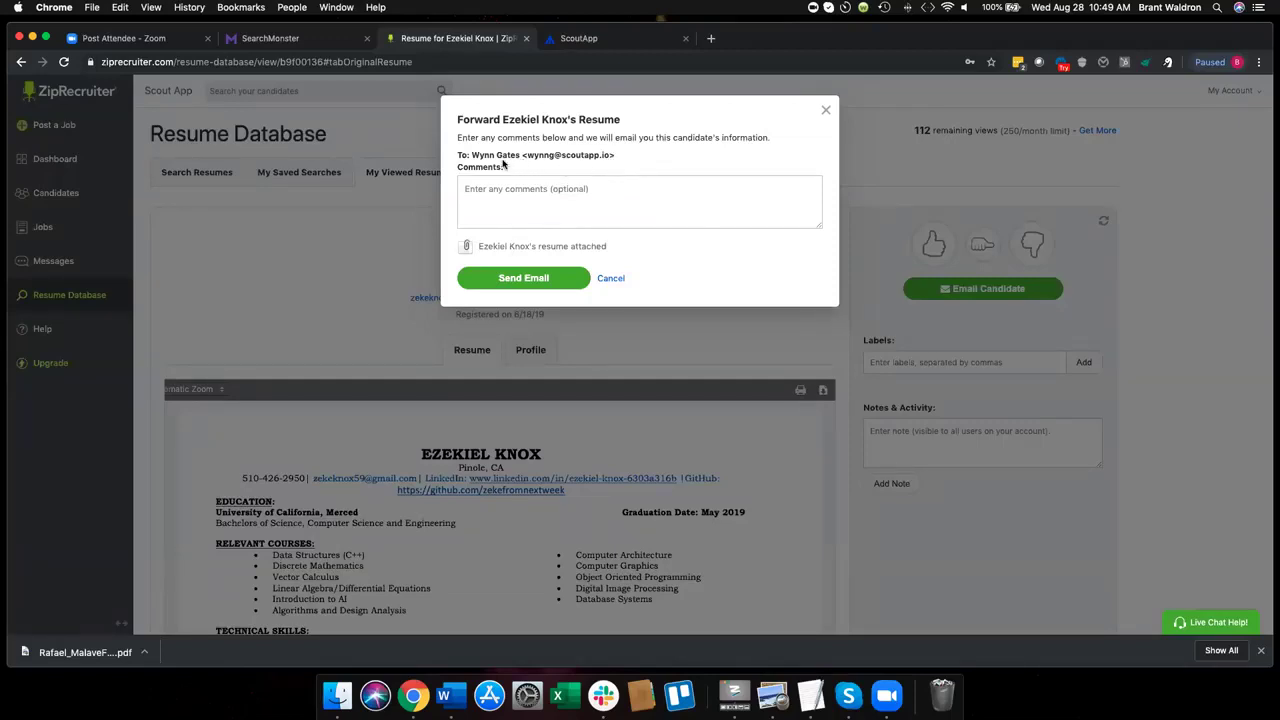
triple_click(470, 155)
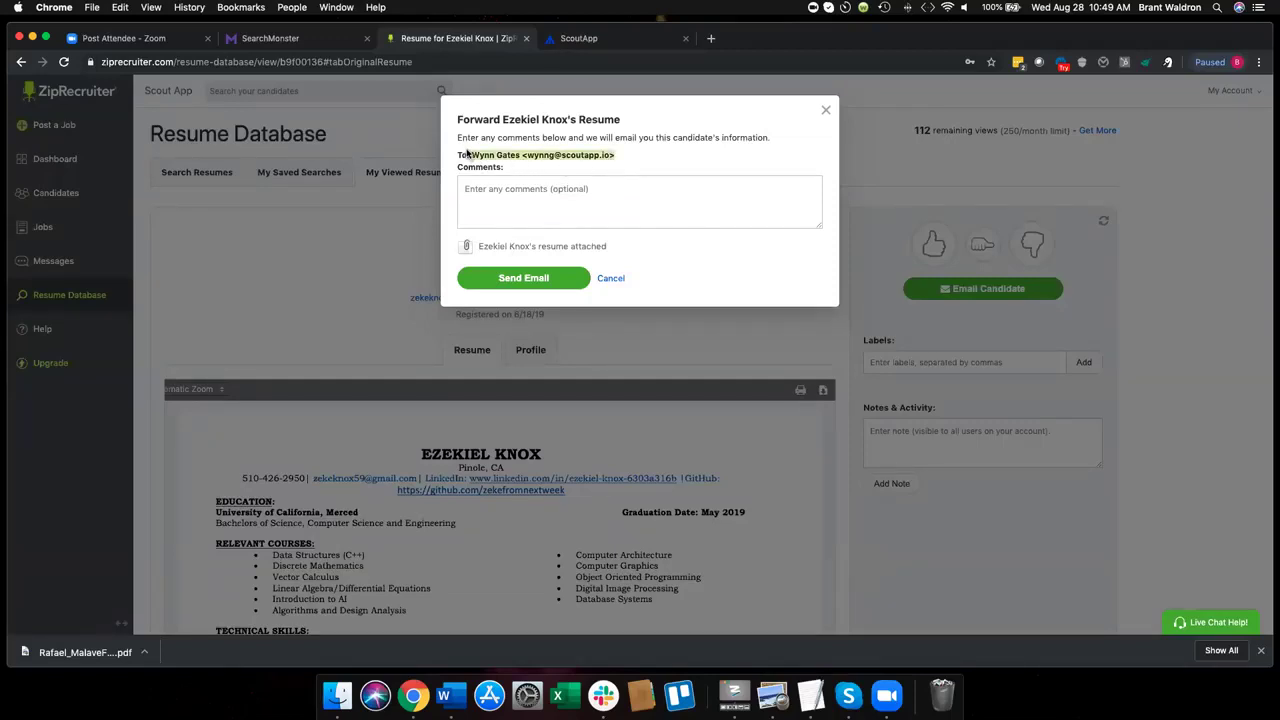
left_click(742, 255)
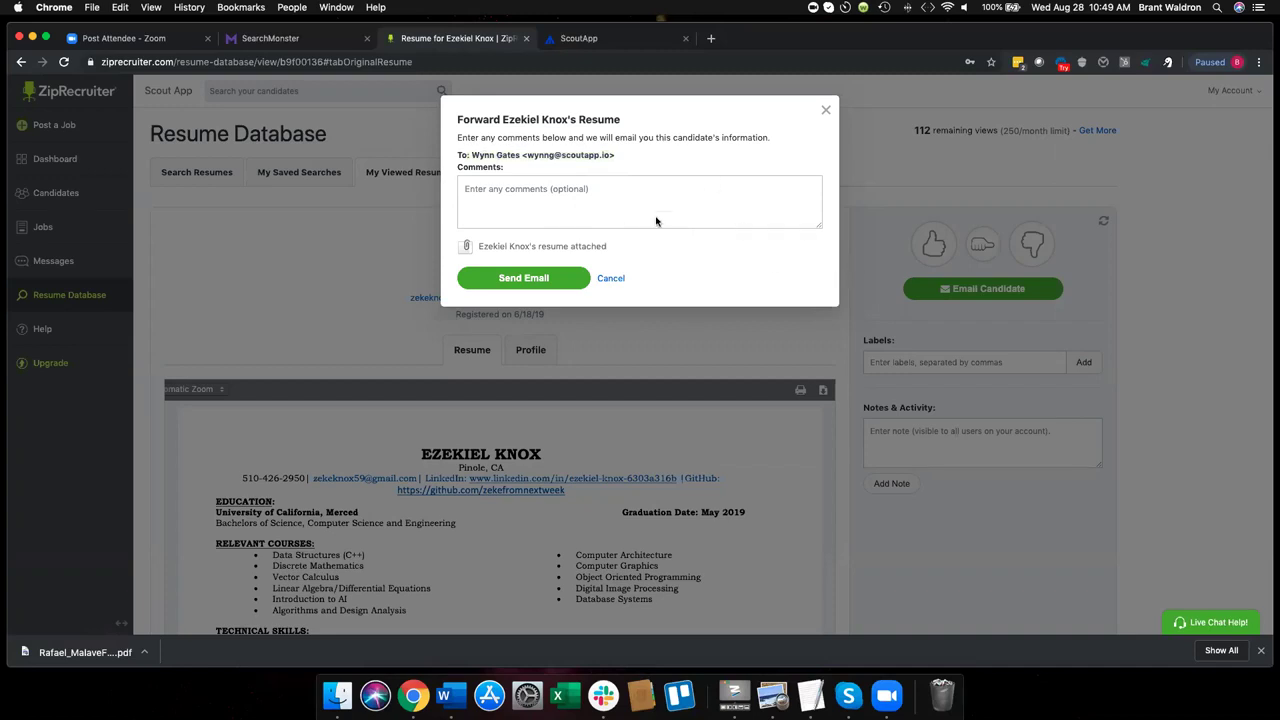
left_click(553, 216)
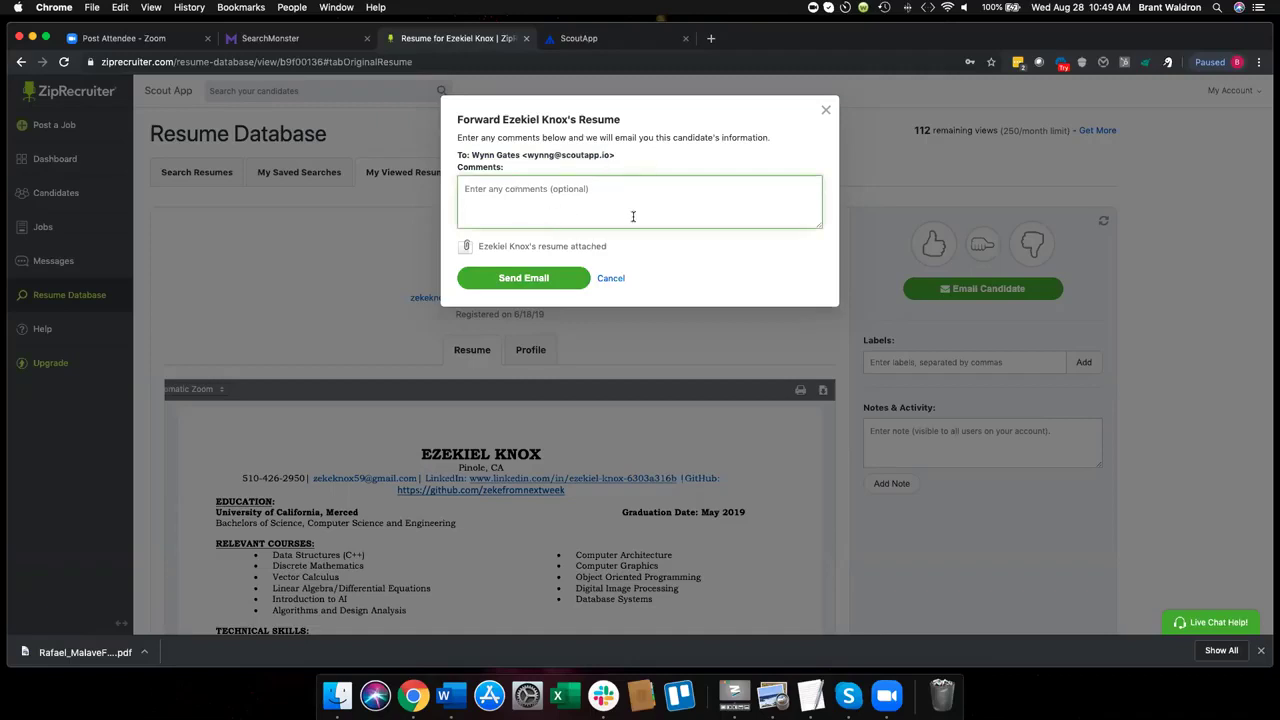
left_click(612, 279)
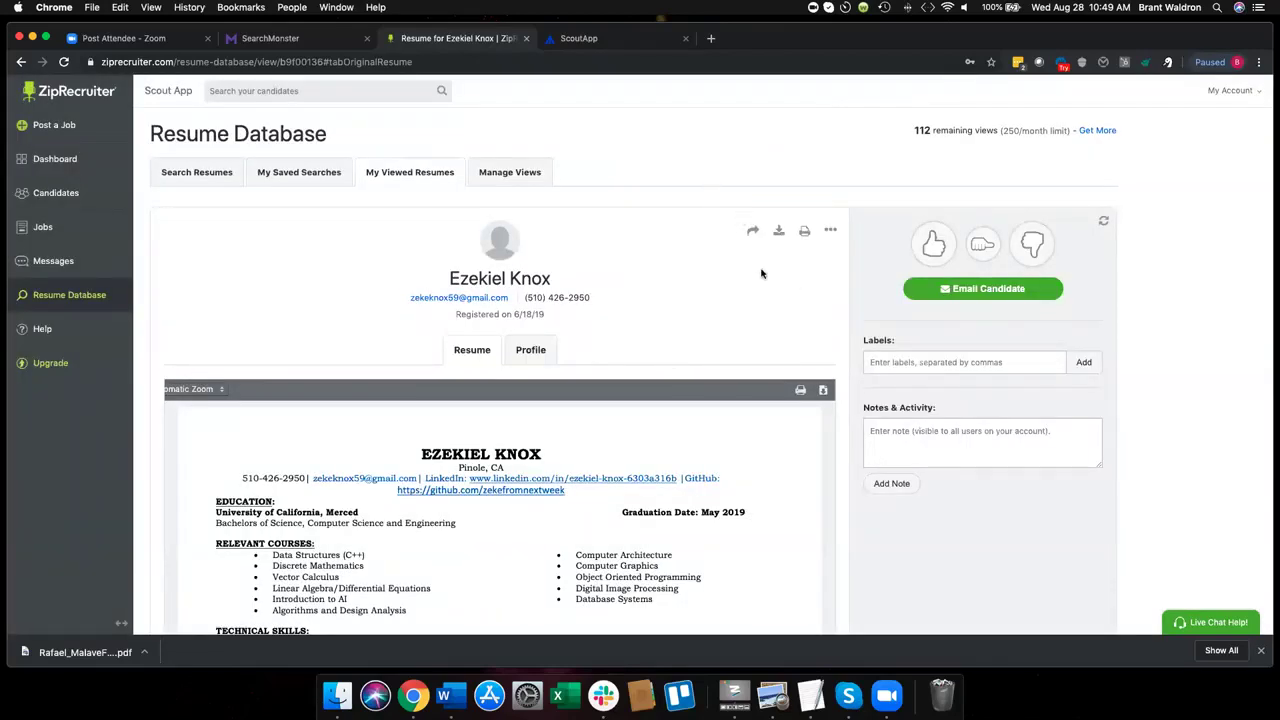
Step: Go back from Search Resumes to the 19 San Francisco results and scroll the list
scroll(740, 300, "down", 1)
scroll(550, 220, "up", 1)
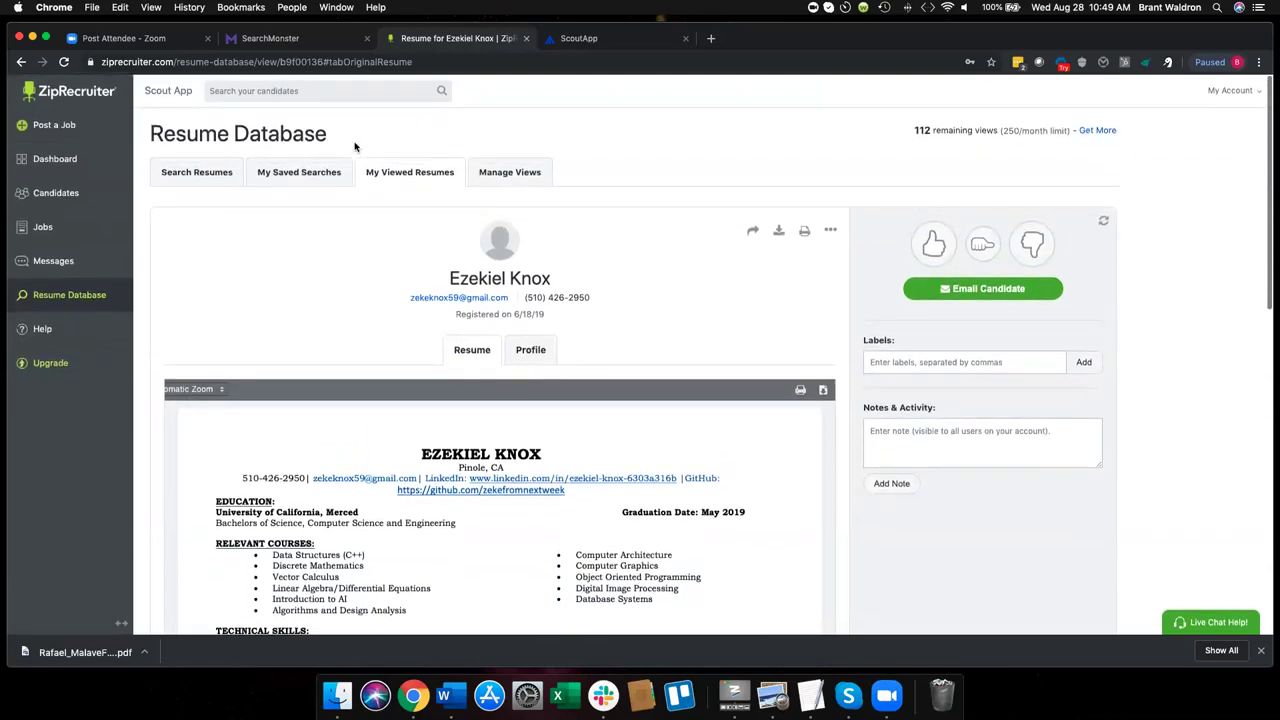
left_click(172, 173)
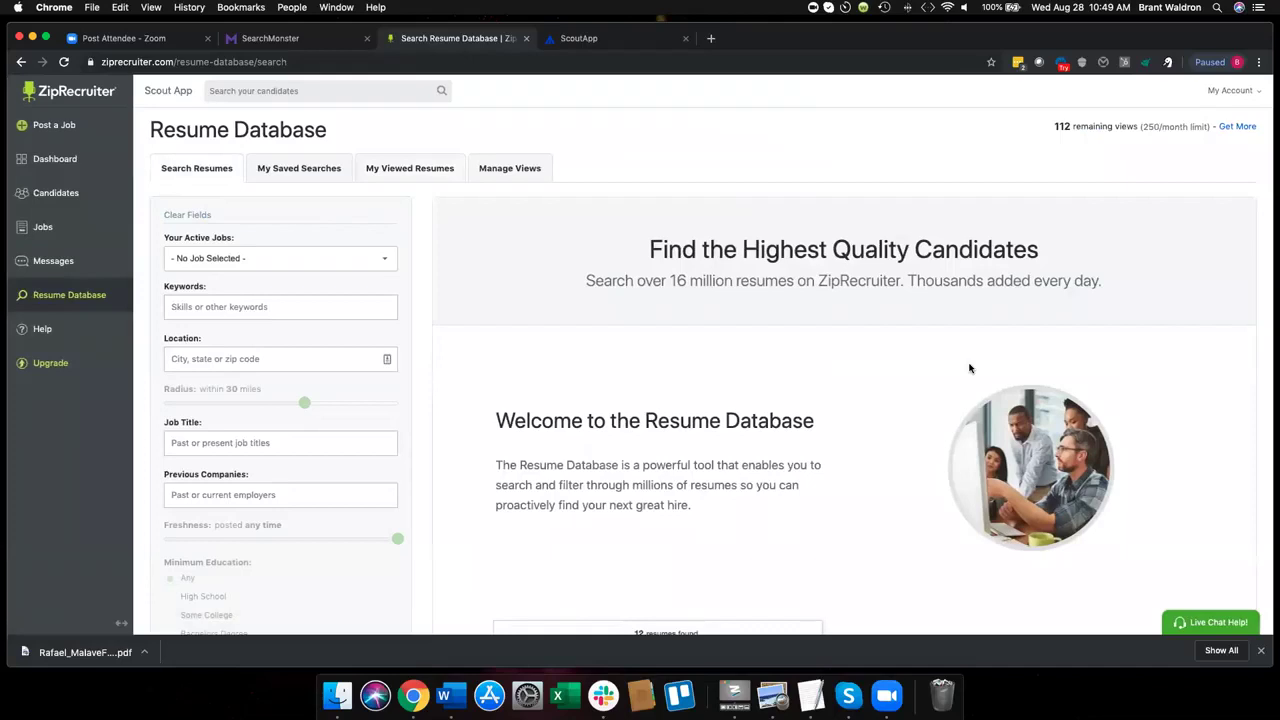
left_click(19, 62)
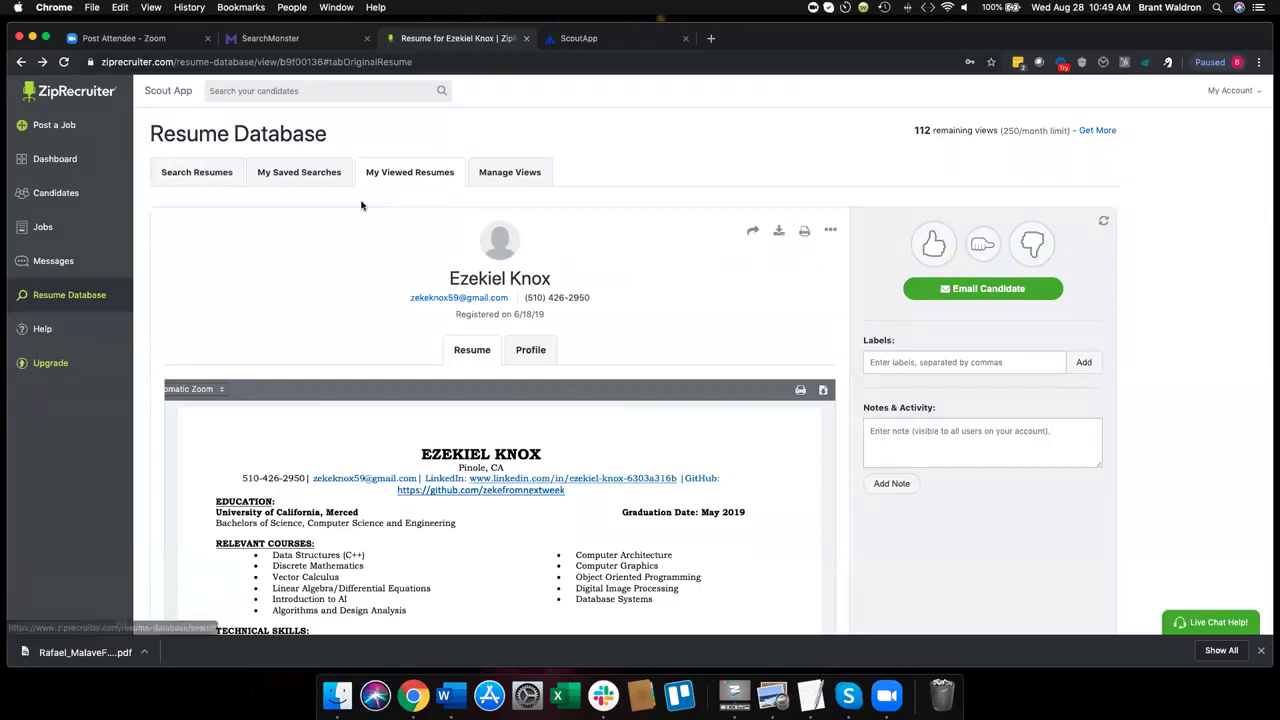
left_click(19, 63)
left_click(19, 63)
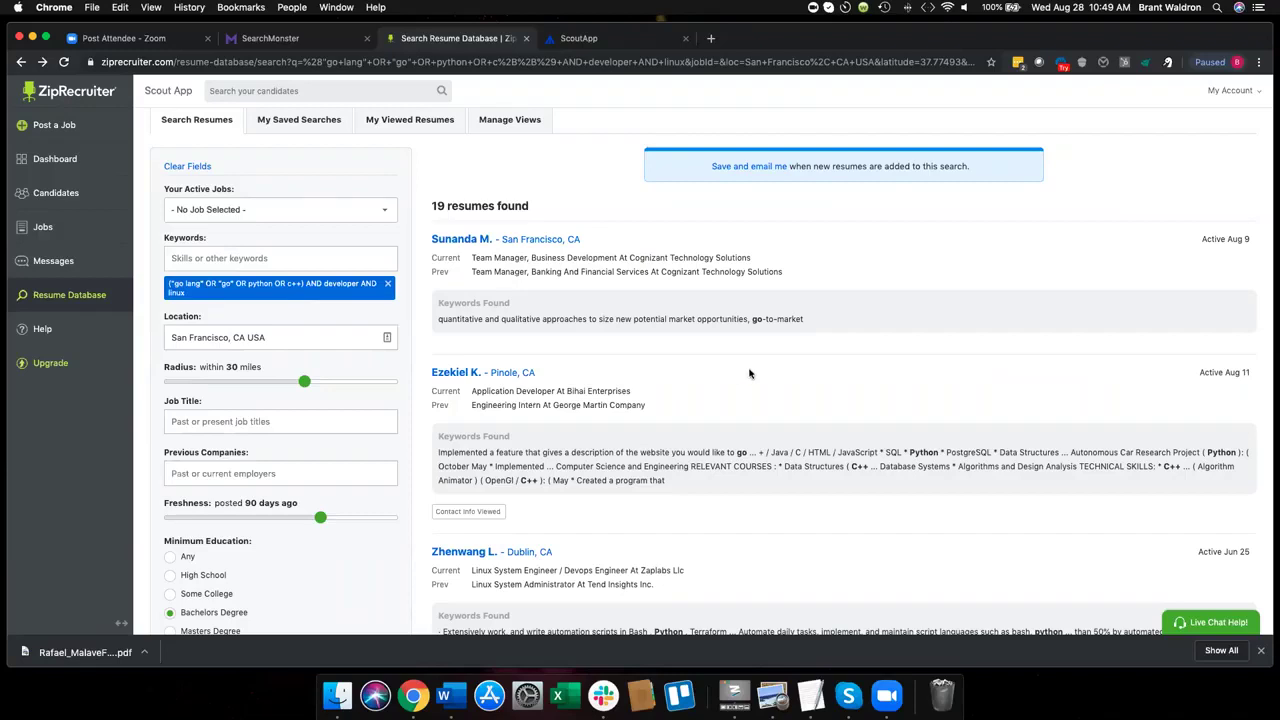
scroll(749, 373, "down", 2)
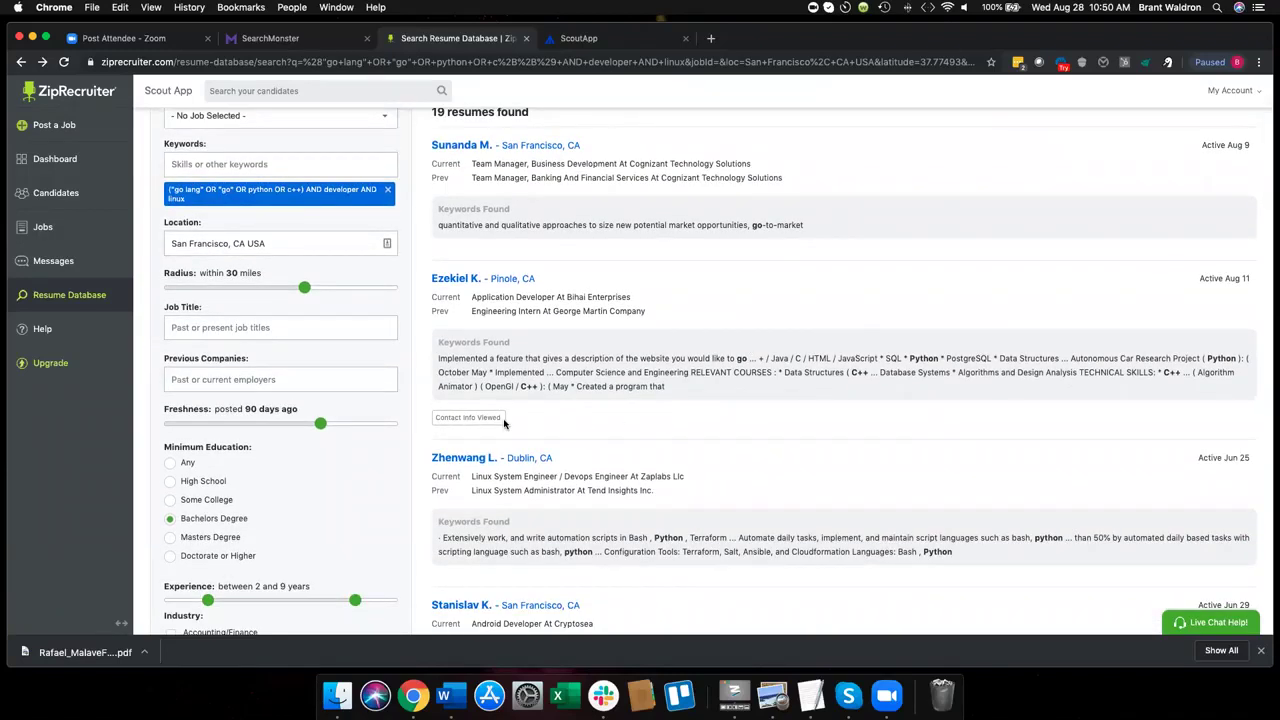
scroll(650, 415, "down", 3)
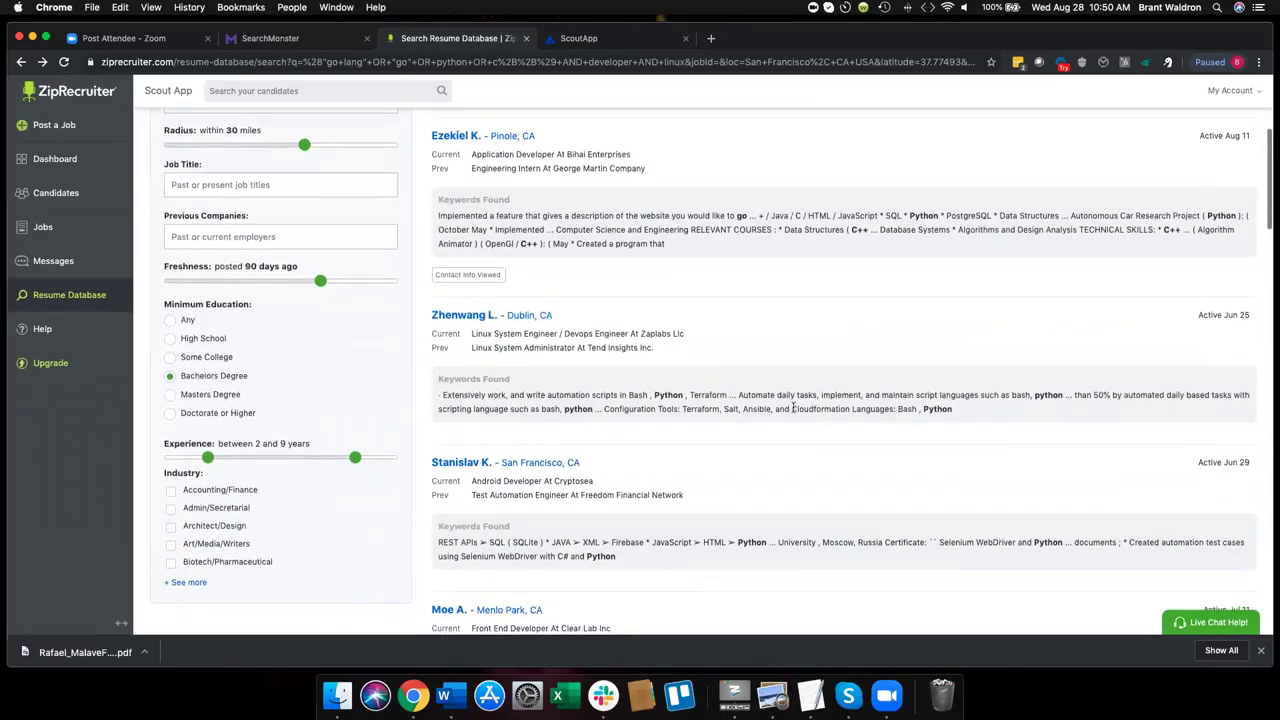
scroll(793, 410, "down", 4)
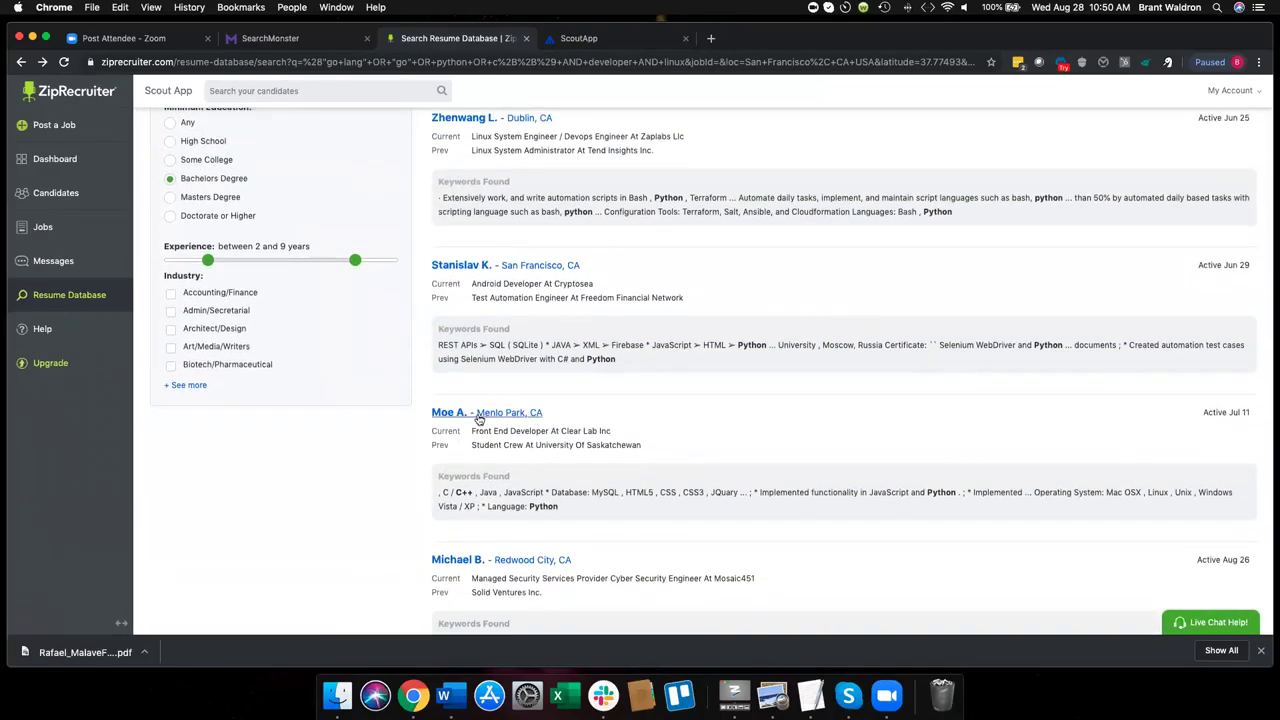
Step: Unlock the Menlo Park front-end developer's full resume and contact info, then scroll through it
left_click(479, 416)
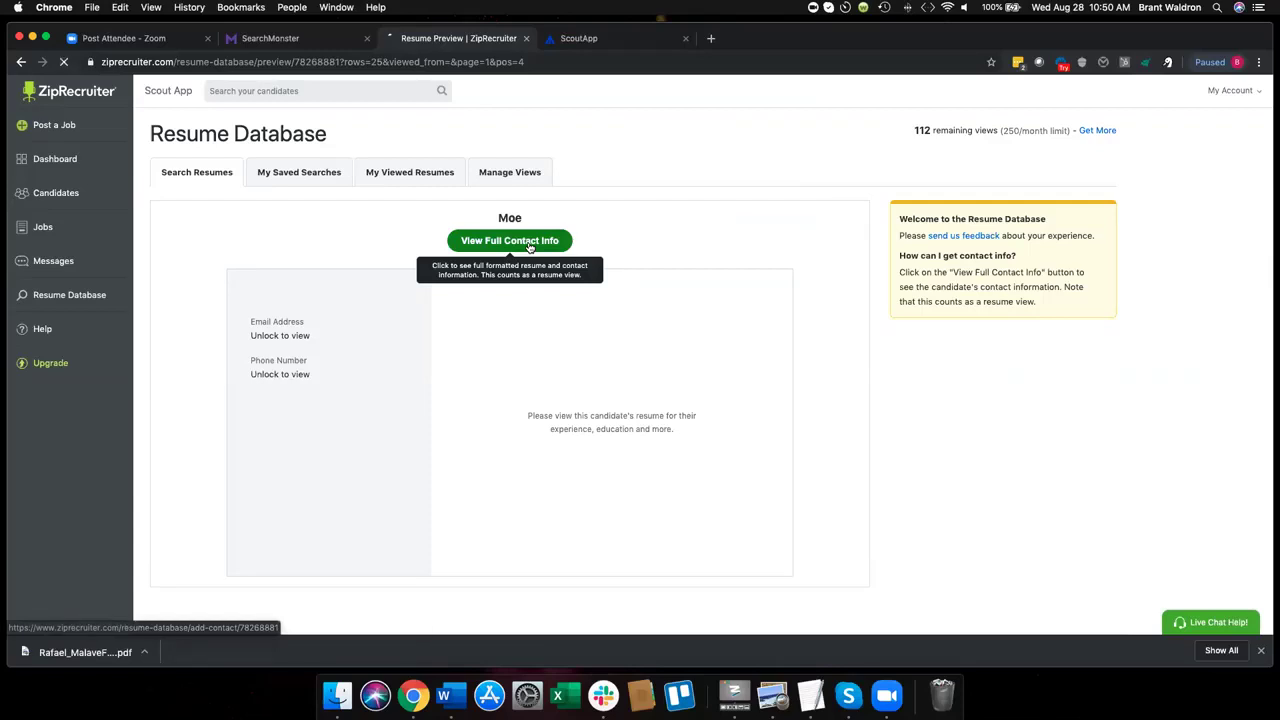
left_click(530, 244)
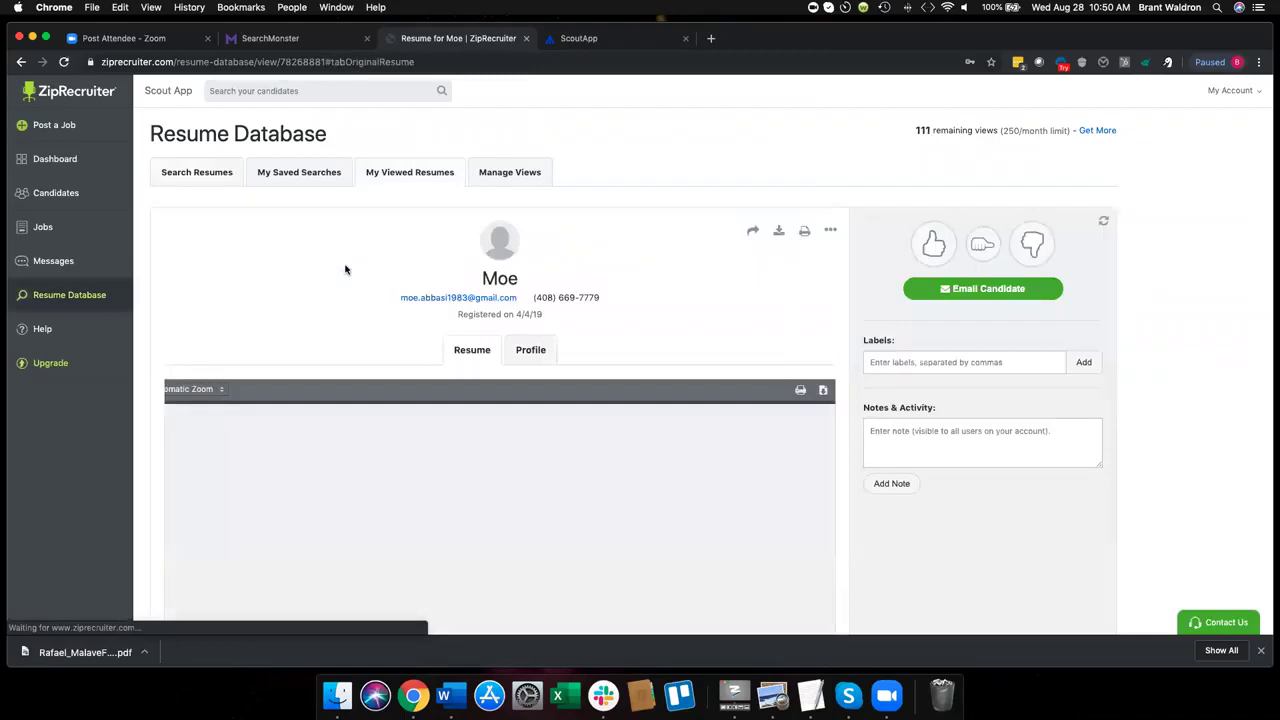
scroll(345, 269, "down", 2)
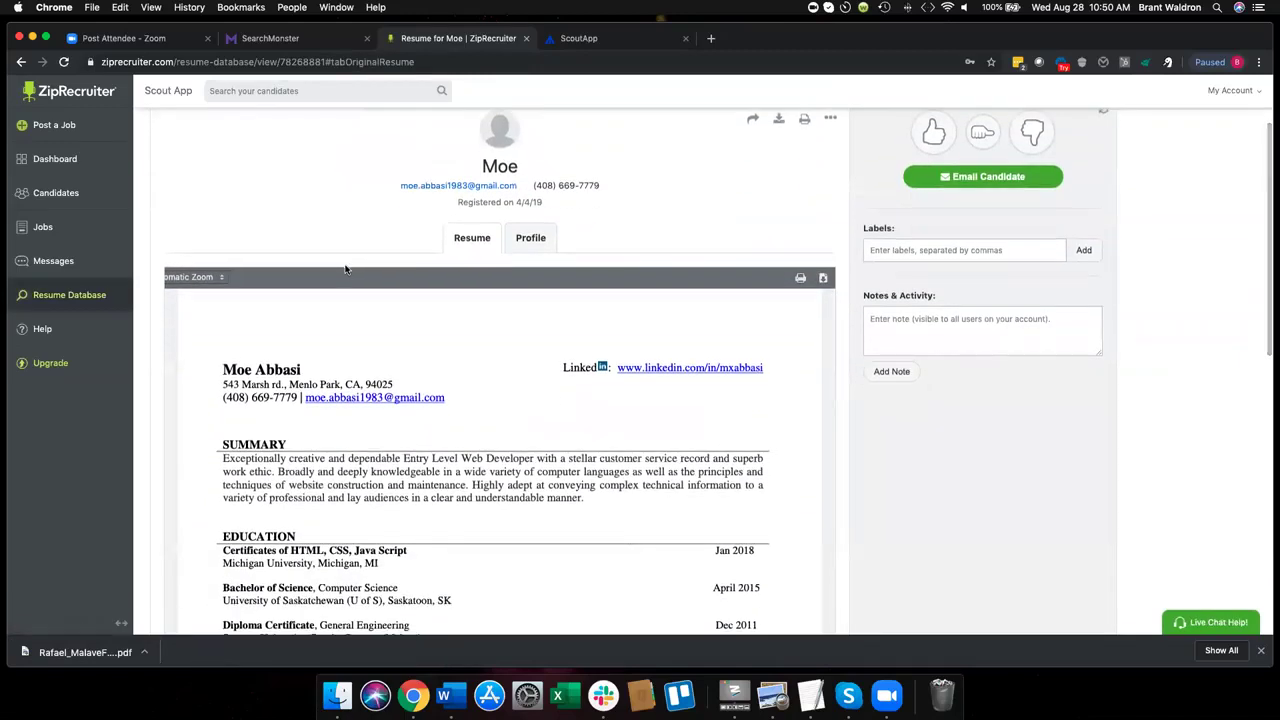
scroll(345, 269, "down", 2)
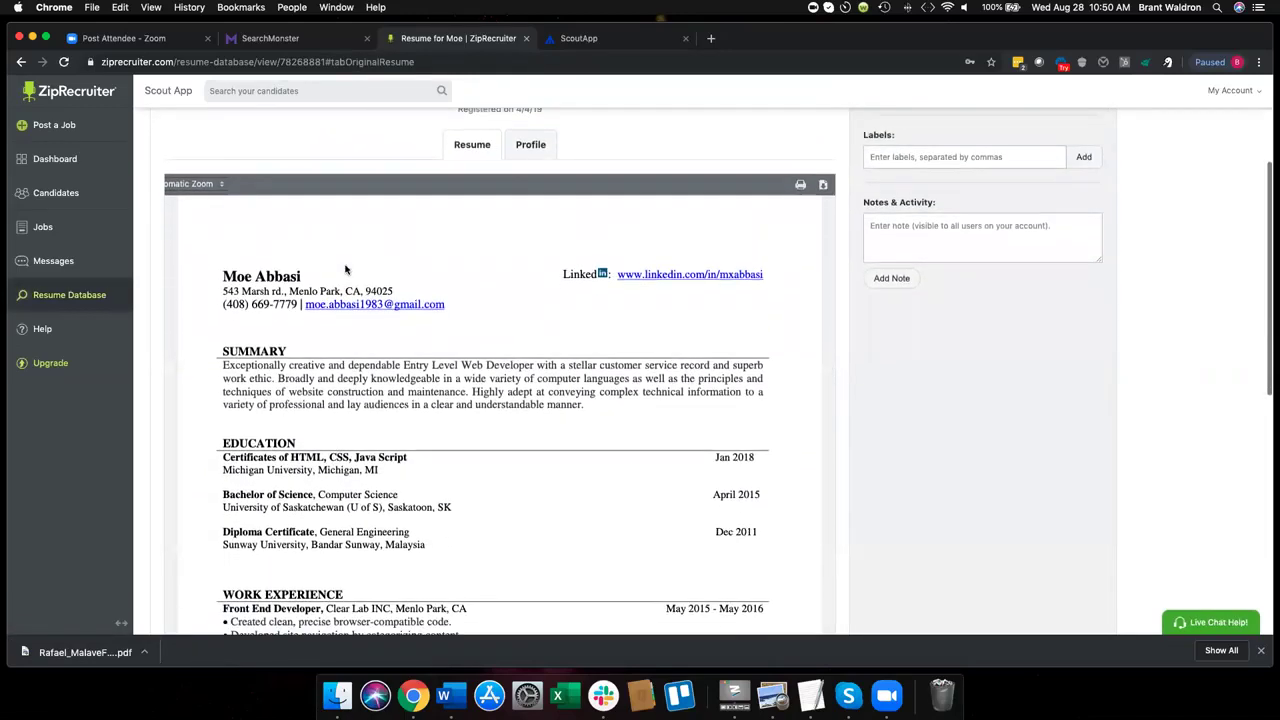
scroll(345, 269, "down", 1)
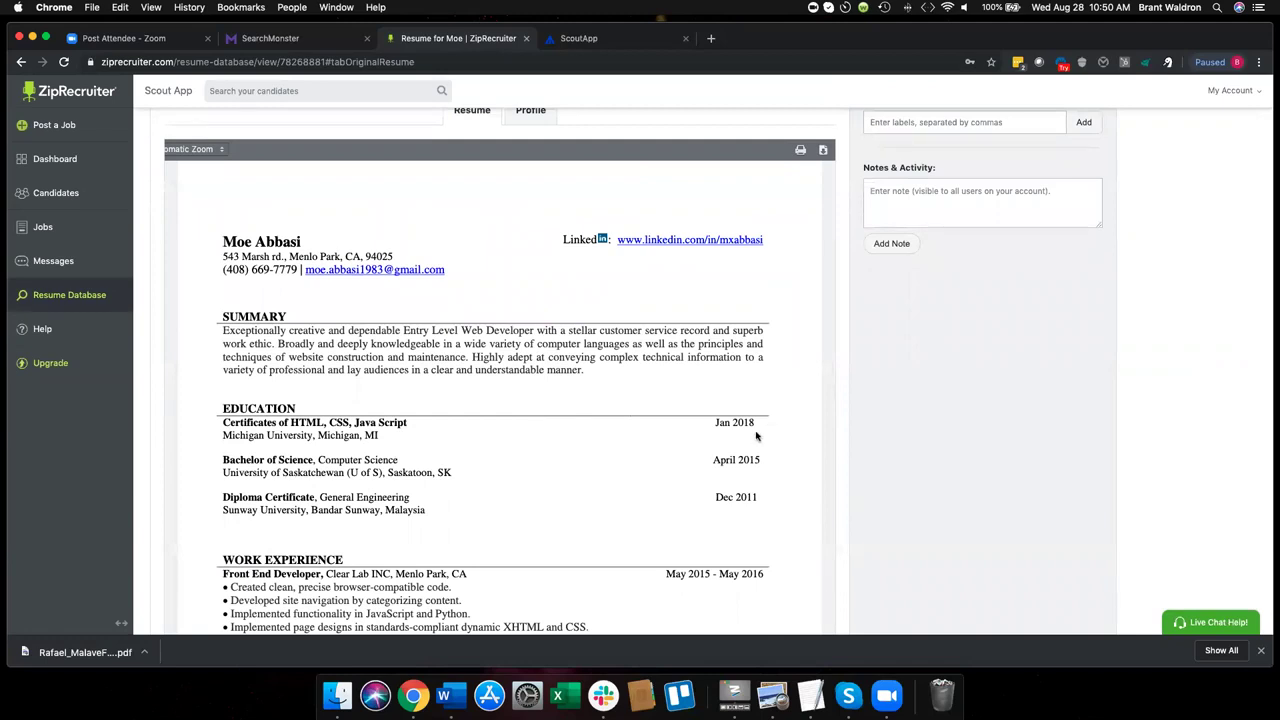
scroll(527, 459, "down", 1)
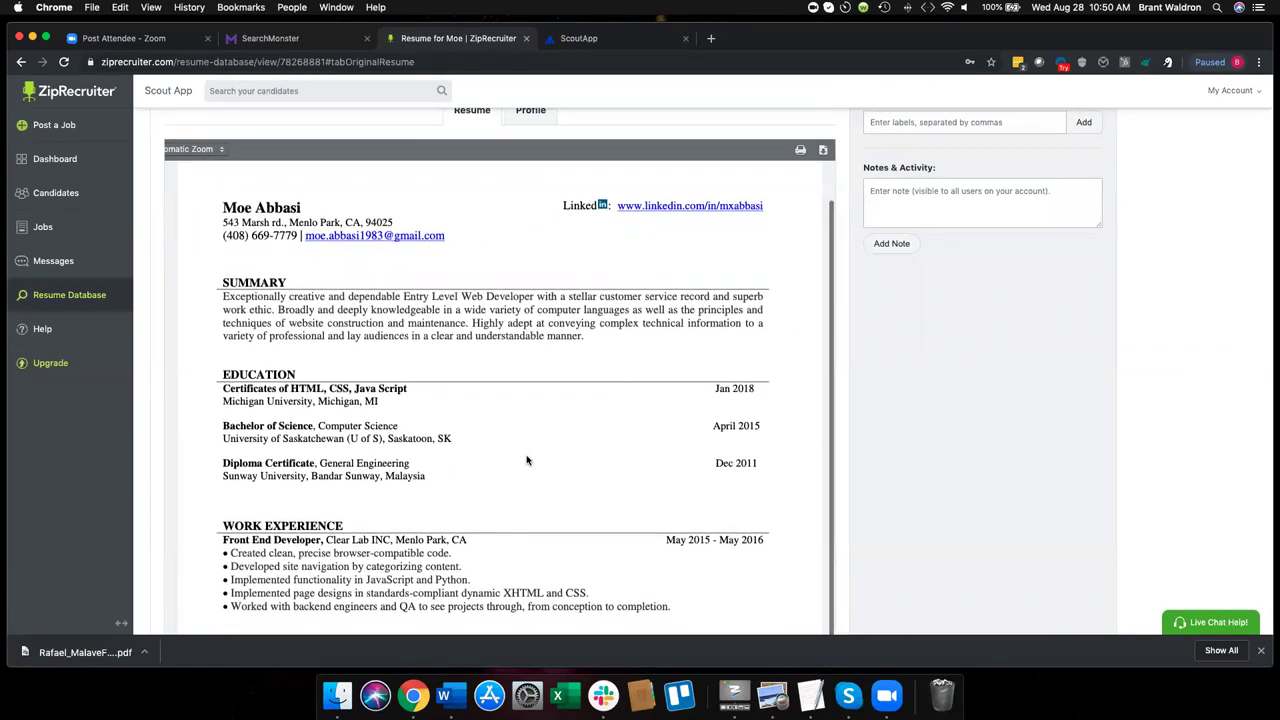
scroll(527, 459, "down", 4)
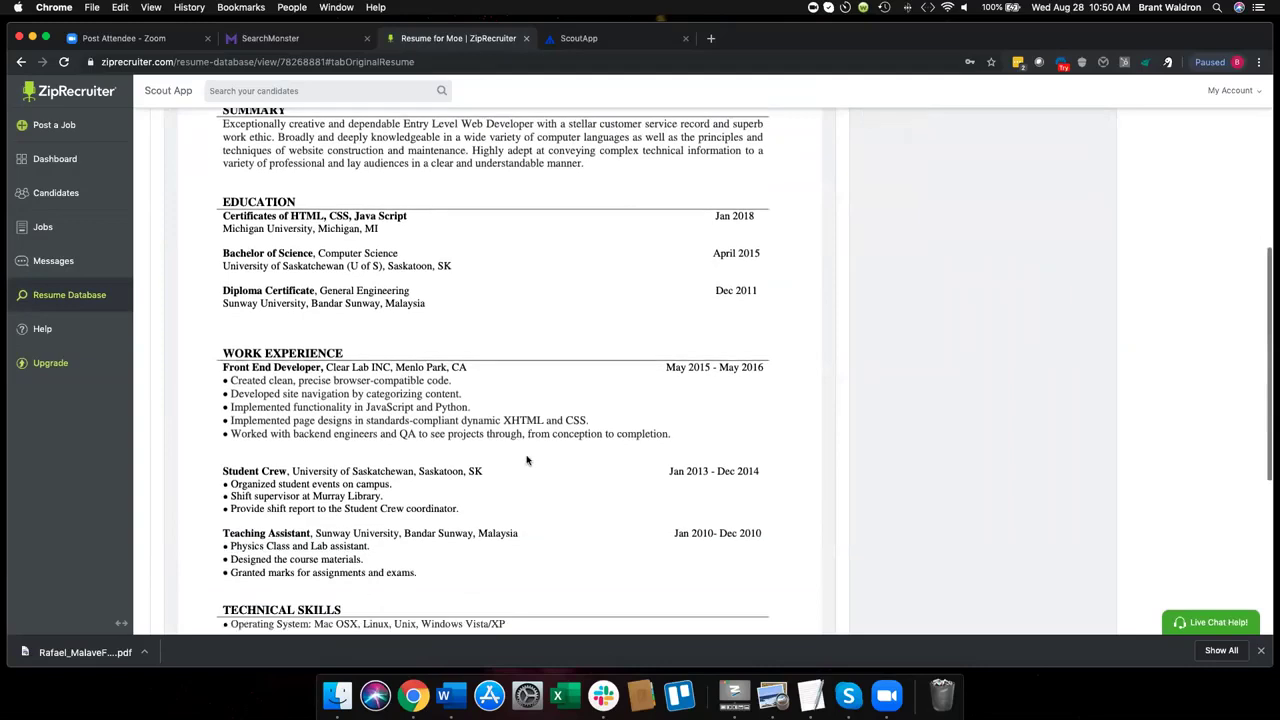
scroll(527, 459, "down", 1)
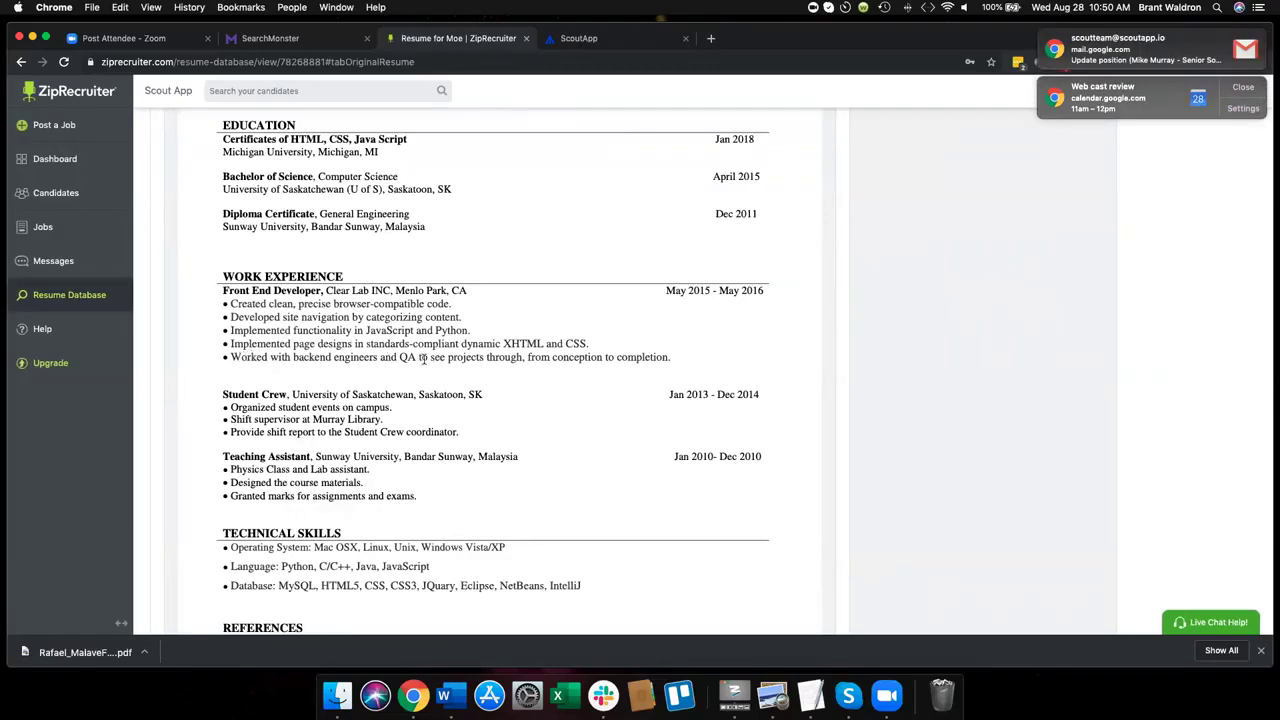
scroll(412, 369, "down", 5)
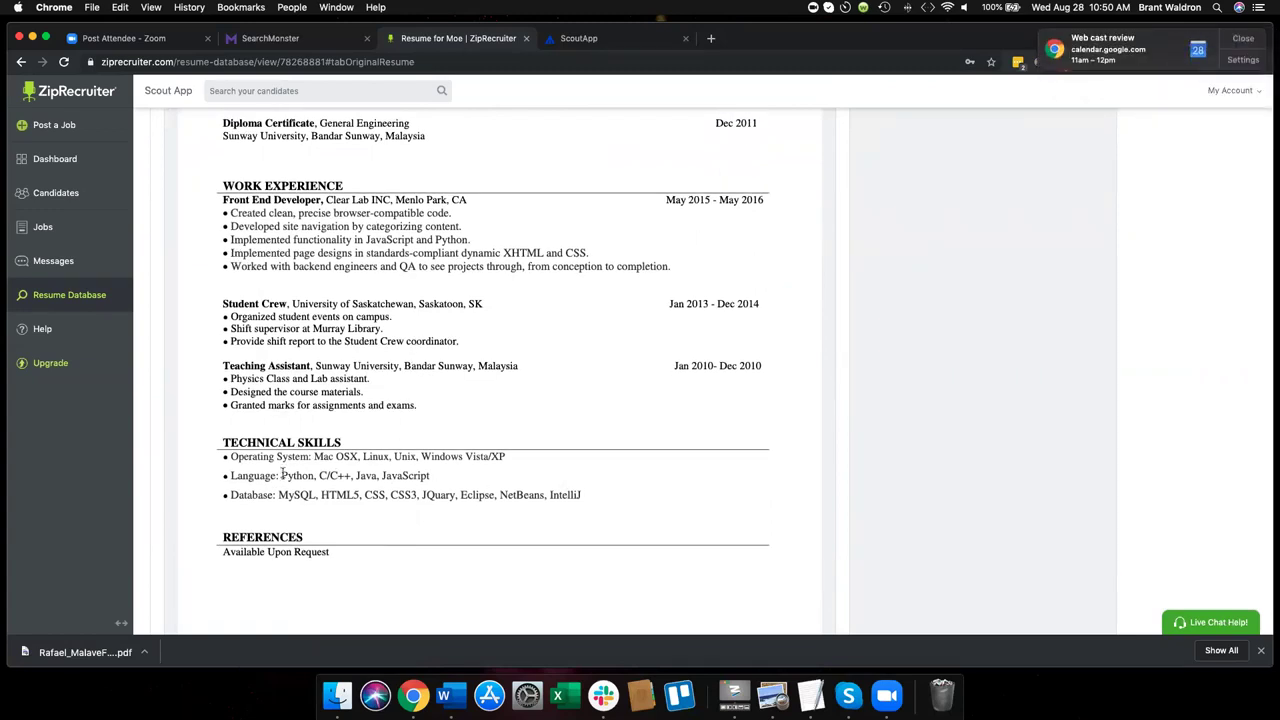
Step: Highlight the candidate's Technical Skills and review the rest of the resume
left_click_drag(280, 475, 316, 477)
left_click(372, 487)
scroll(499, 490, "up", 10)
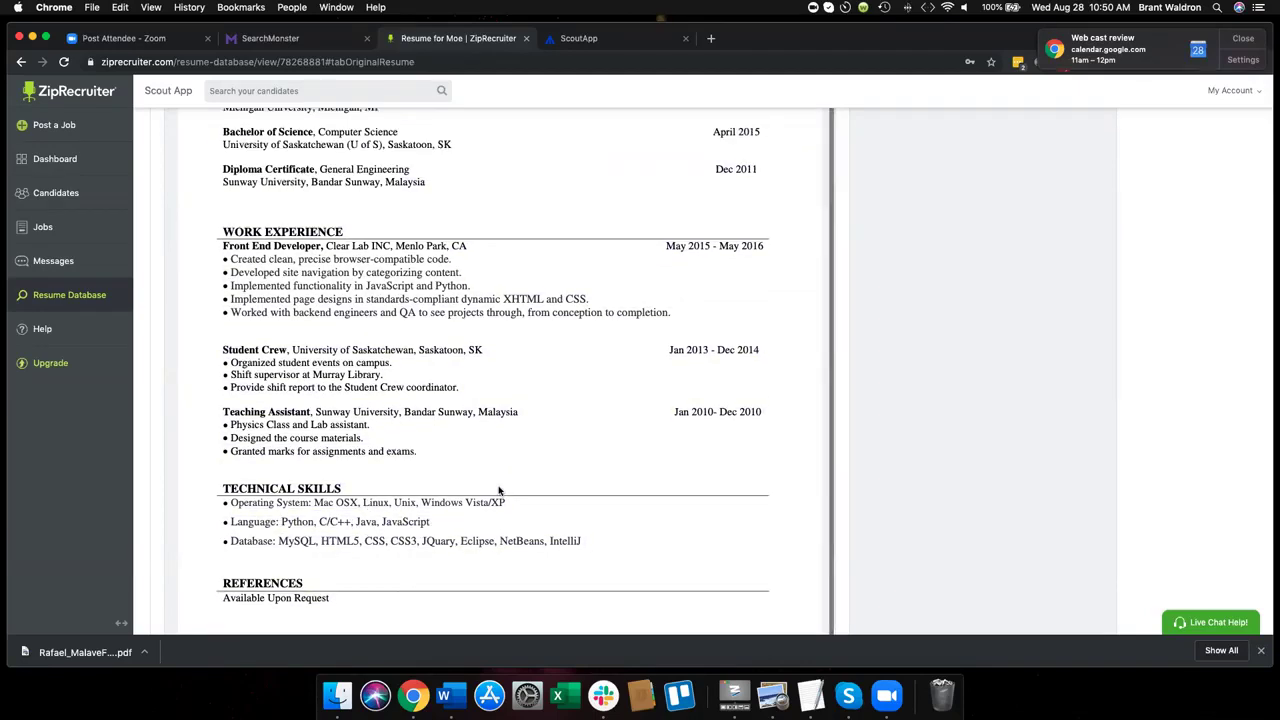
scroll(499, 490, "down", 4)
scroll(499, 487, "down", 8)
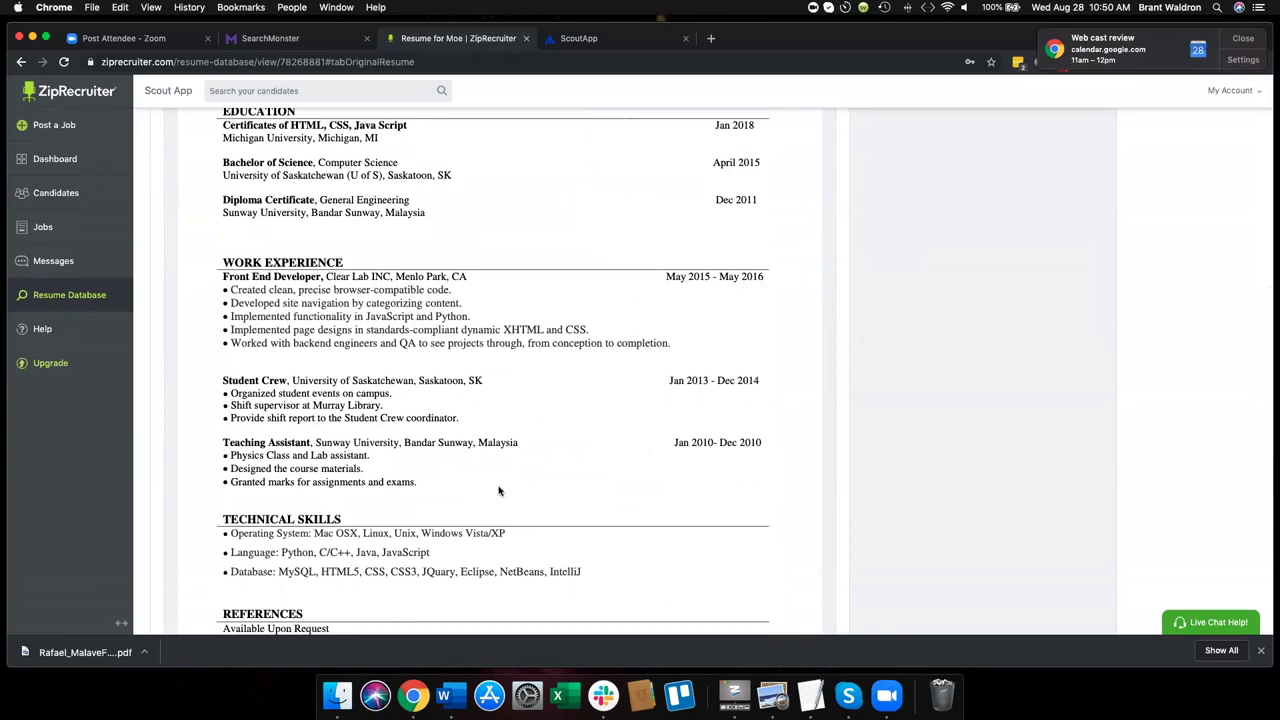
scroll(499, 490, "down", 1)
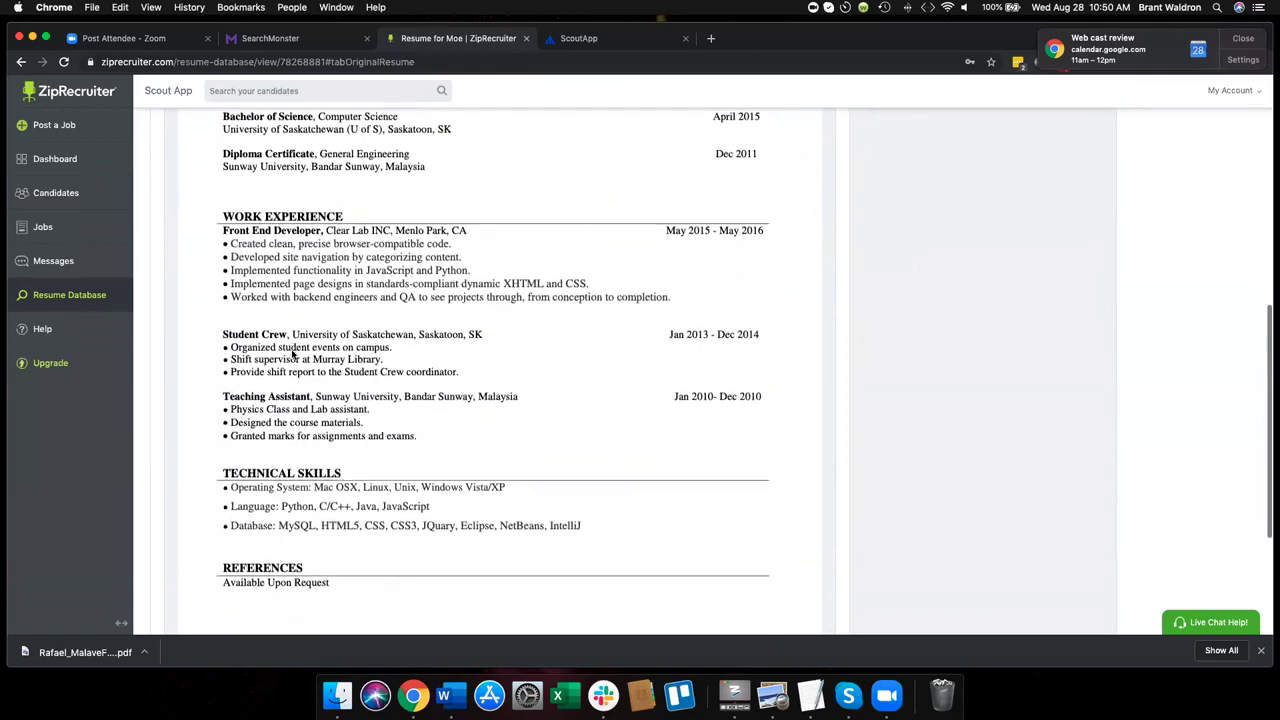
scroll(293, 355, "down", 5)
scroll(293, 356, "up", 10)
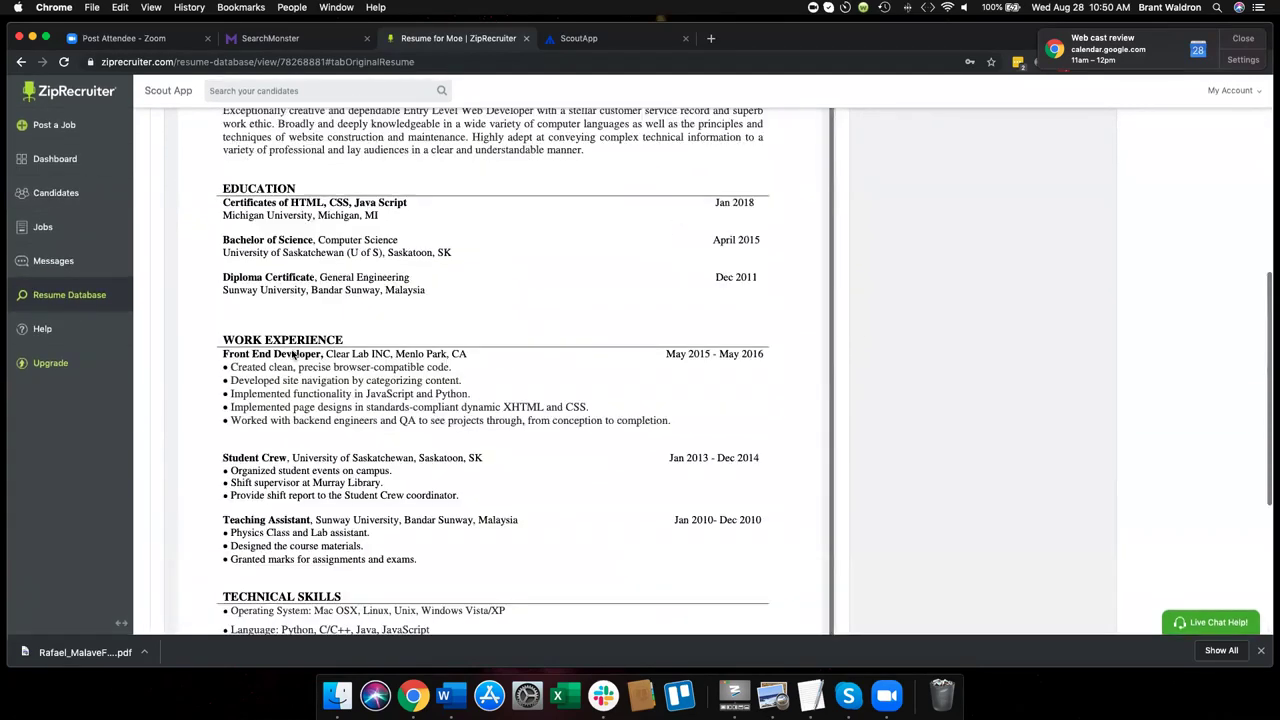
scroll(293, 355, "up", 3)
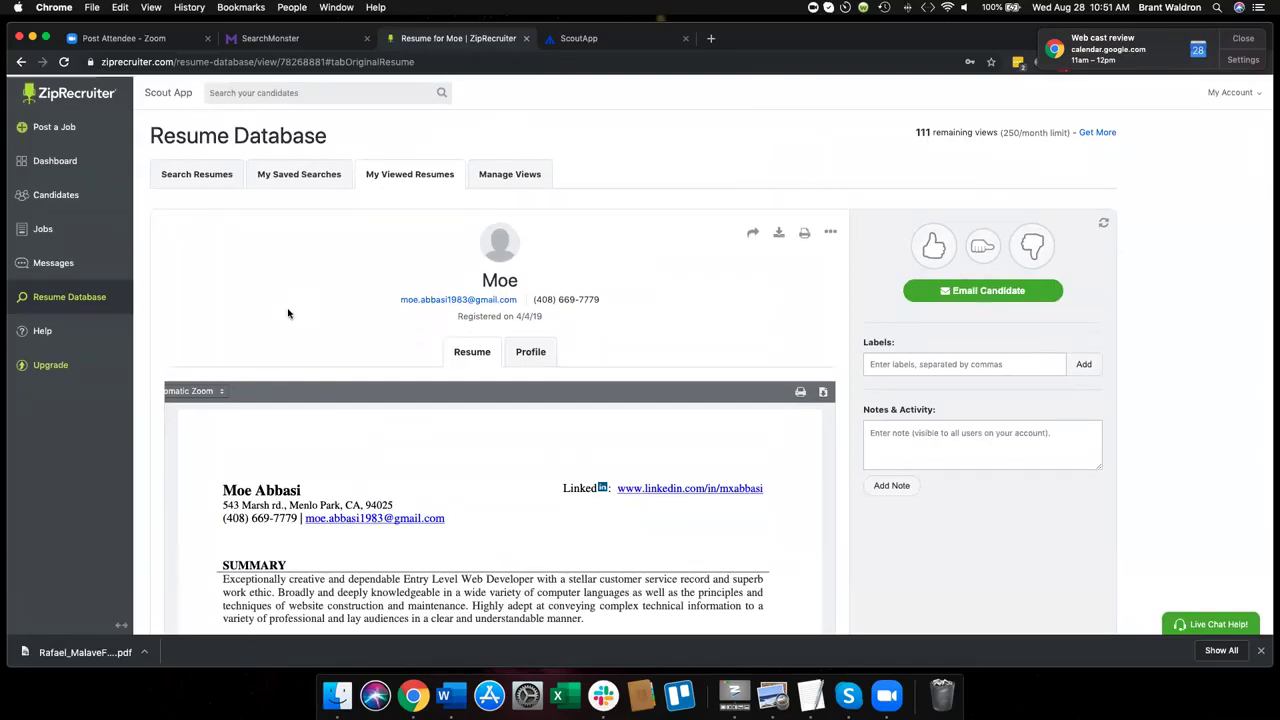
Step: Return to the 19 resume results, then switch to ScoutApp's Senior Backend Engineer position
left_click(22, 62)
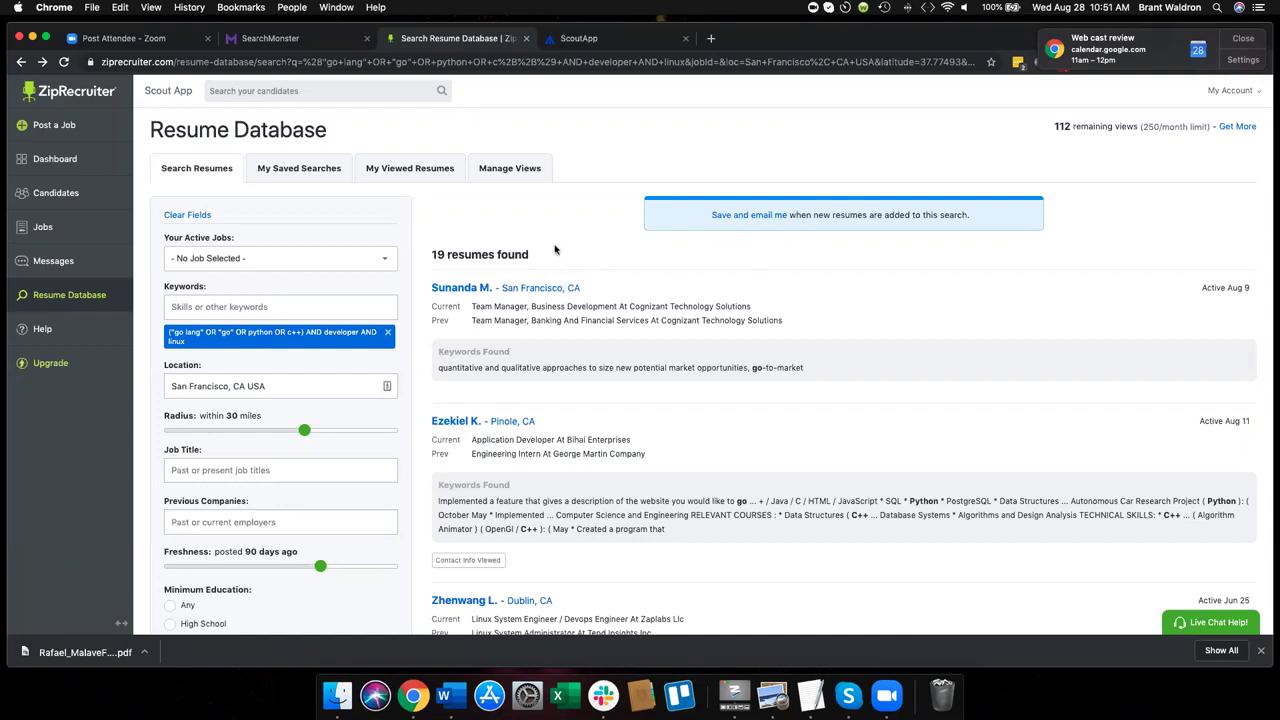
scroll(555, 250, "down", 2)
scroll(555, 250, "down", 2)
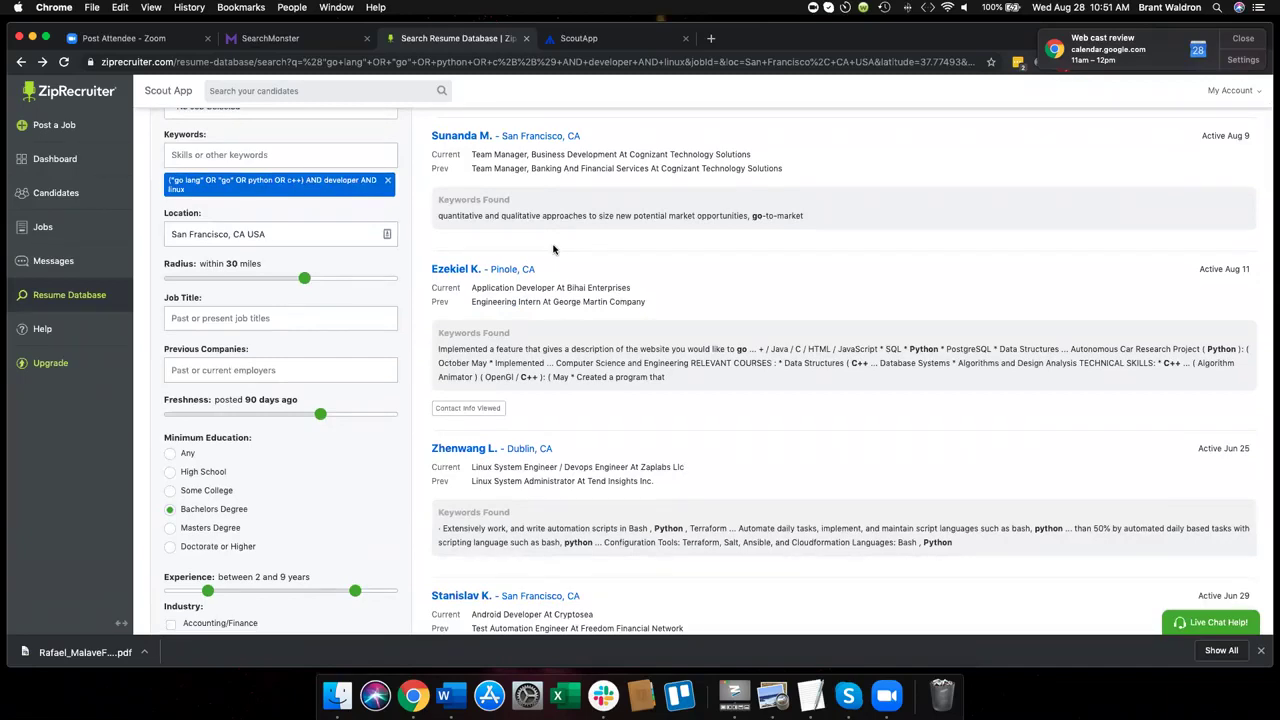
scroll(540, 250, "up", 3)
scroll(540, 250, "up", 1)
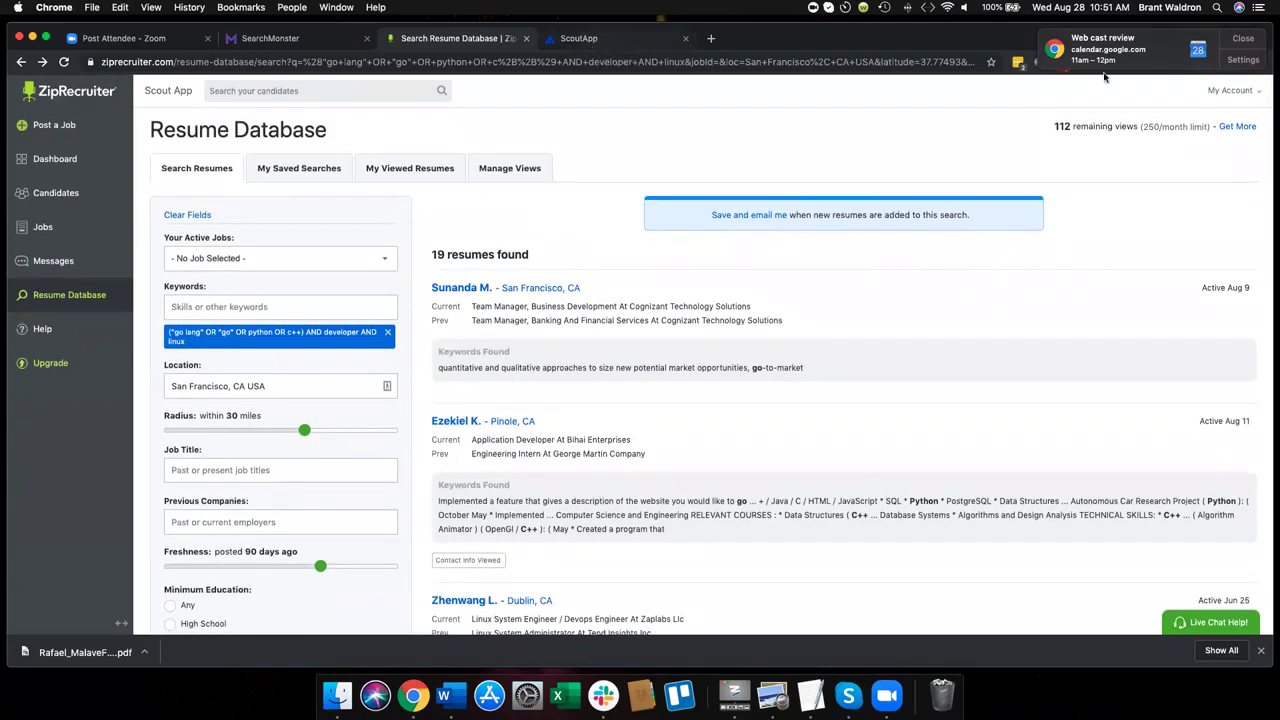
left_click(596, 40)
Step: Log out of ScoutApp from the user menu to reach the scoutapp.io homepage
scroll(754, 220, "up", 1)
scroll(754, 220, "up", 5)
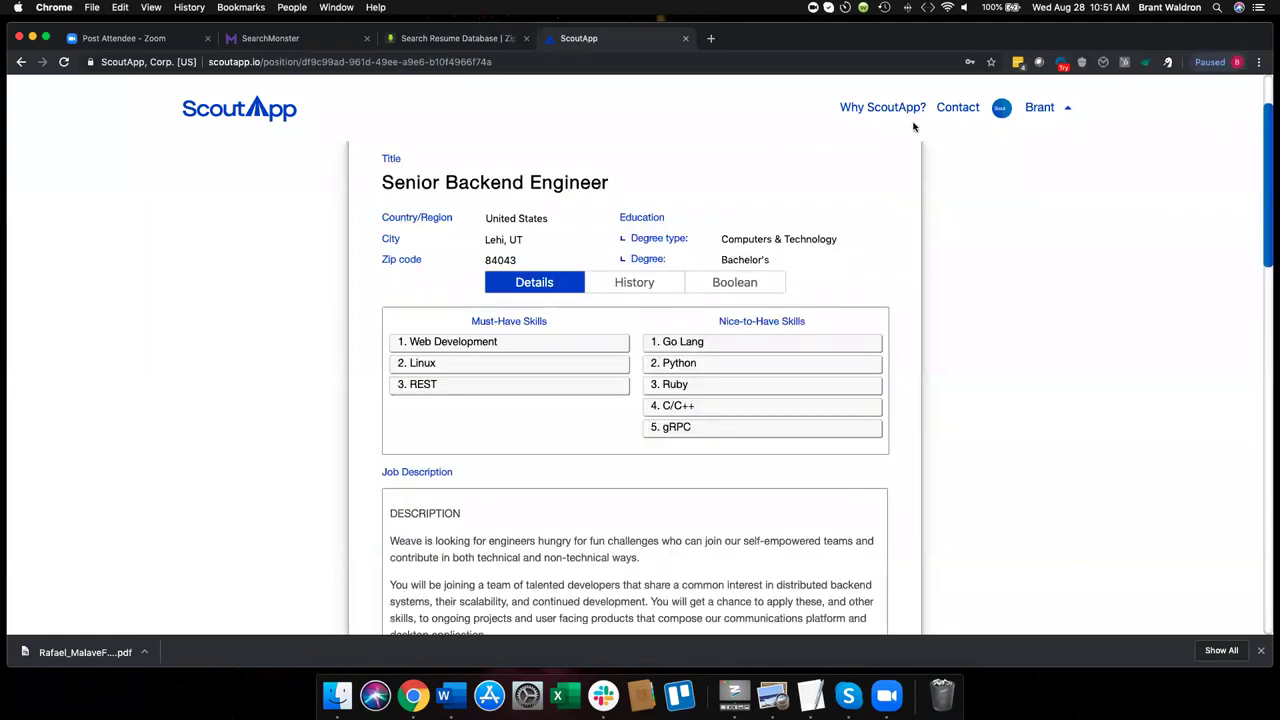
left_click(1033, 108)
left_click(1032, 449)
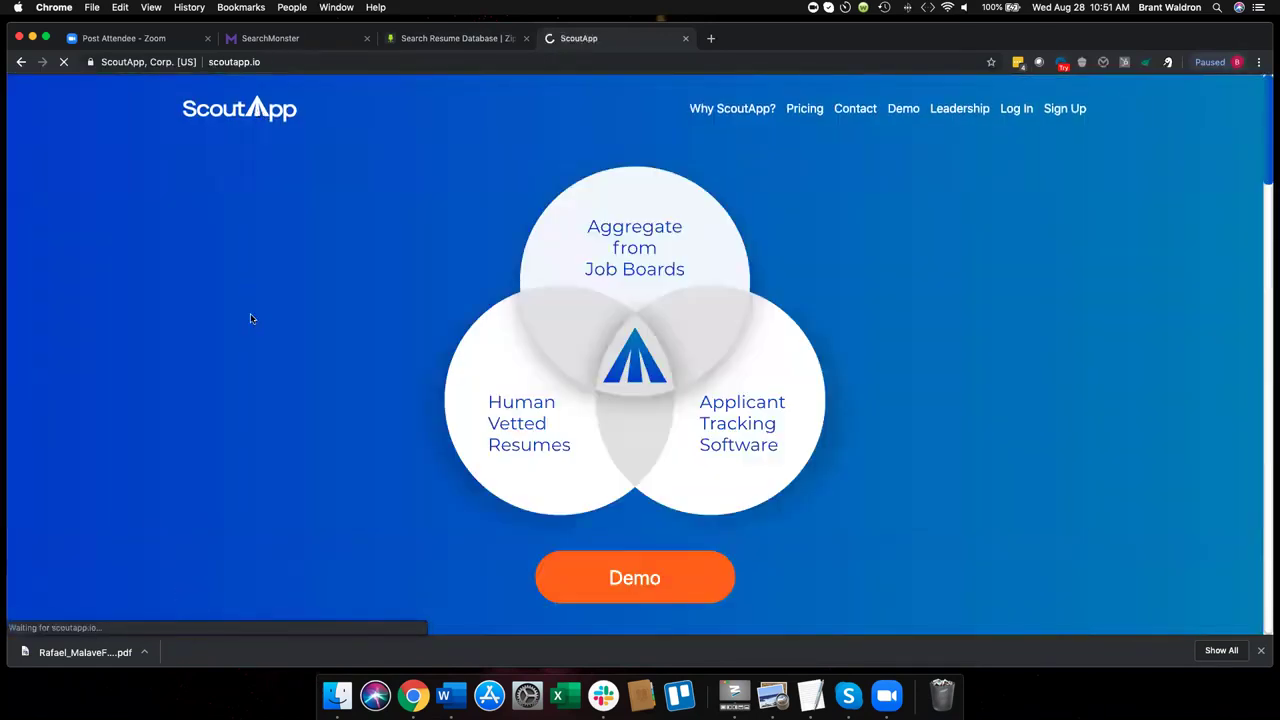